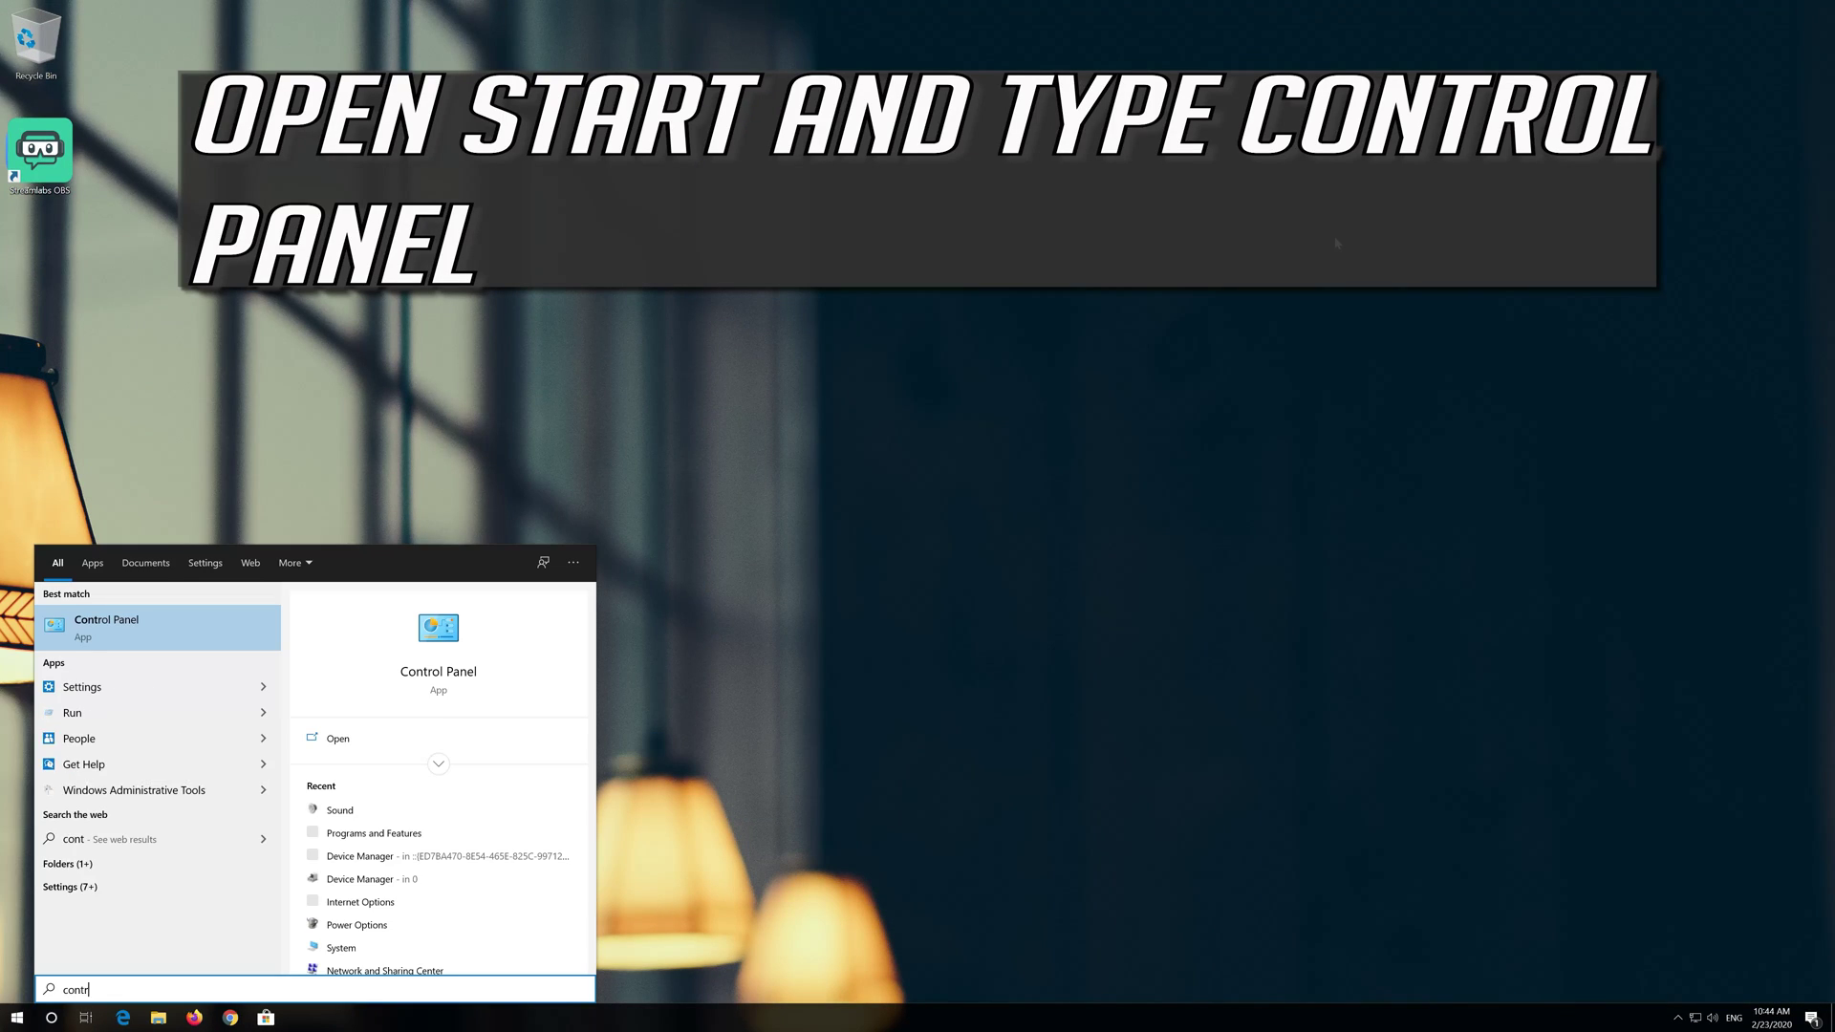
text(ol panel)
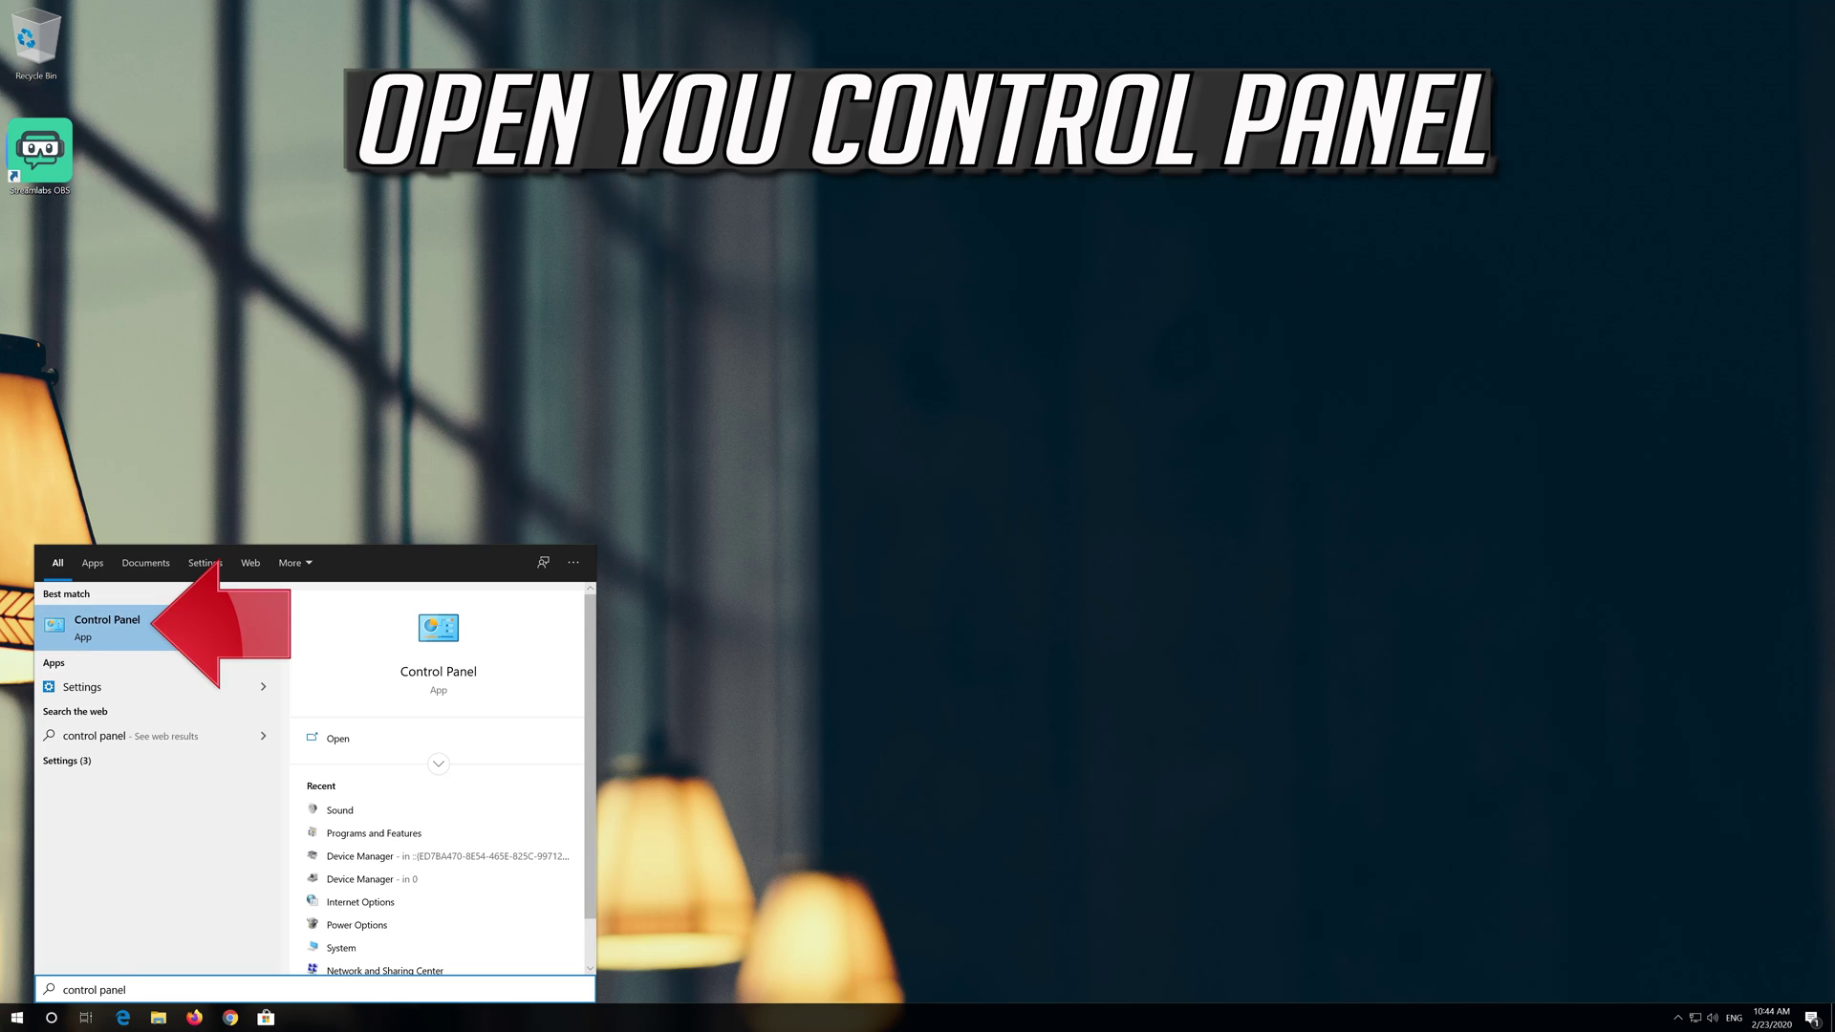
Step: Launch Control Panel from the Start search results and go to Hardware and Sound
click(127, 625)
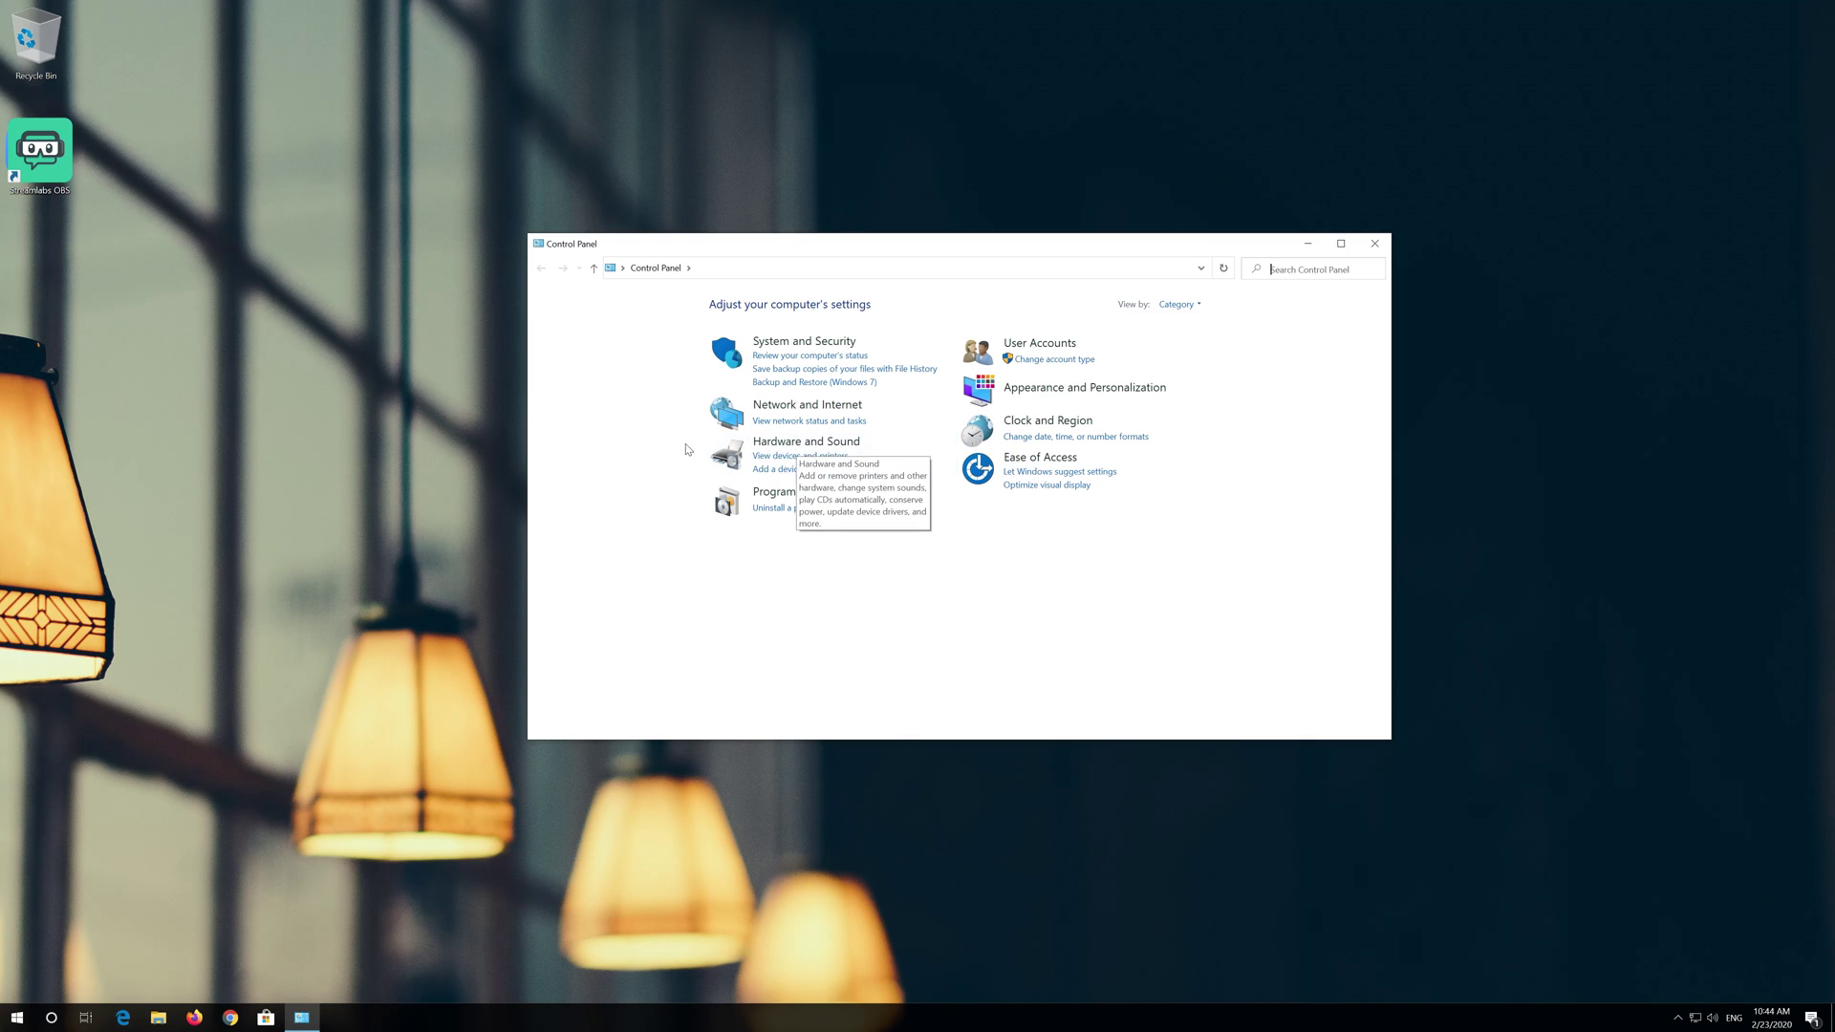
click(775, 445)
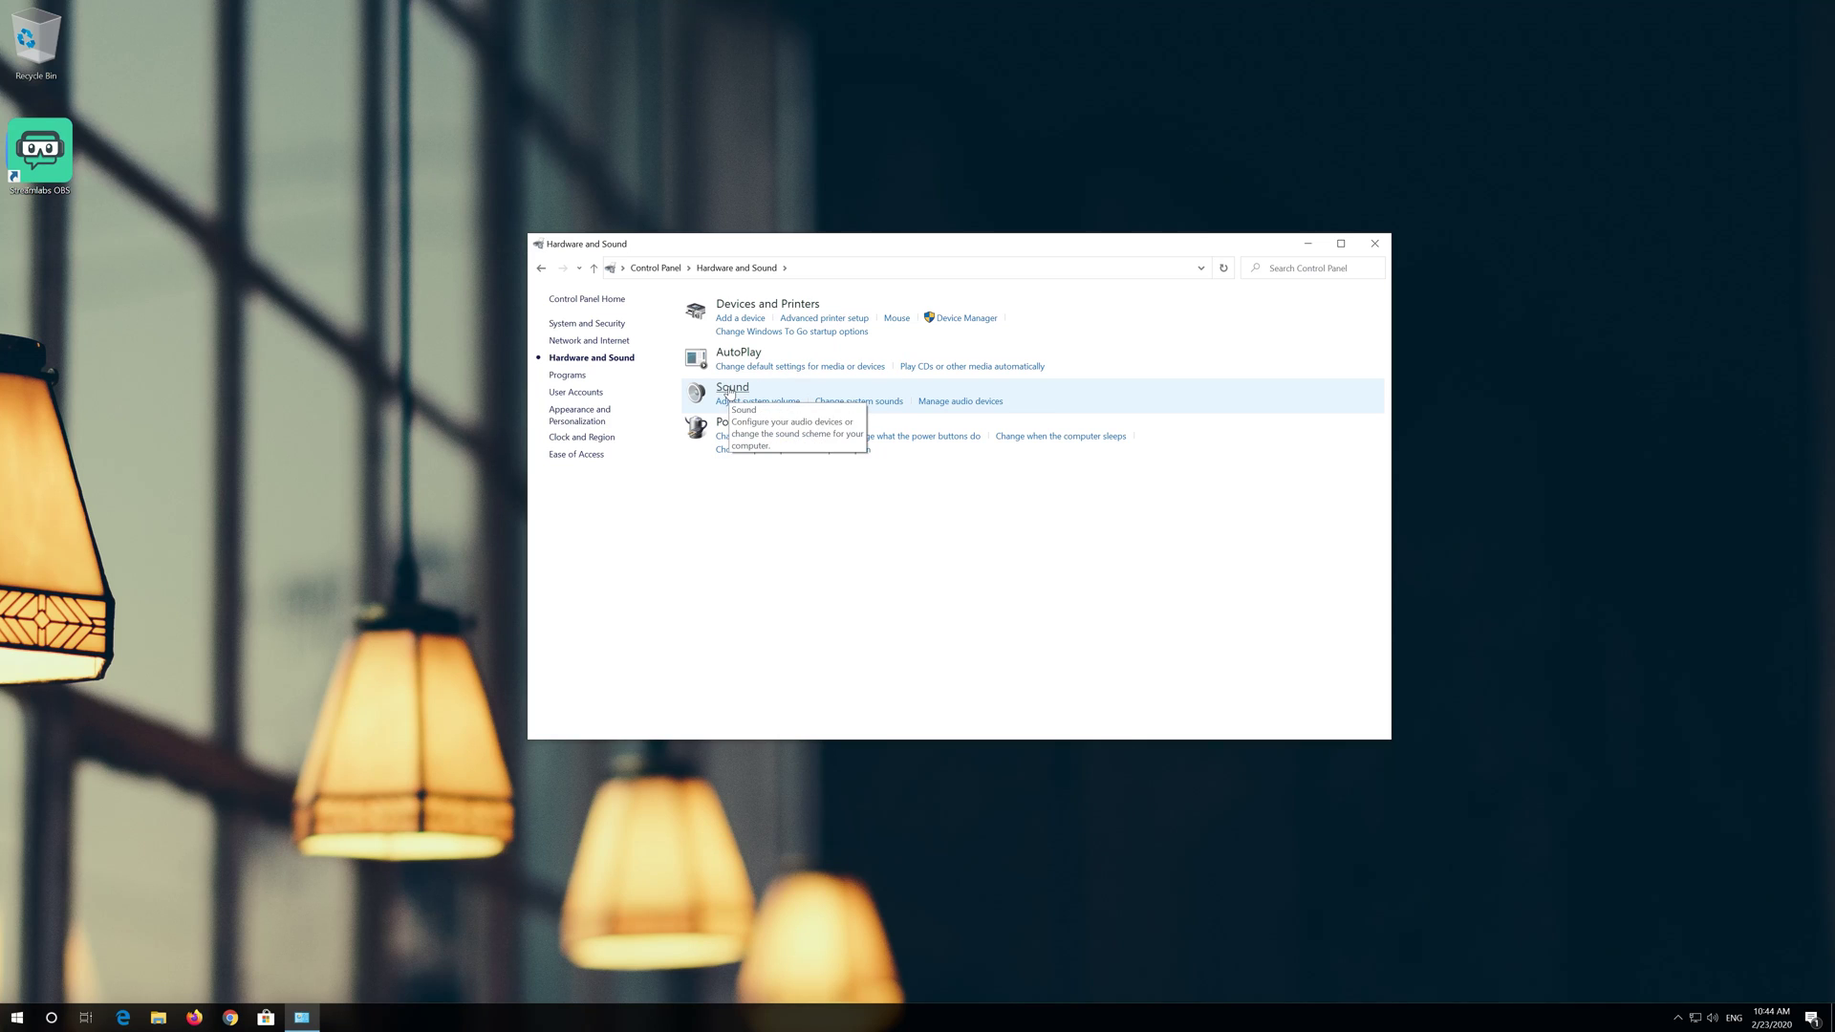
Step: Open the centred Sound dialog on its Recording tab and select the Microphone device
click(731, 387)
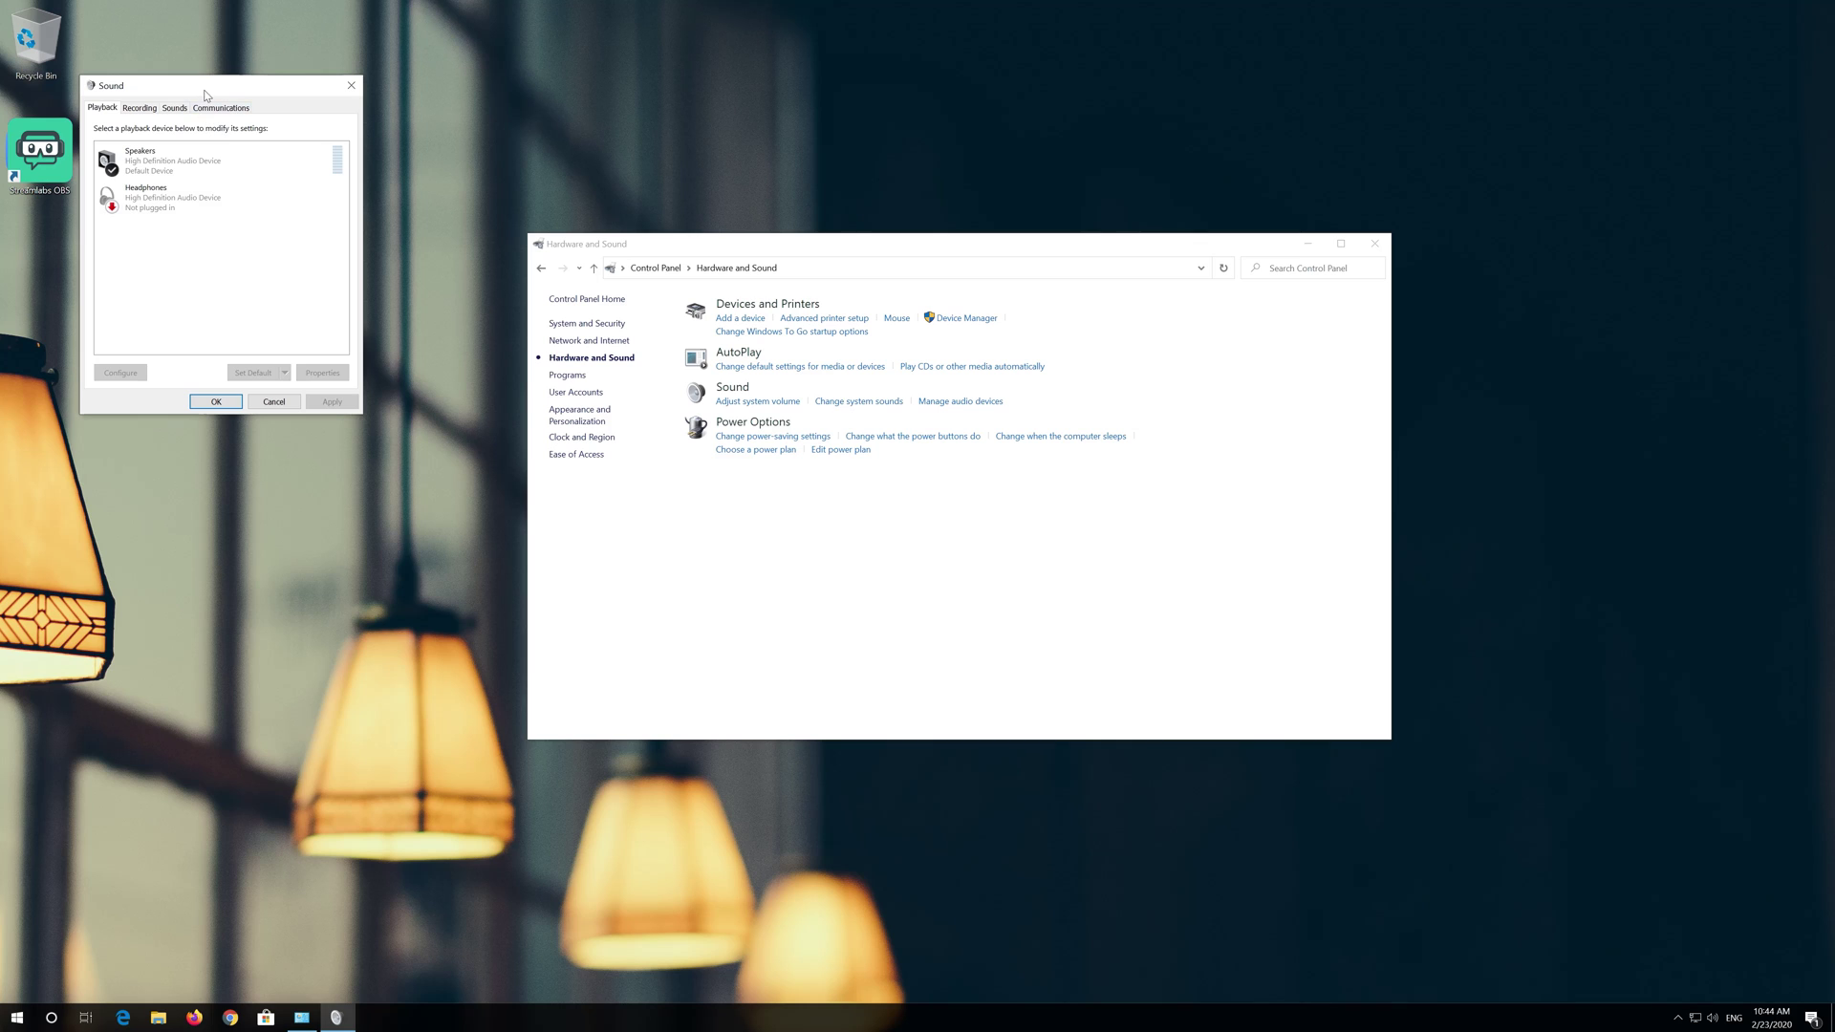
drag(207, 94, 841, 277)
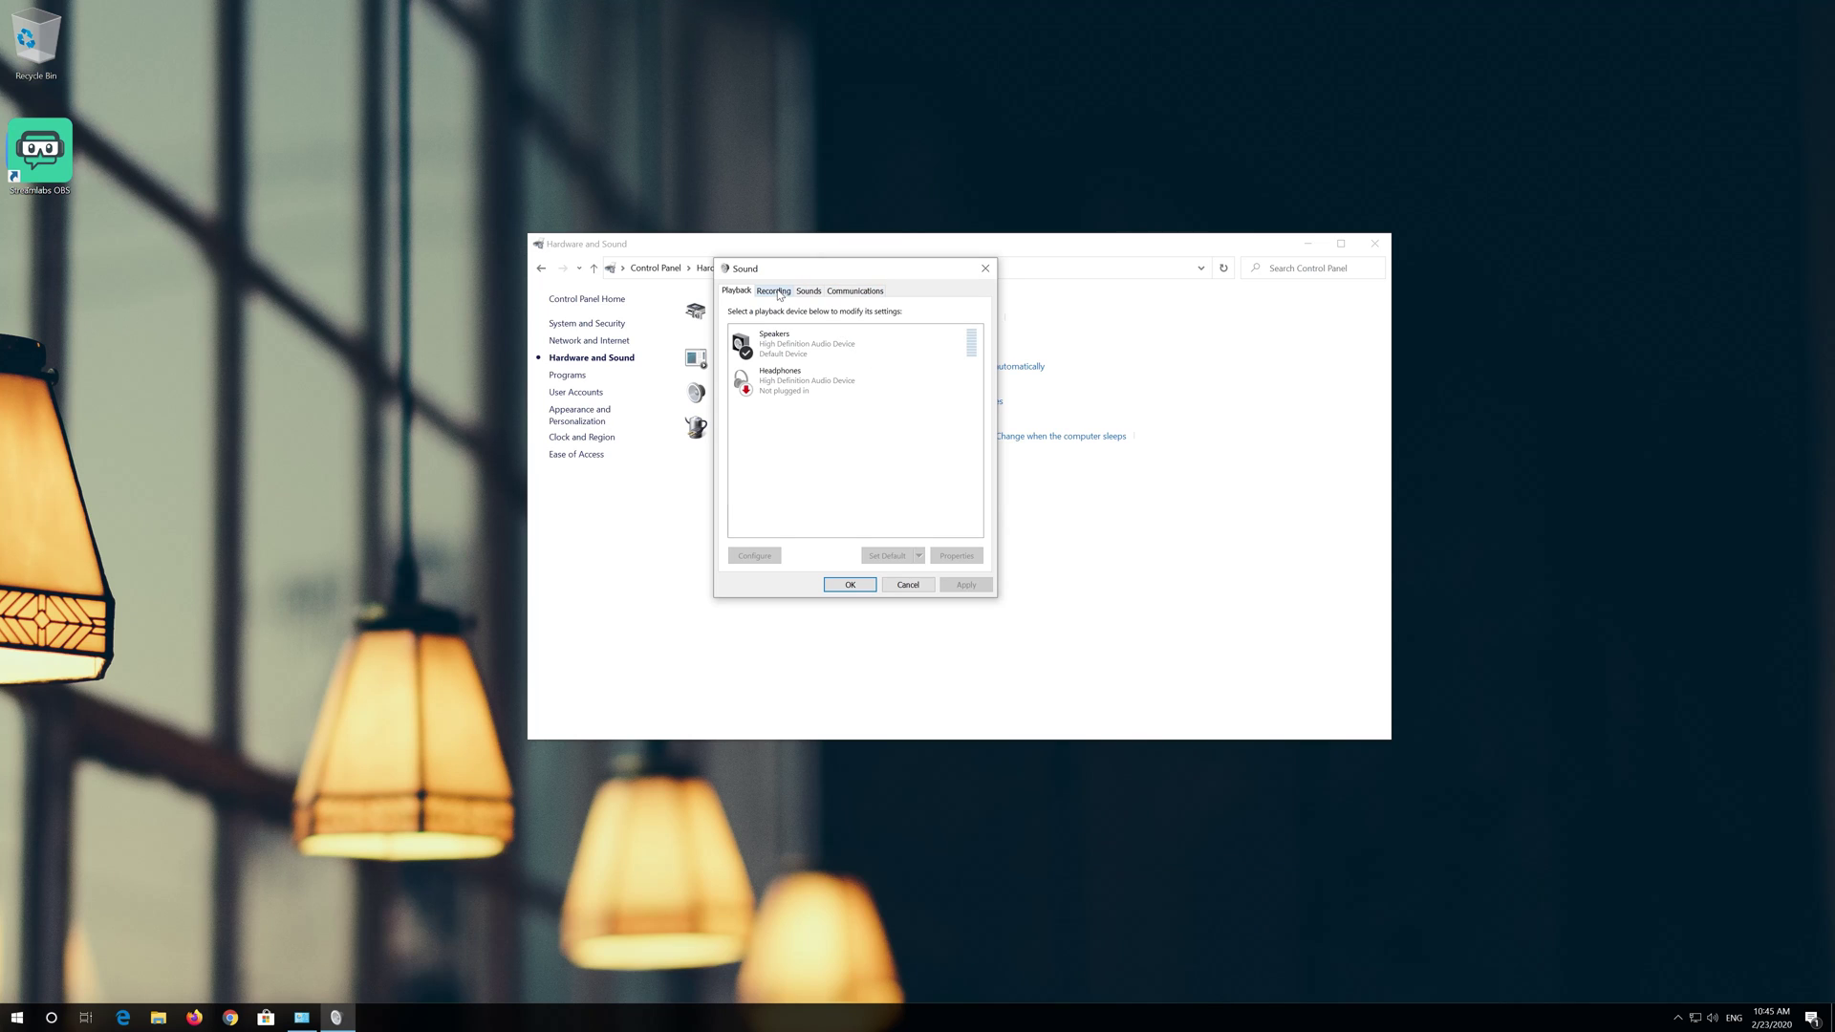
click(779, 294)
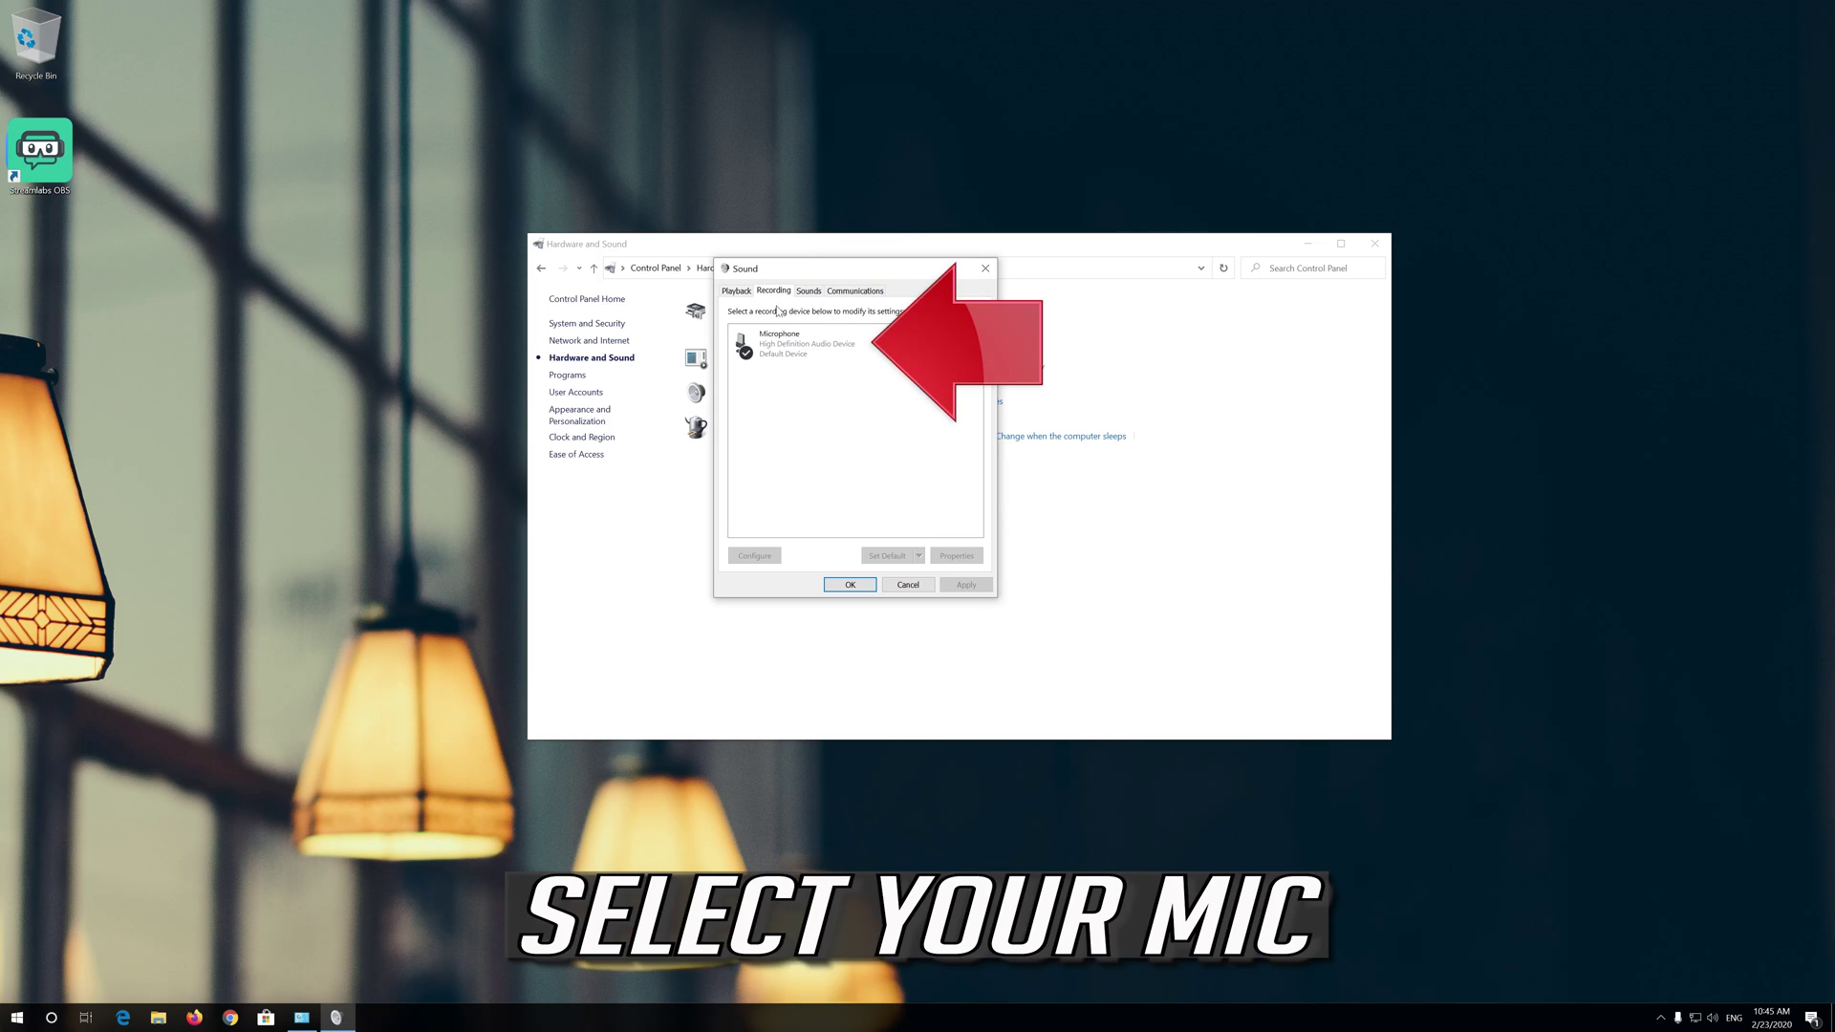
click(781, 341)
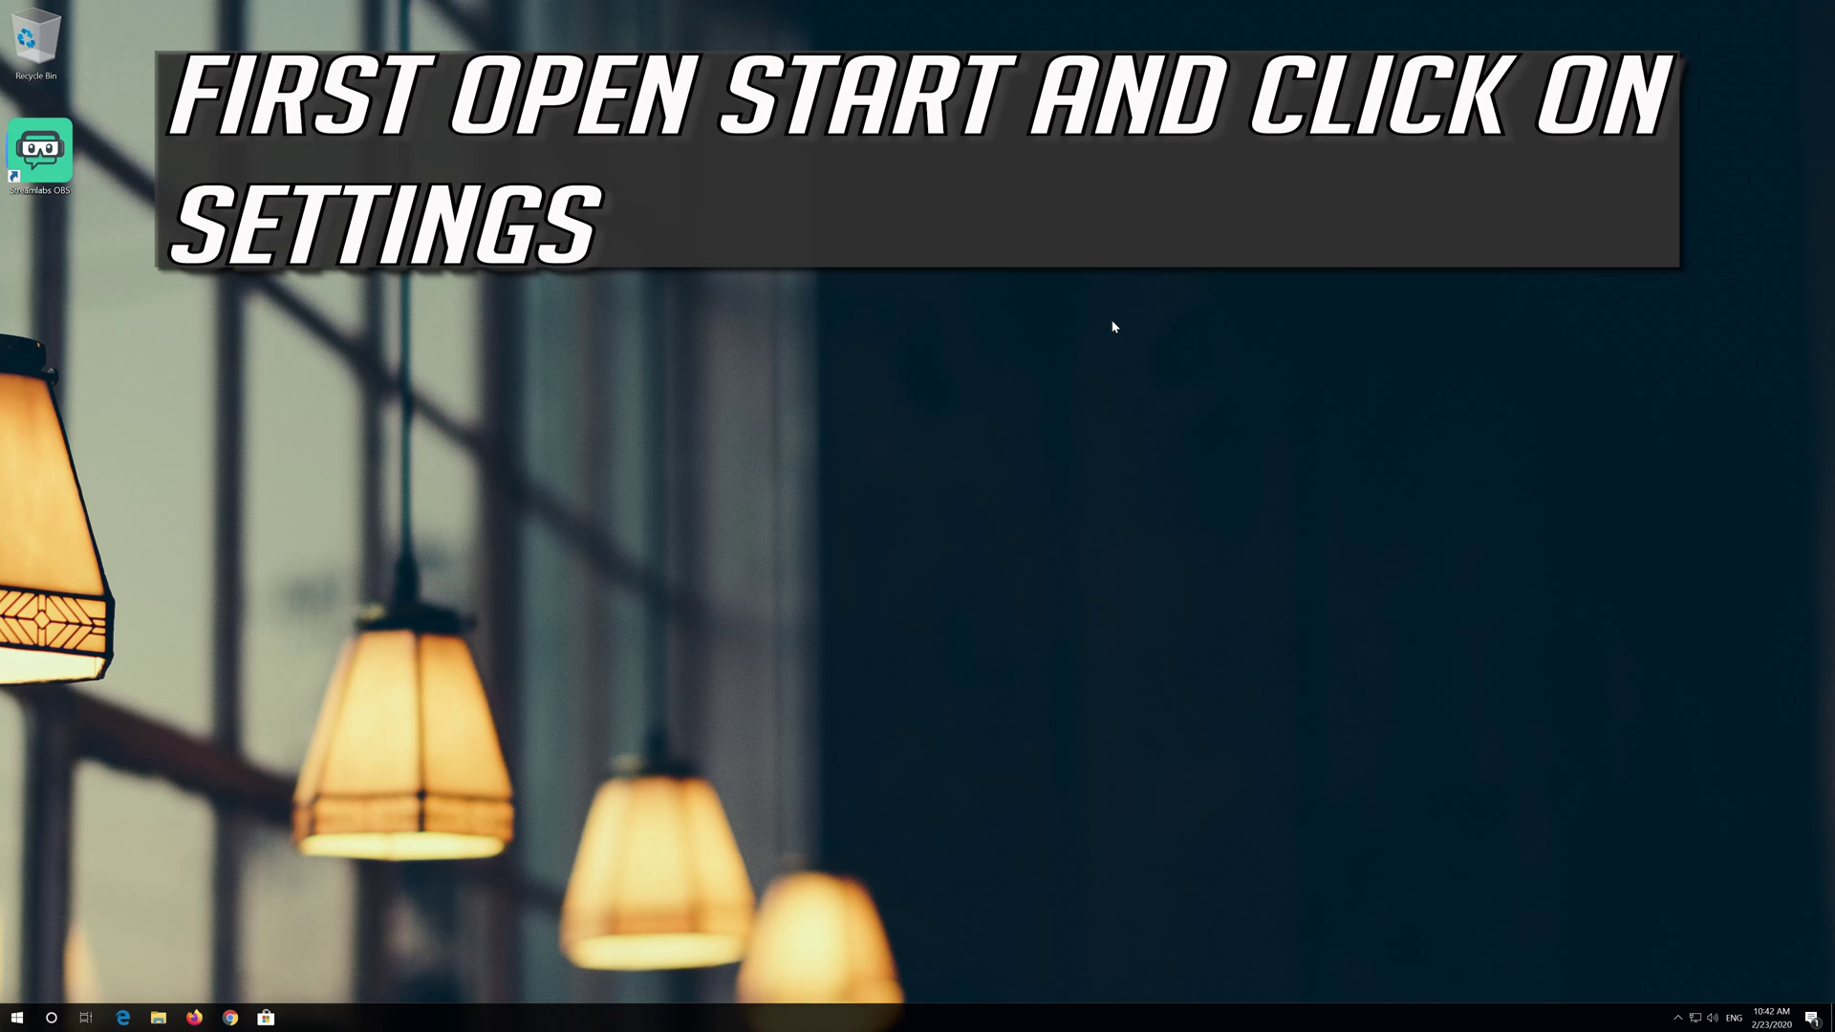
key(super)
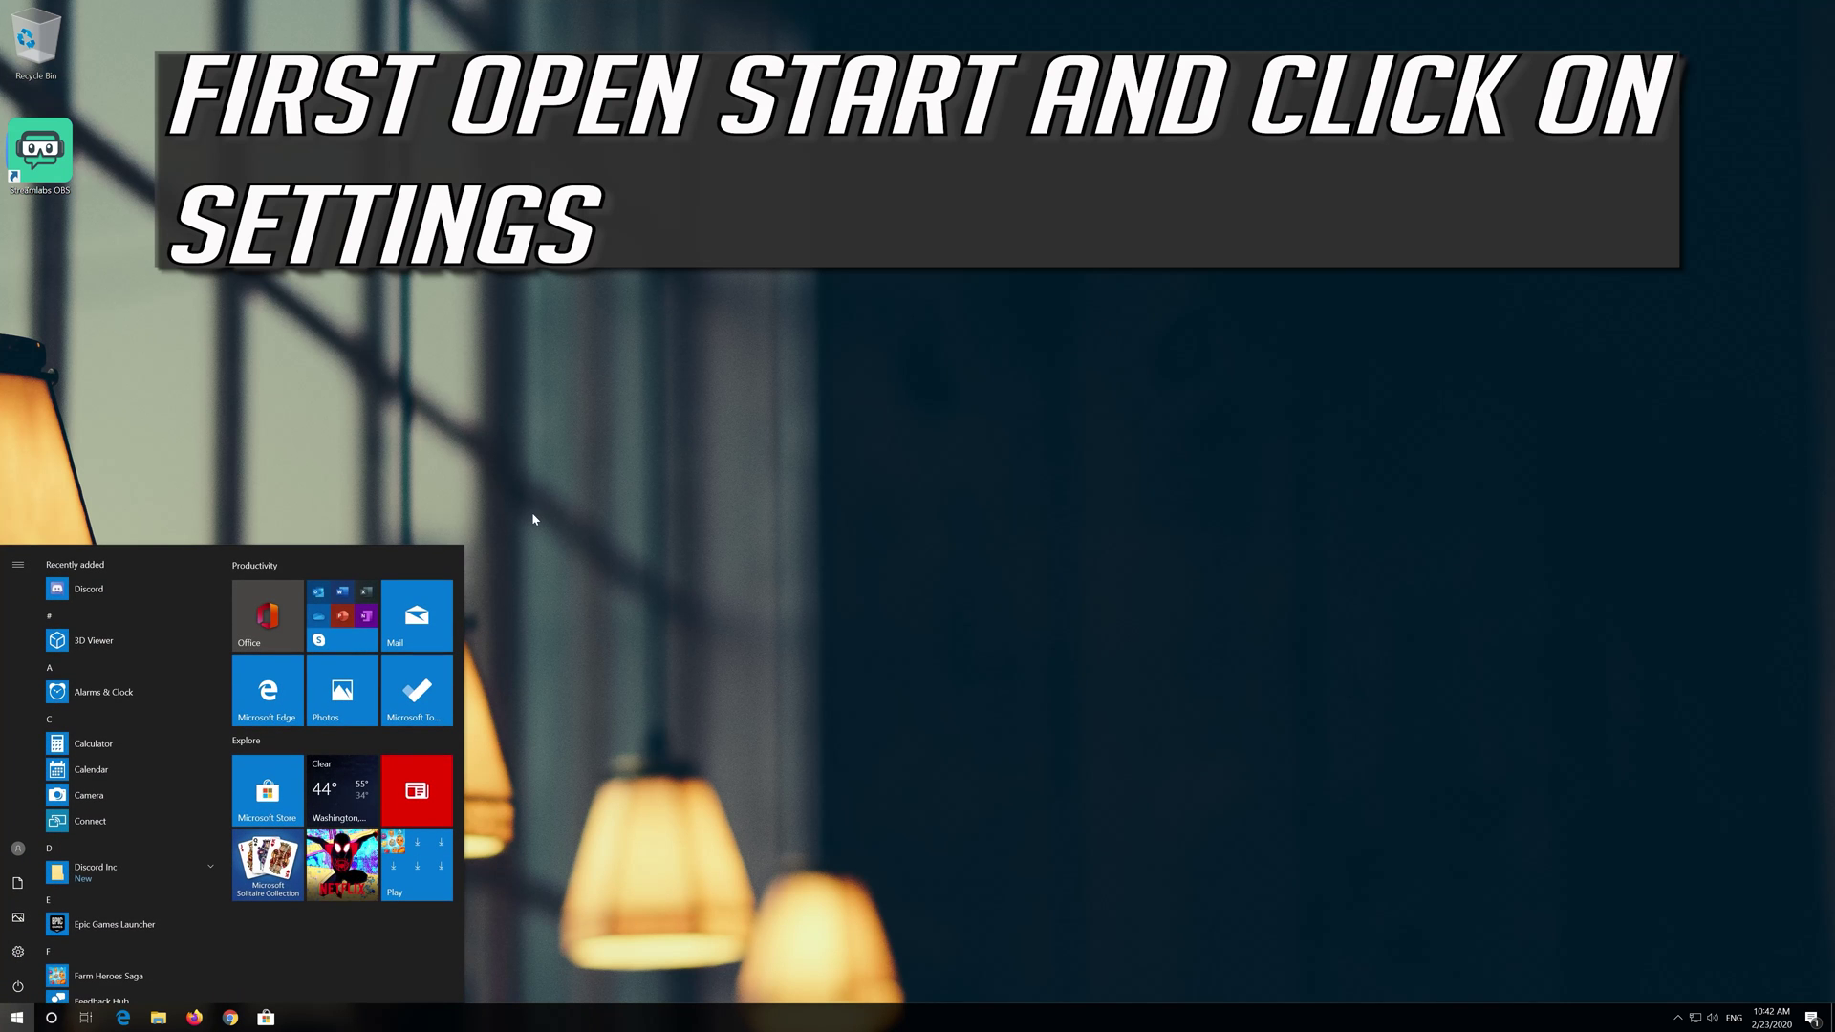
mouse_move(52, 952)
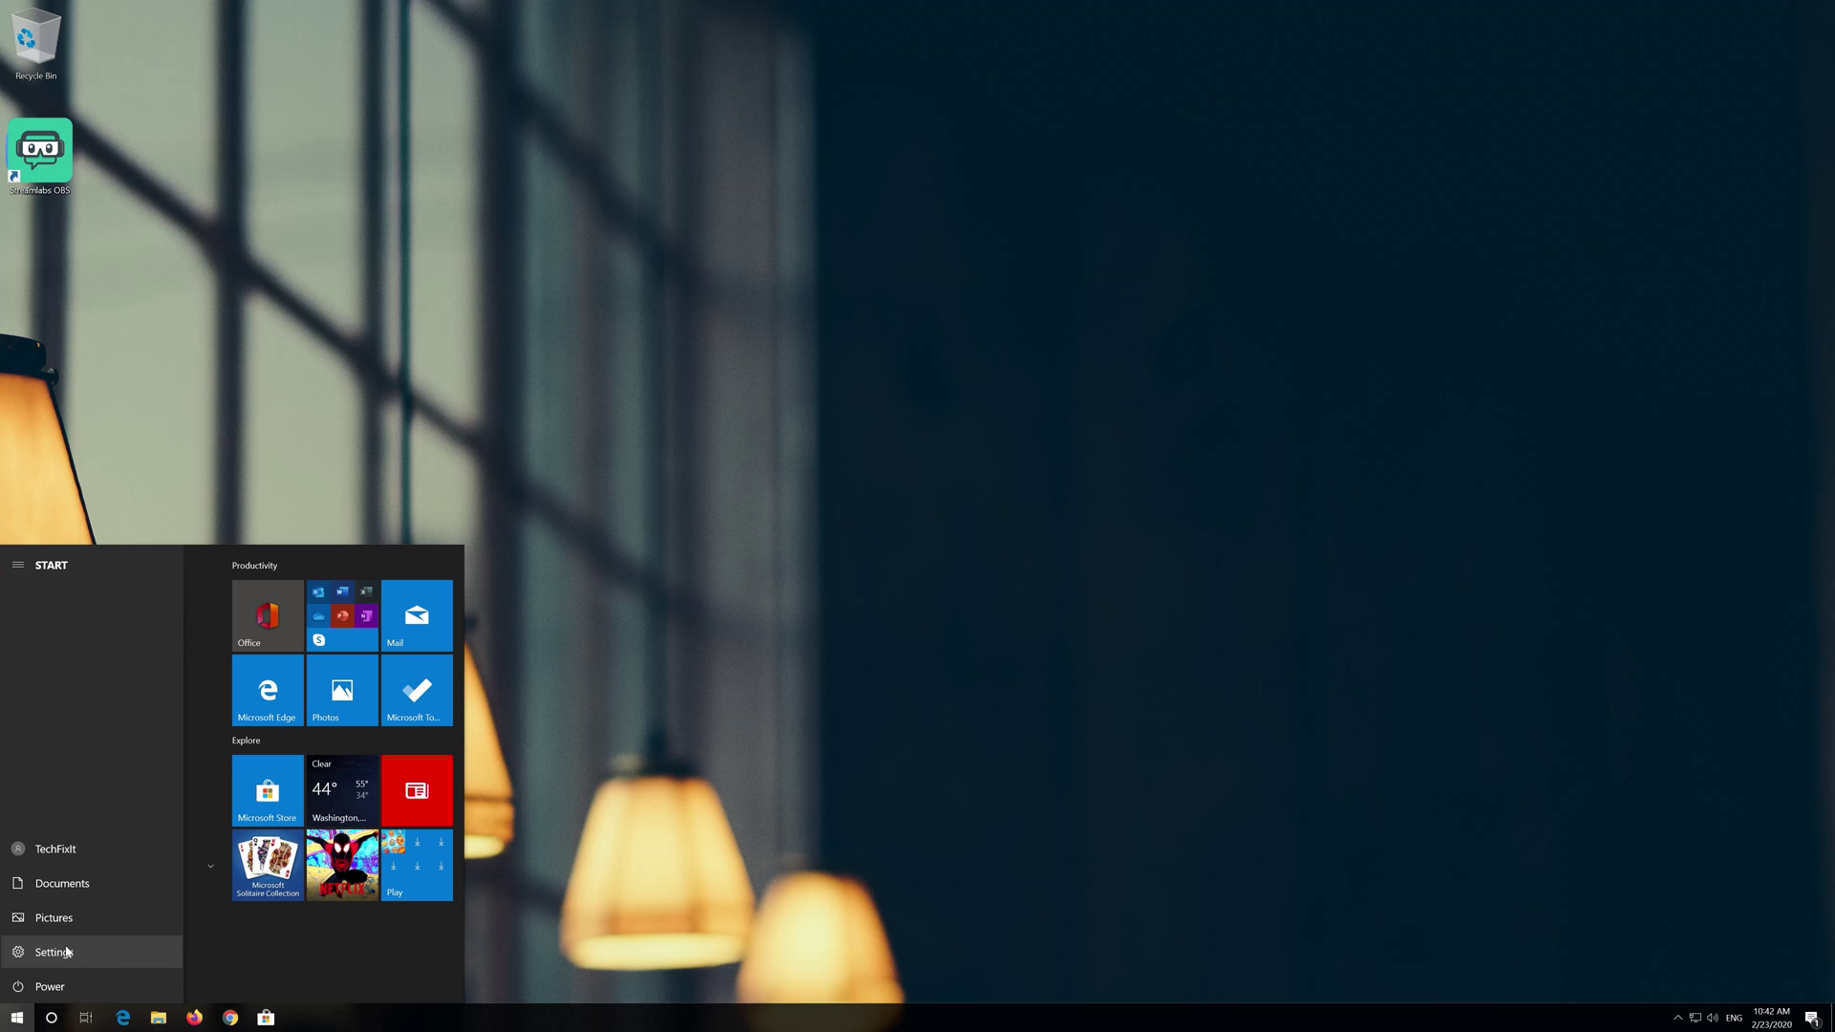
Step: Launch Windows Settings from the Start menu and go to the Privacy section
click(66, 951)
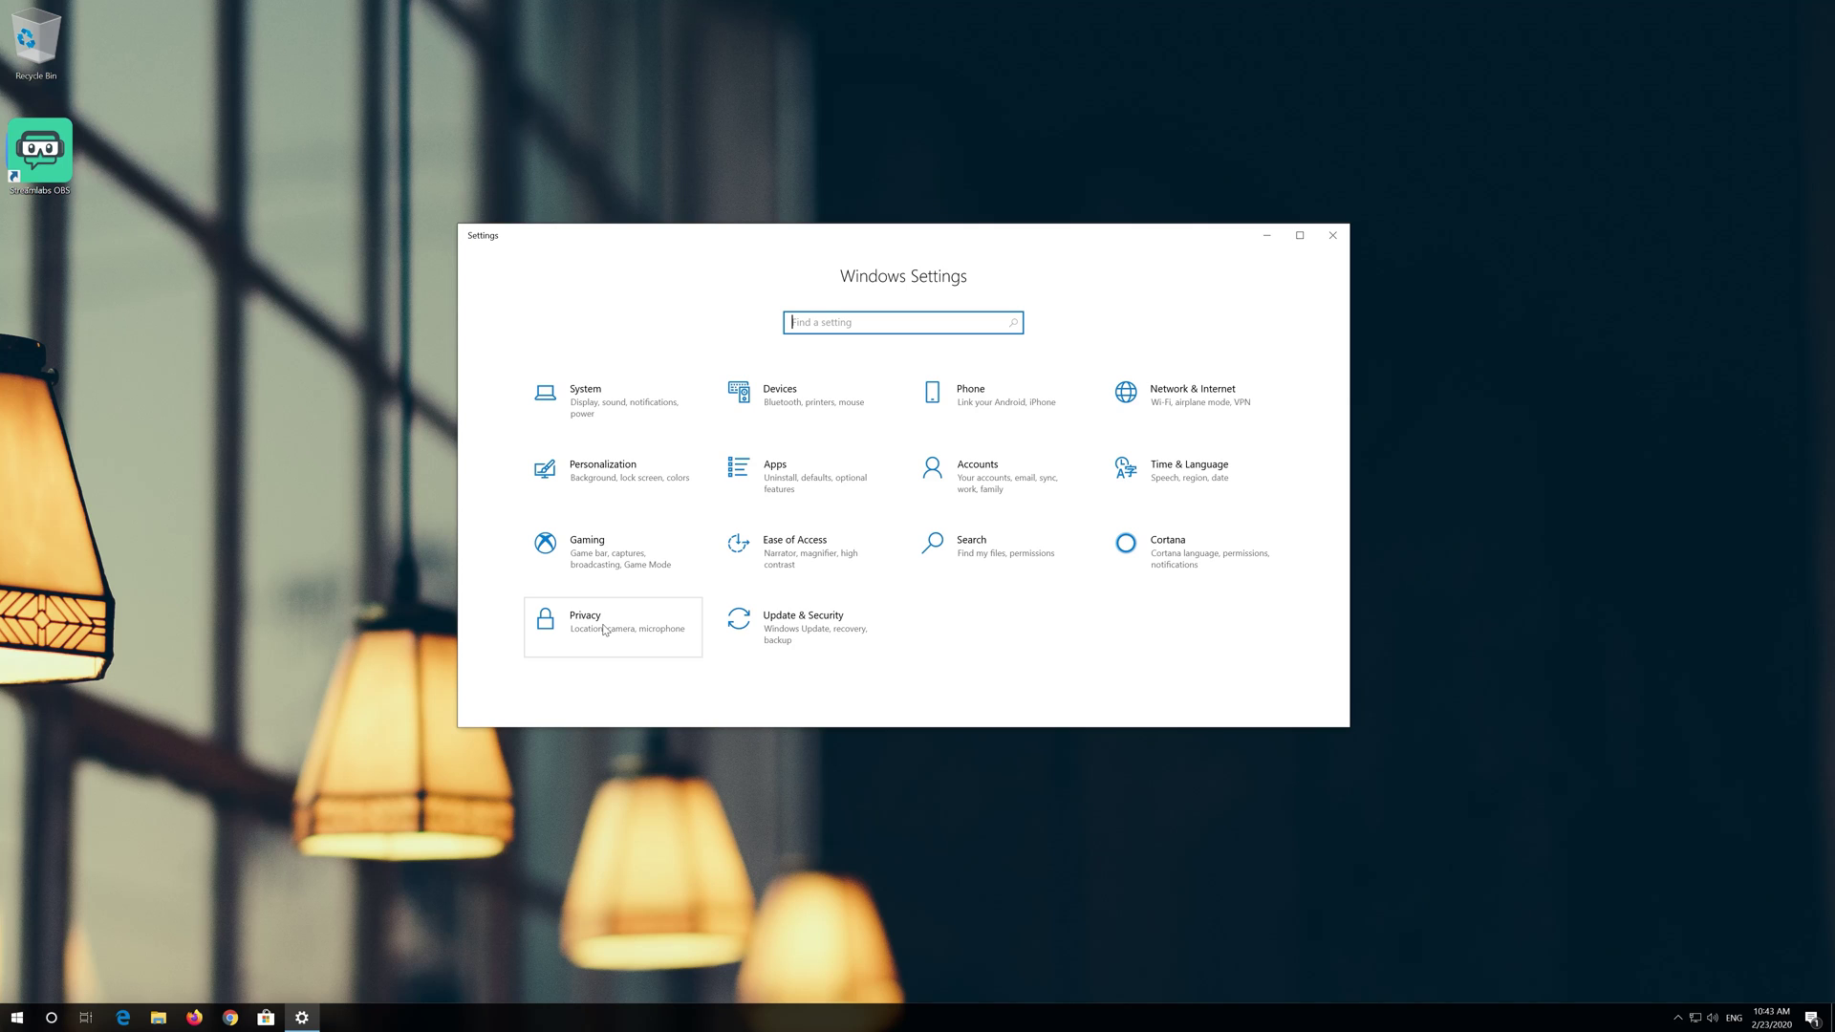
click(603, 629)
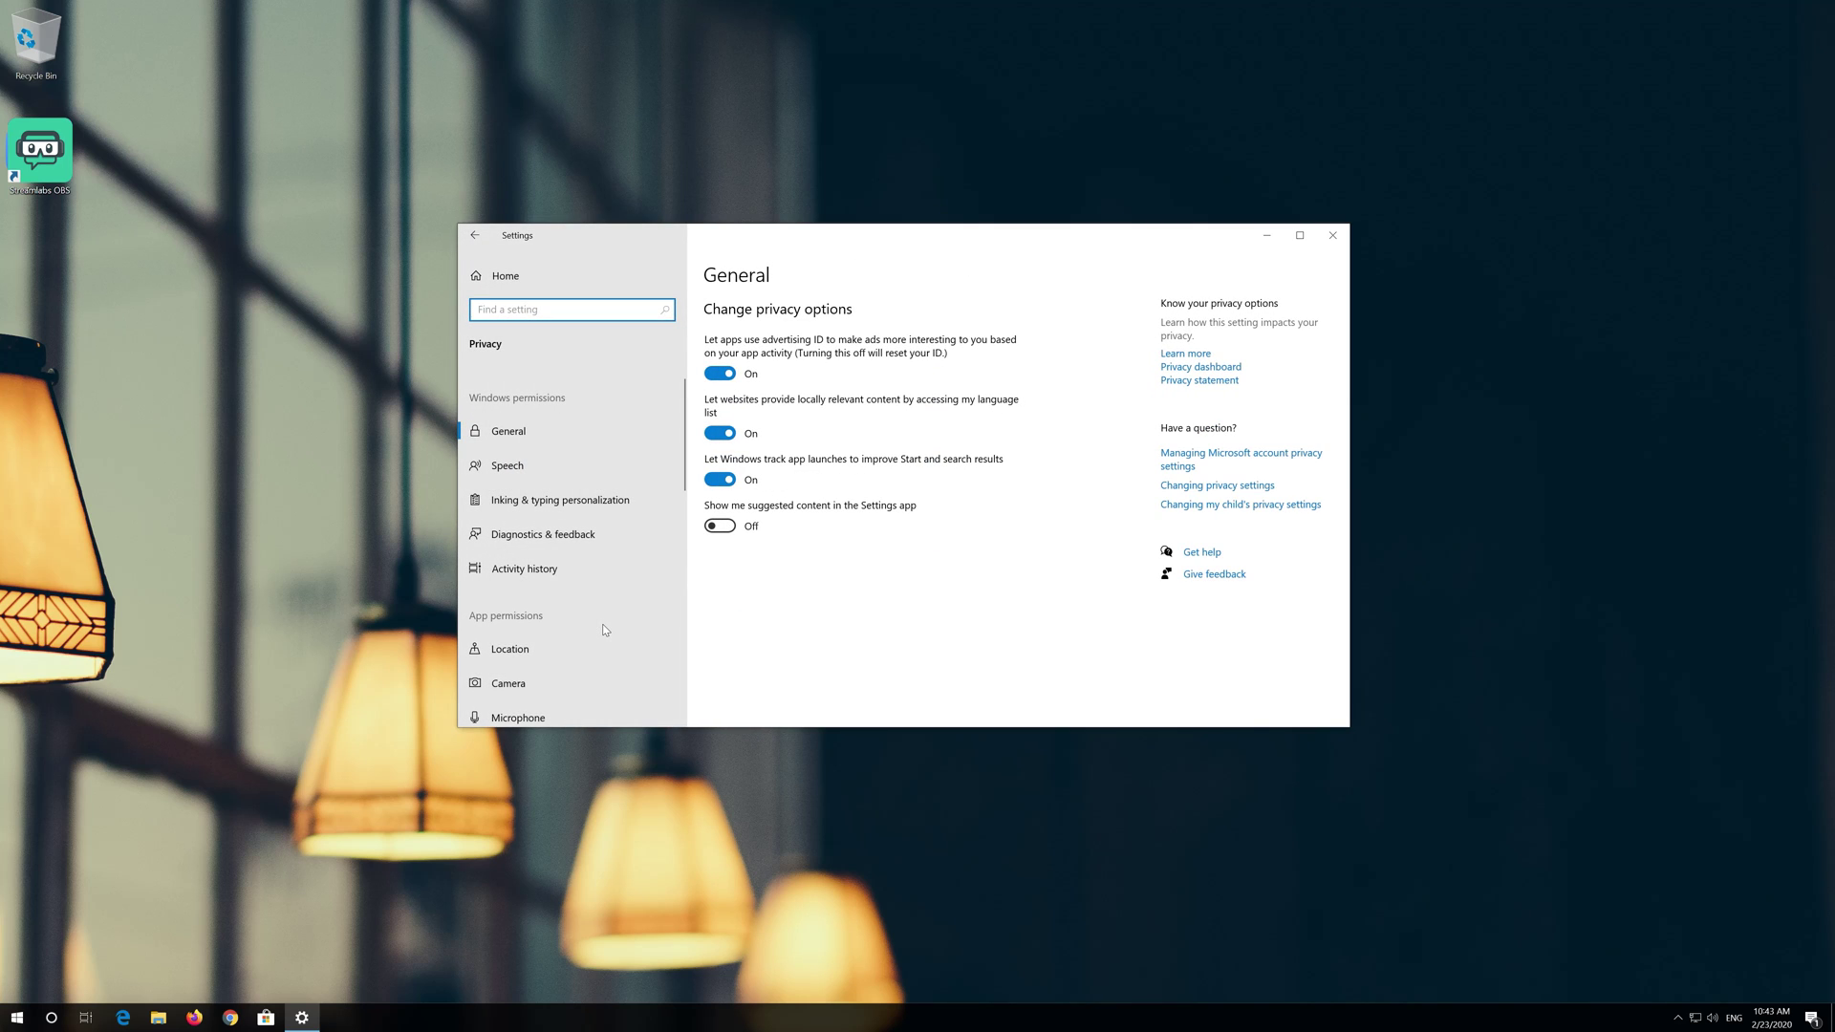
scroll(604, 629, down, 2)
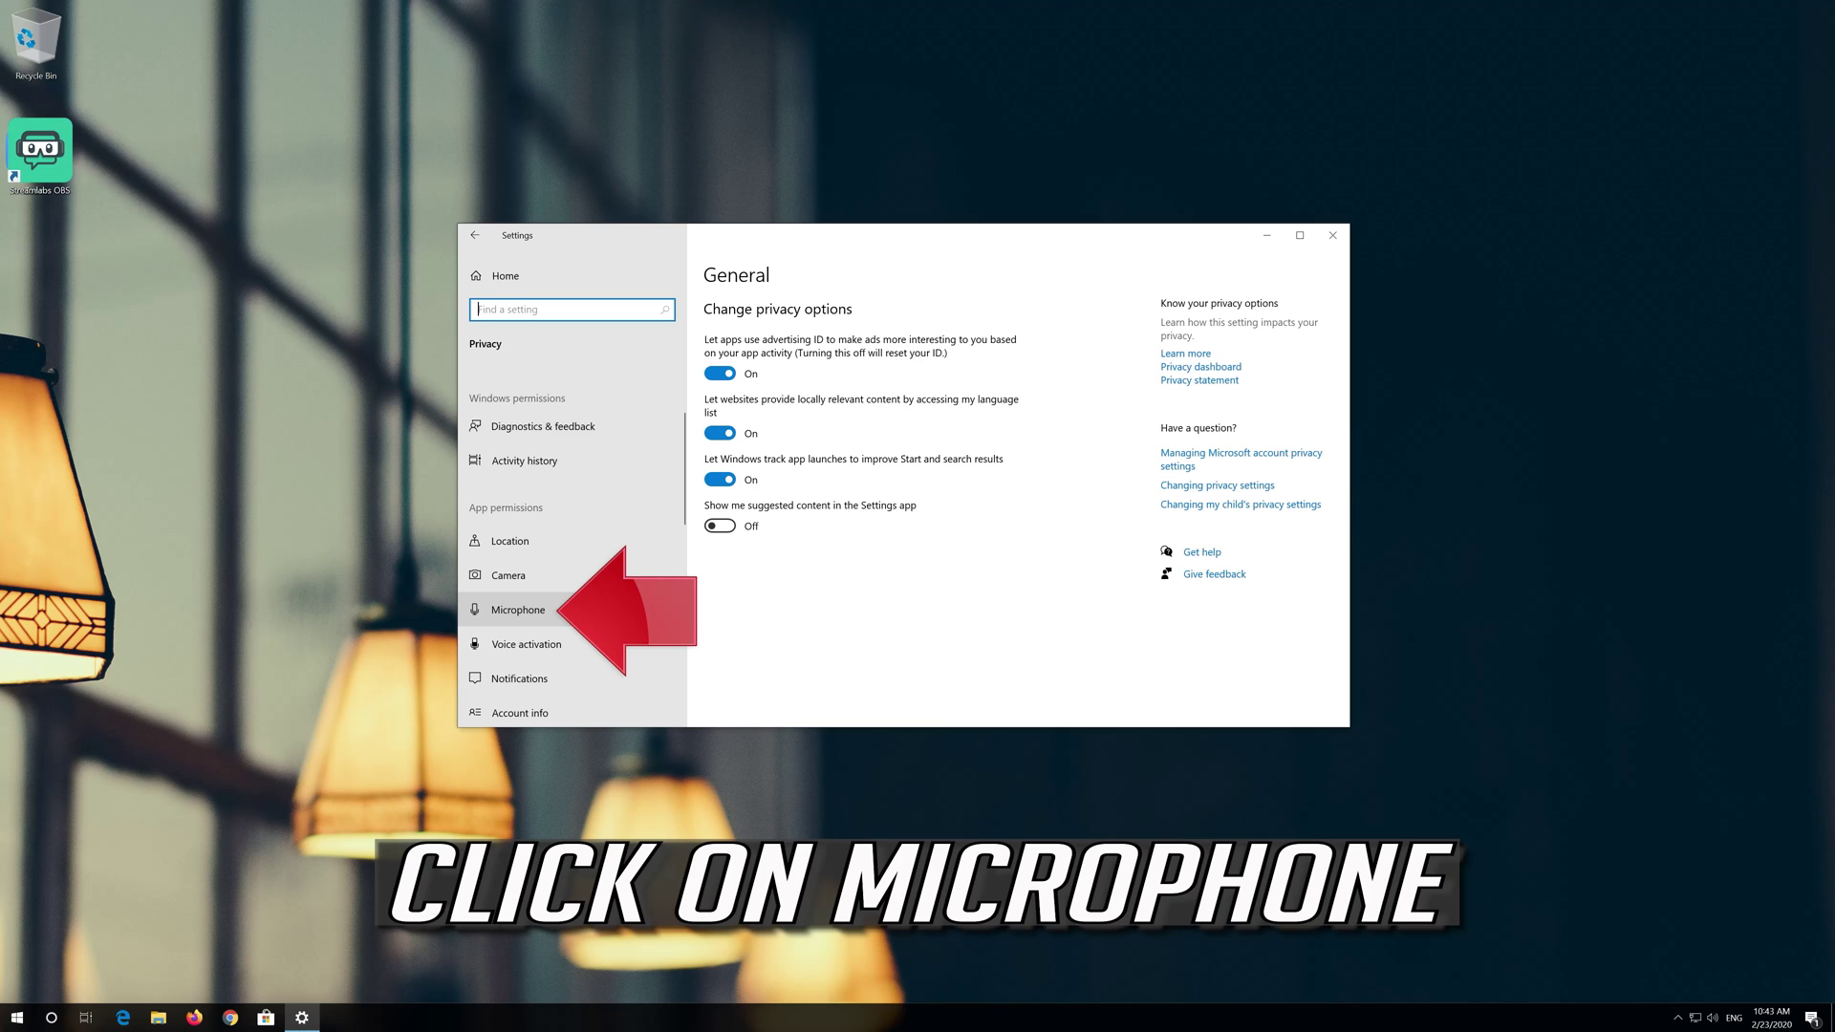
Step: Switch device-wide microphone access On and allow apps to access the microphone
click(506, 614)
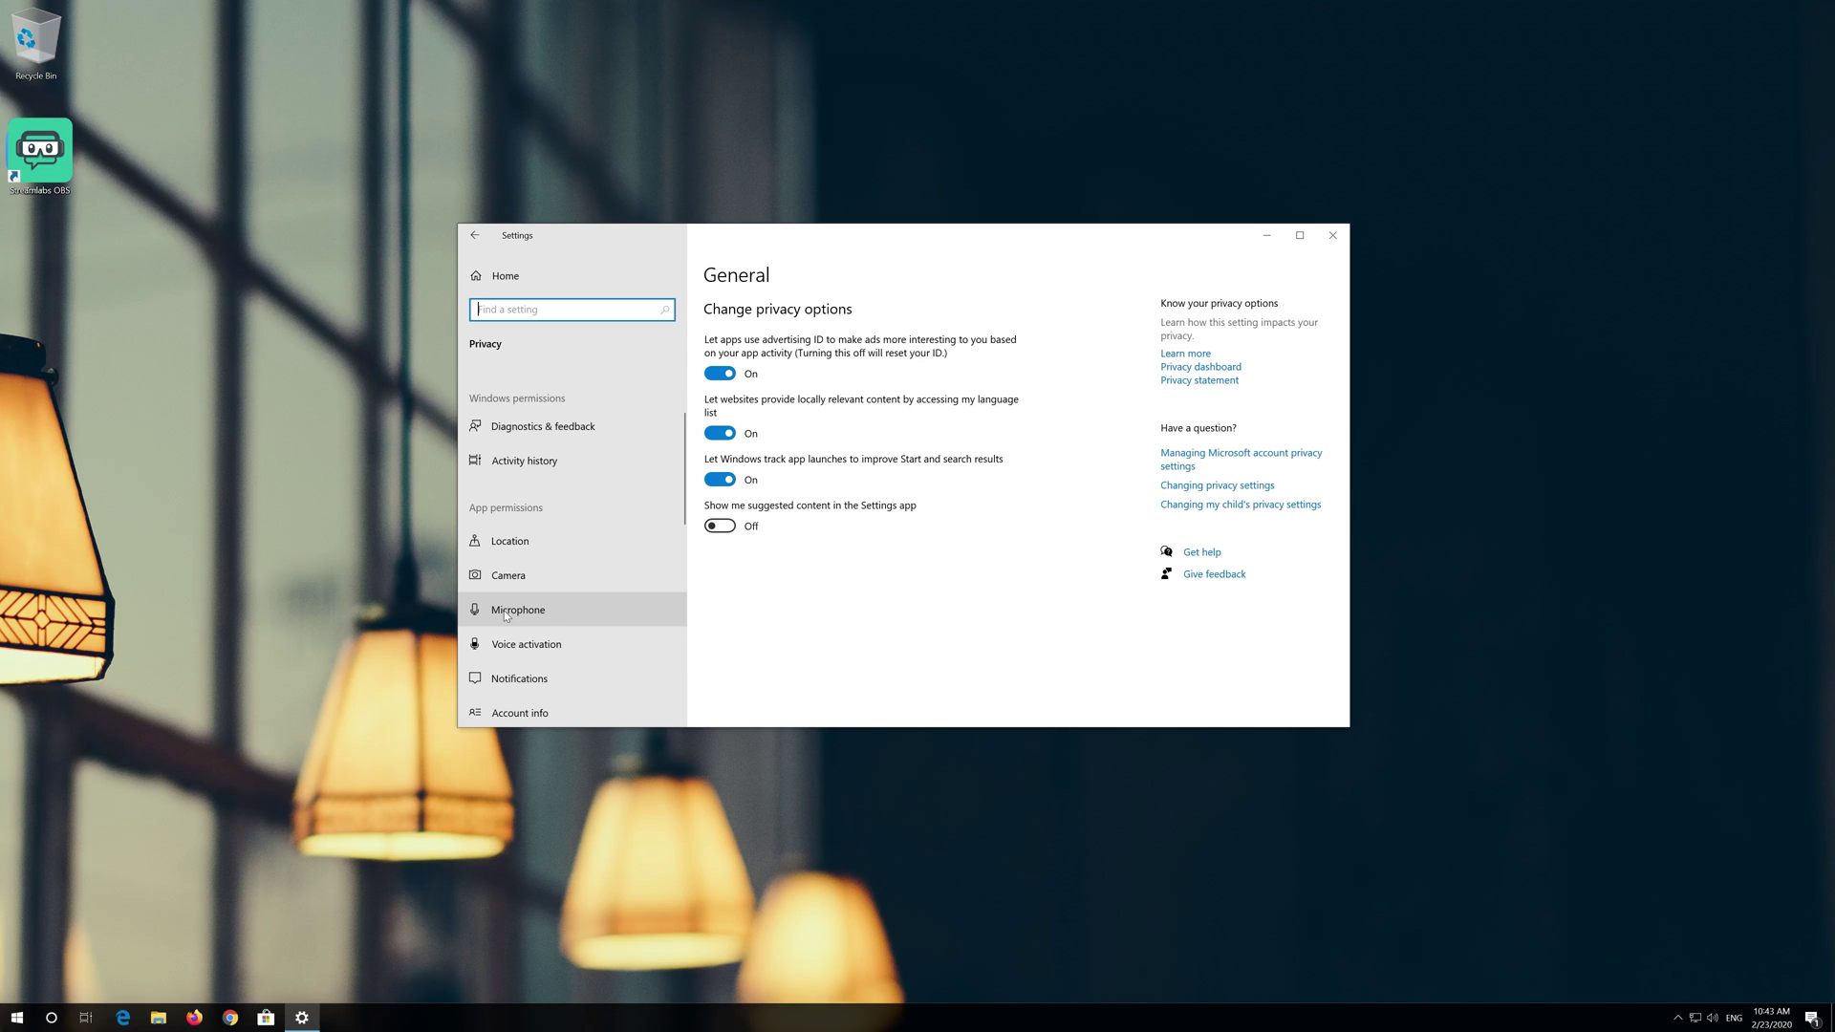
click(505, 614)
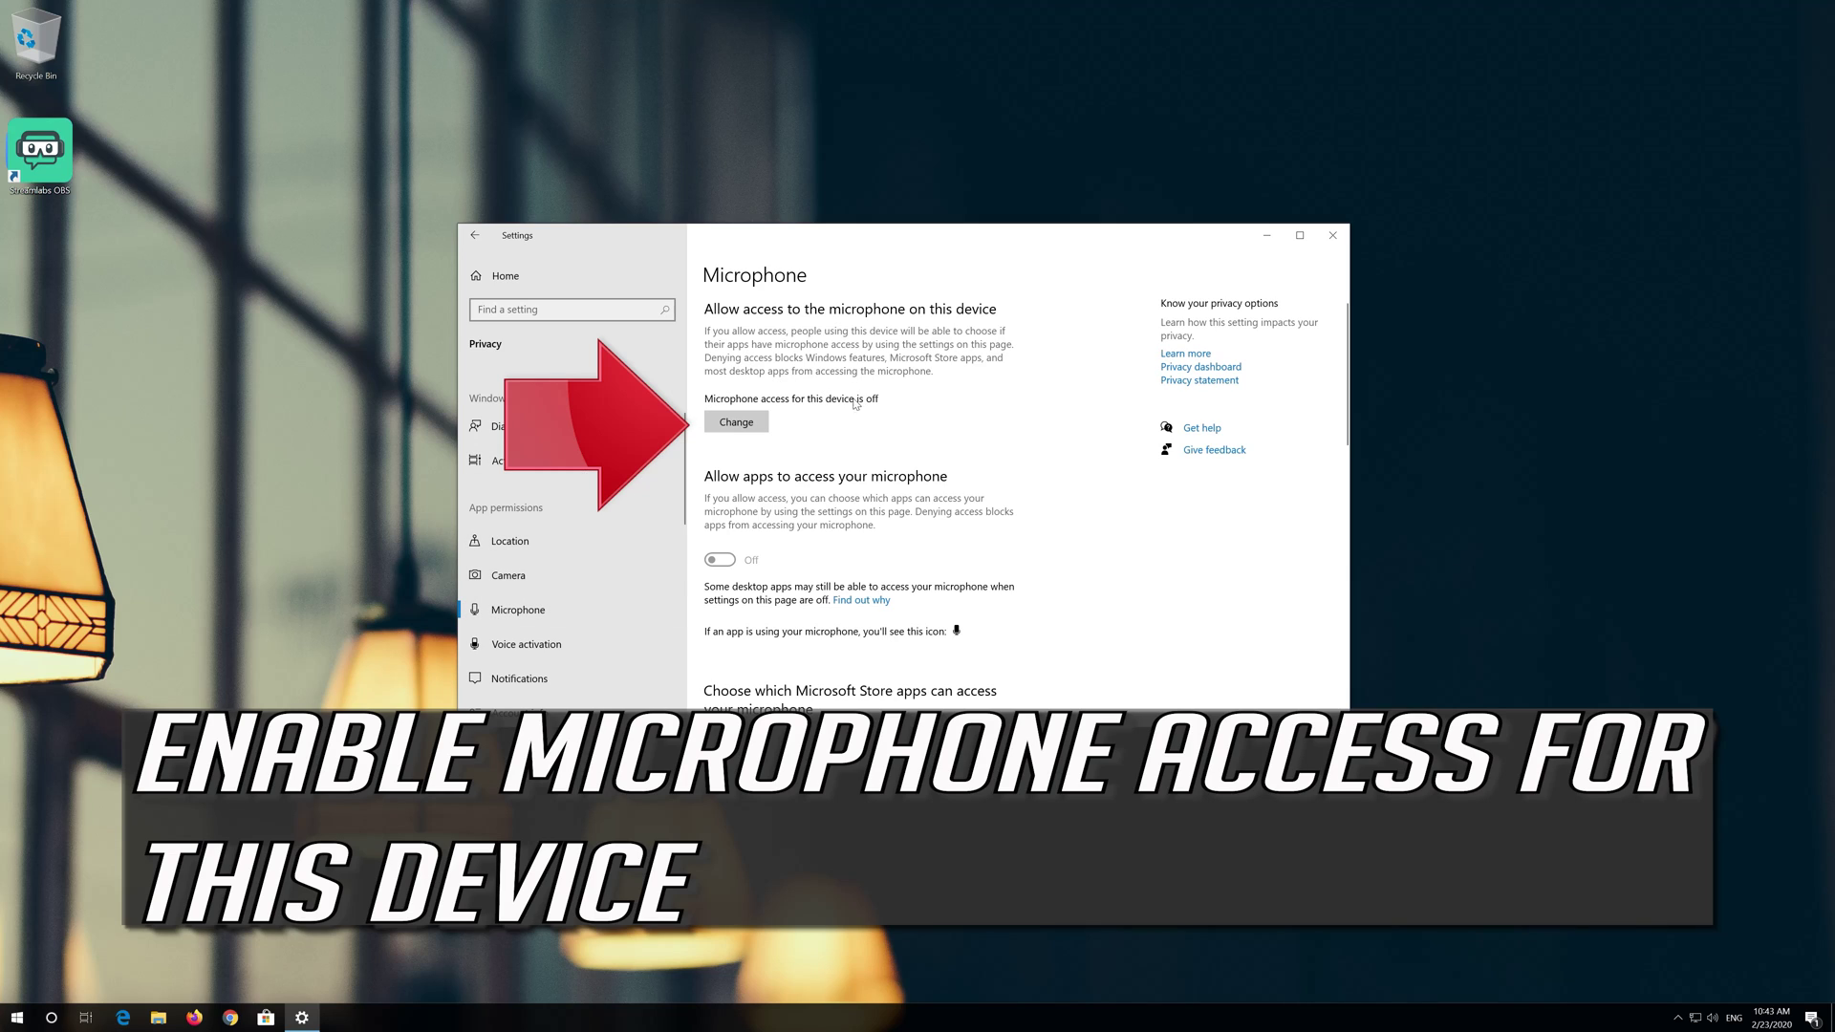
click(730, 432)
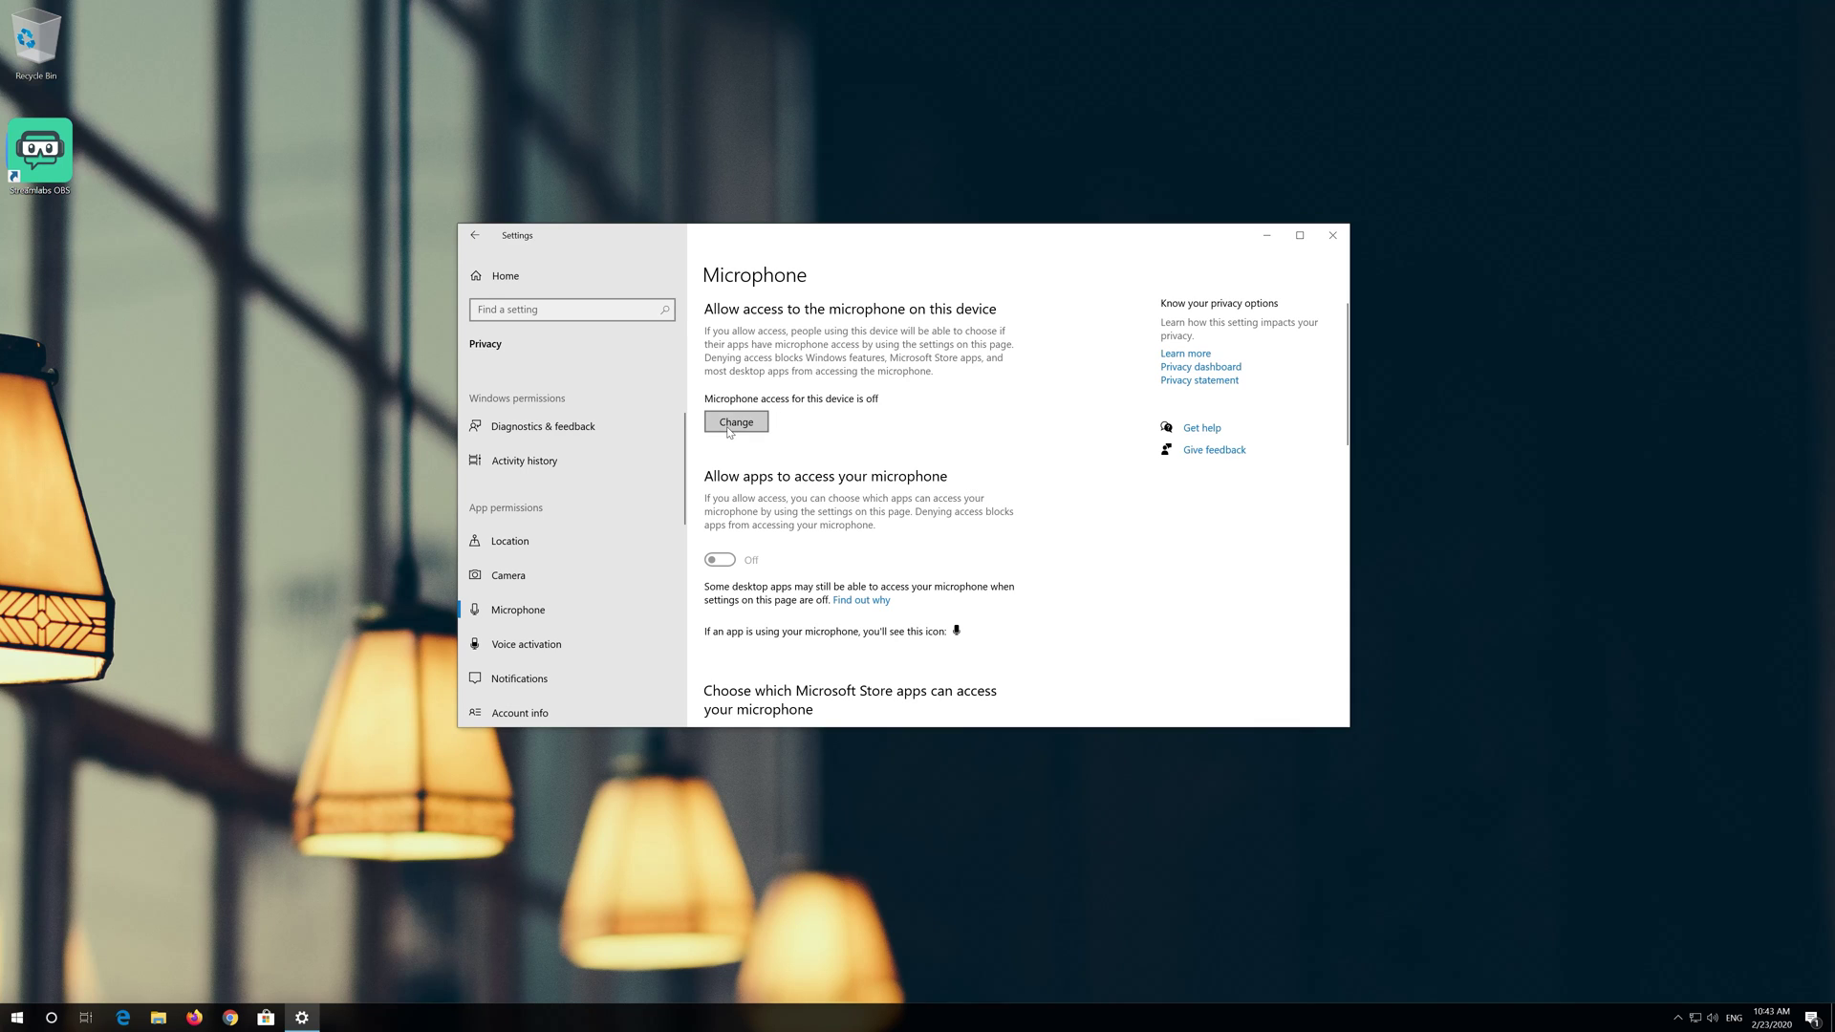
click(728, 429)
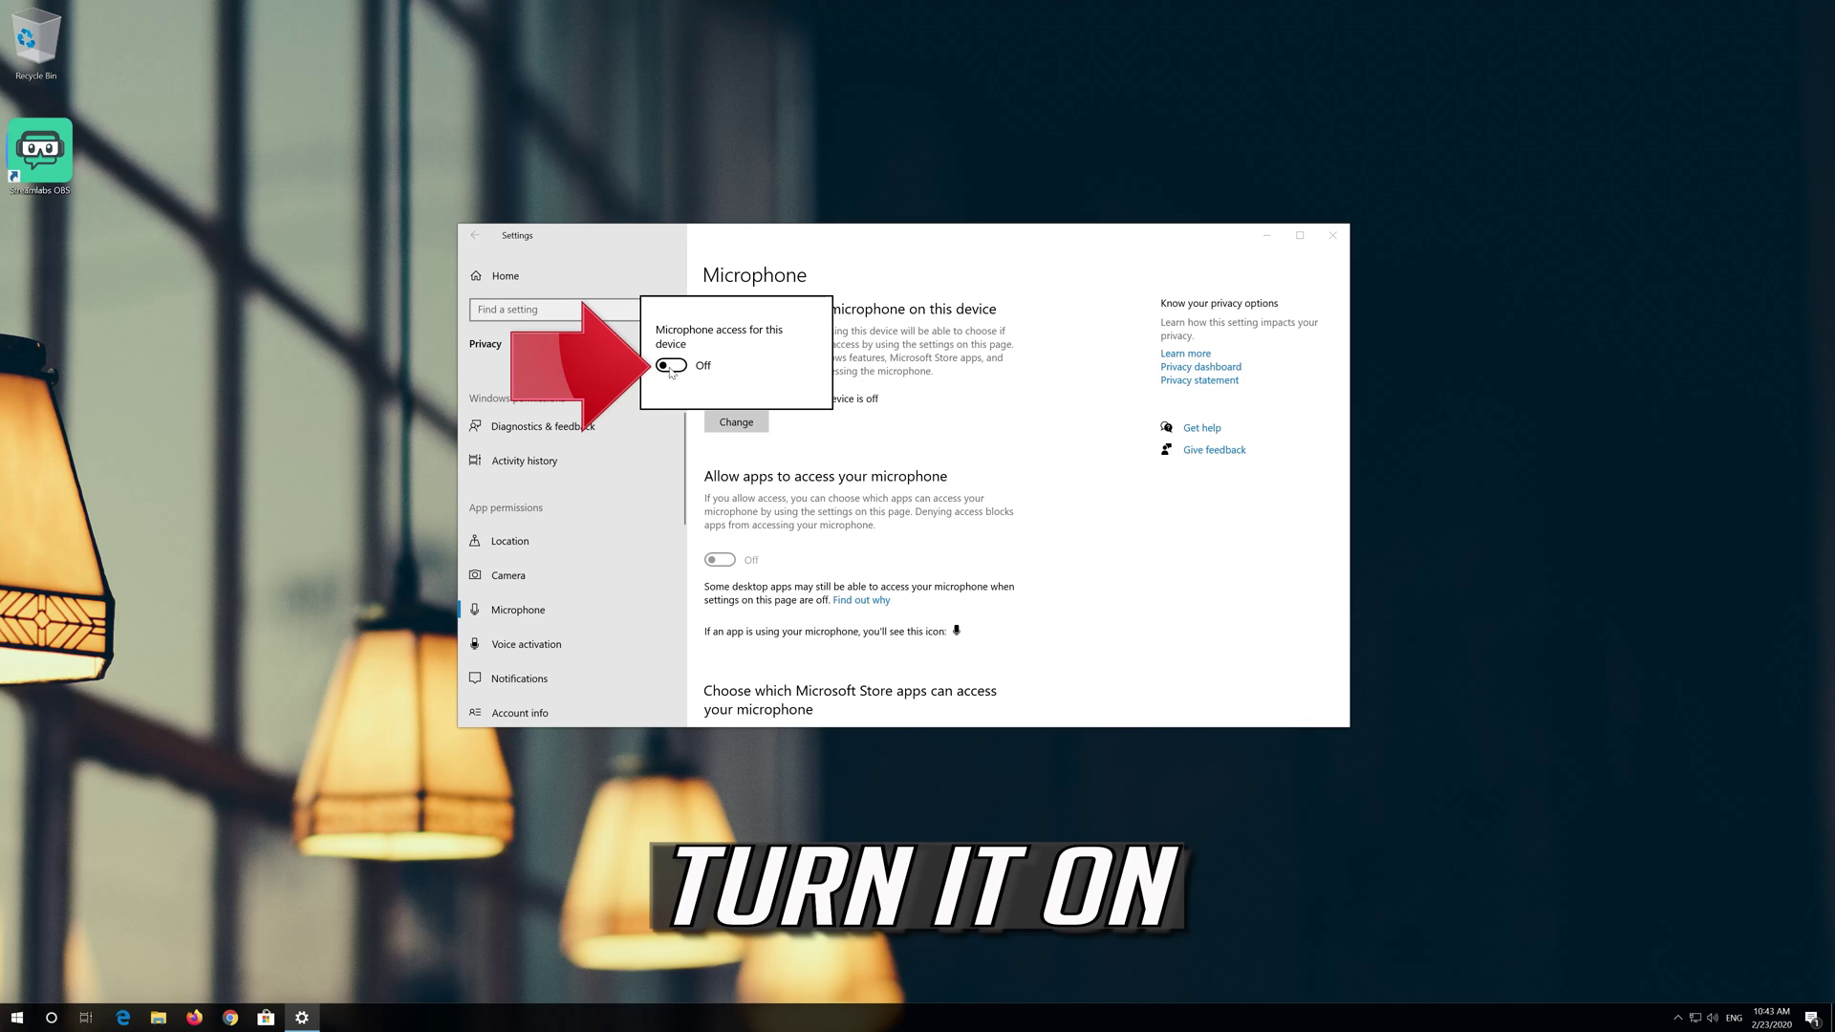
click(669, 367)
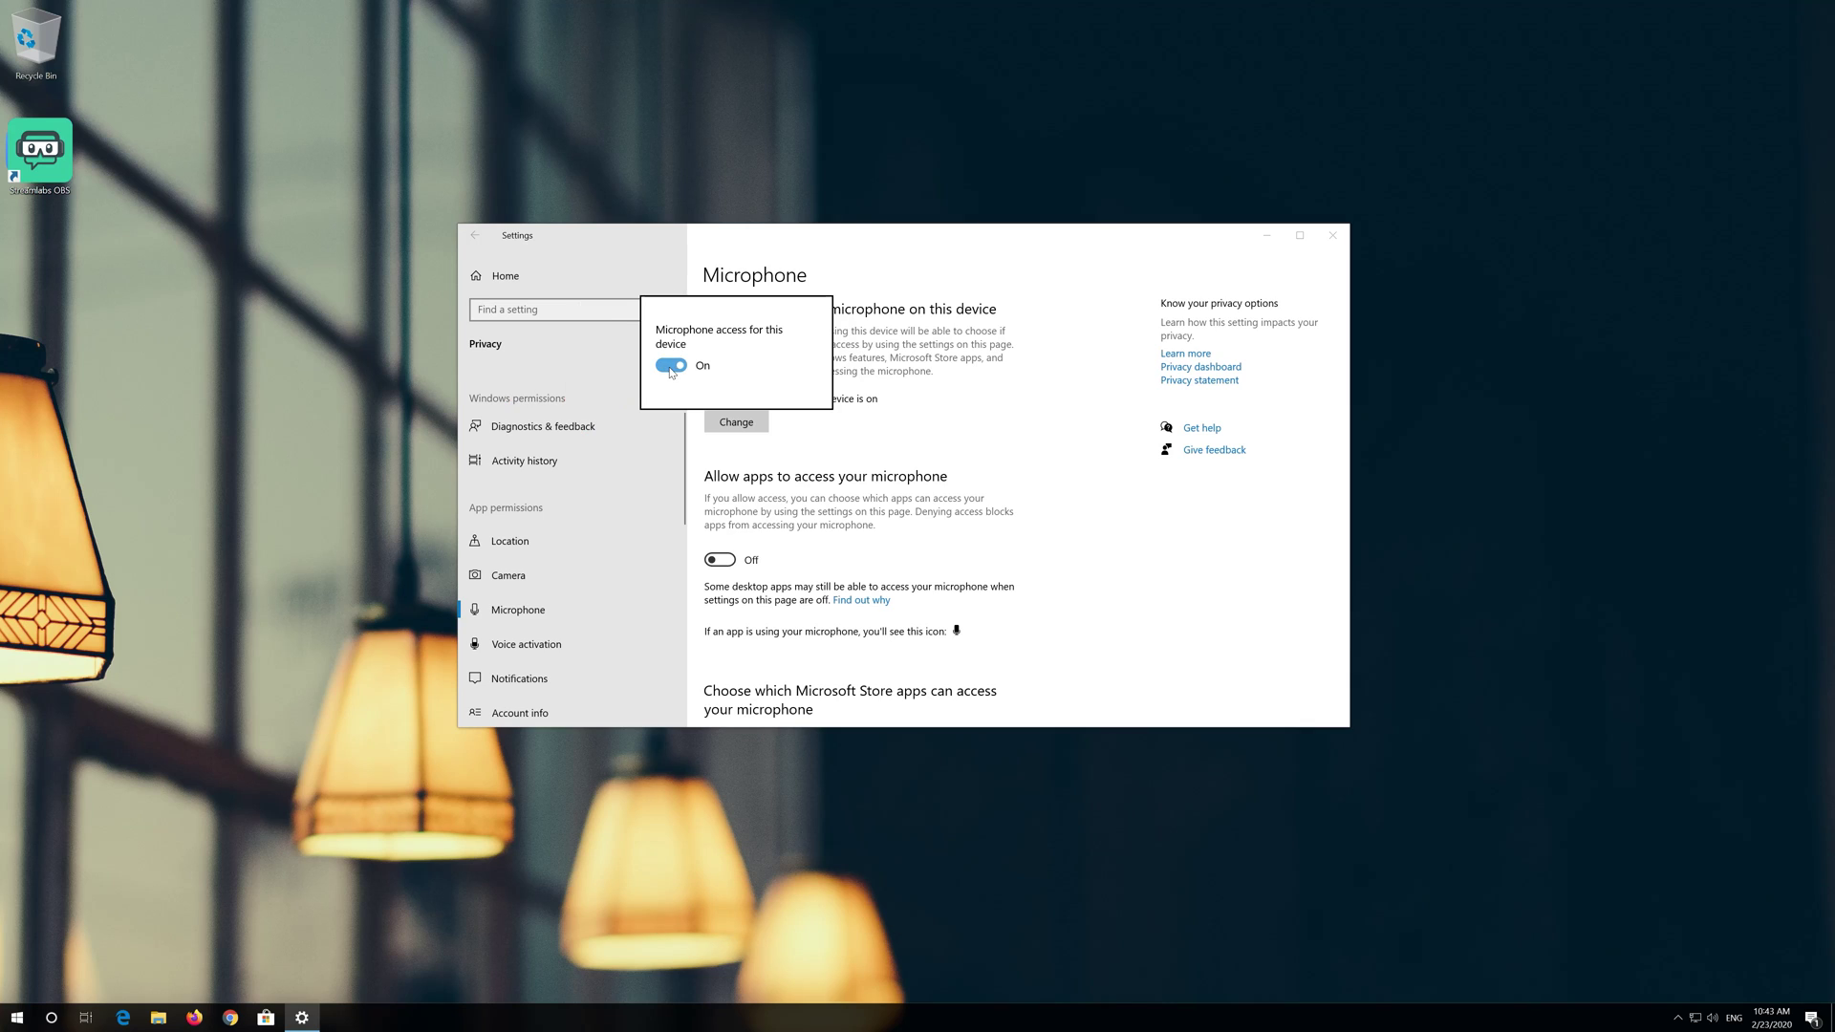
click(689, 459)
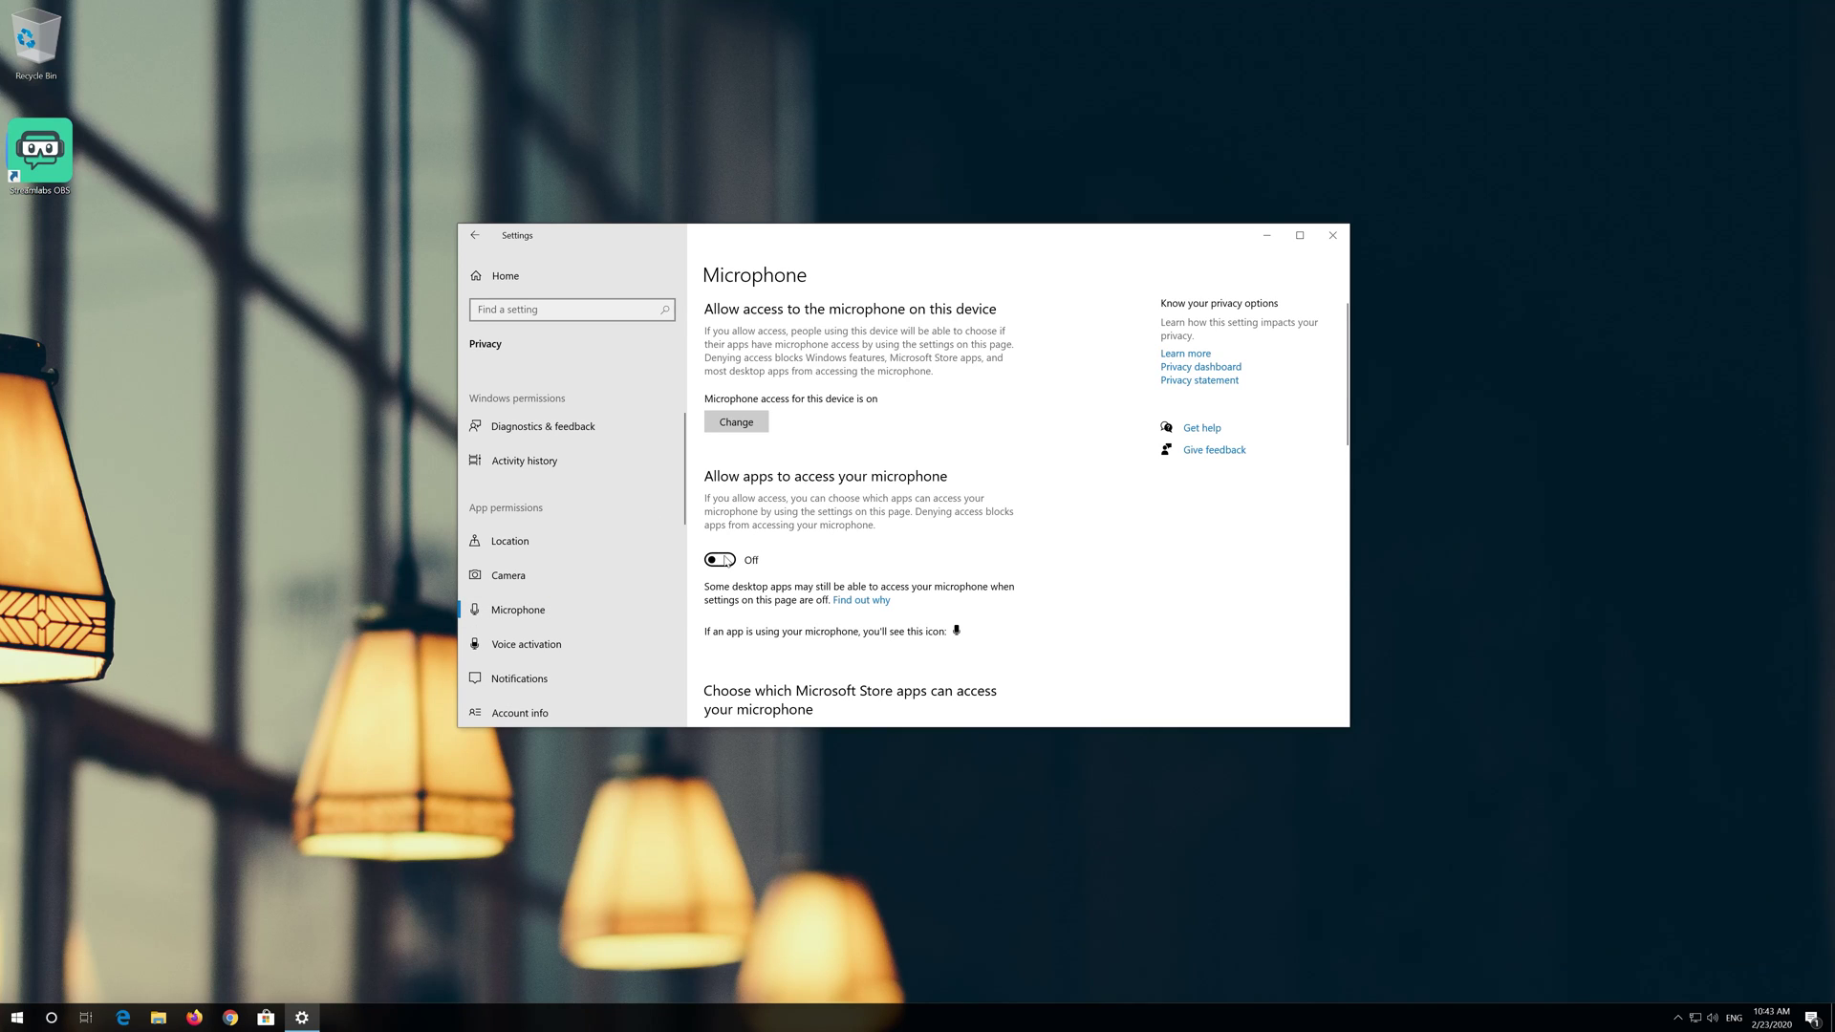
click(723, 560)
scroll(868, 514, down, 2)
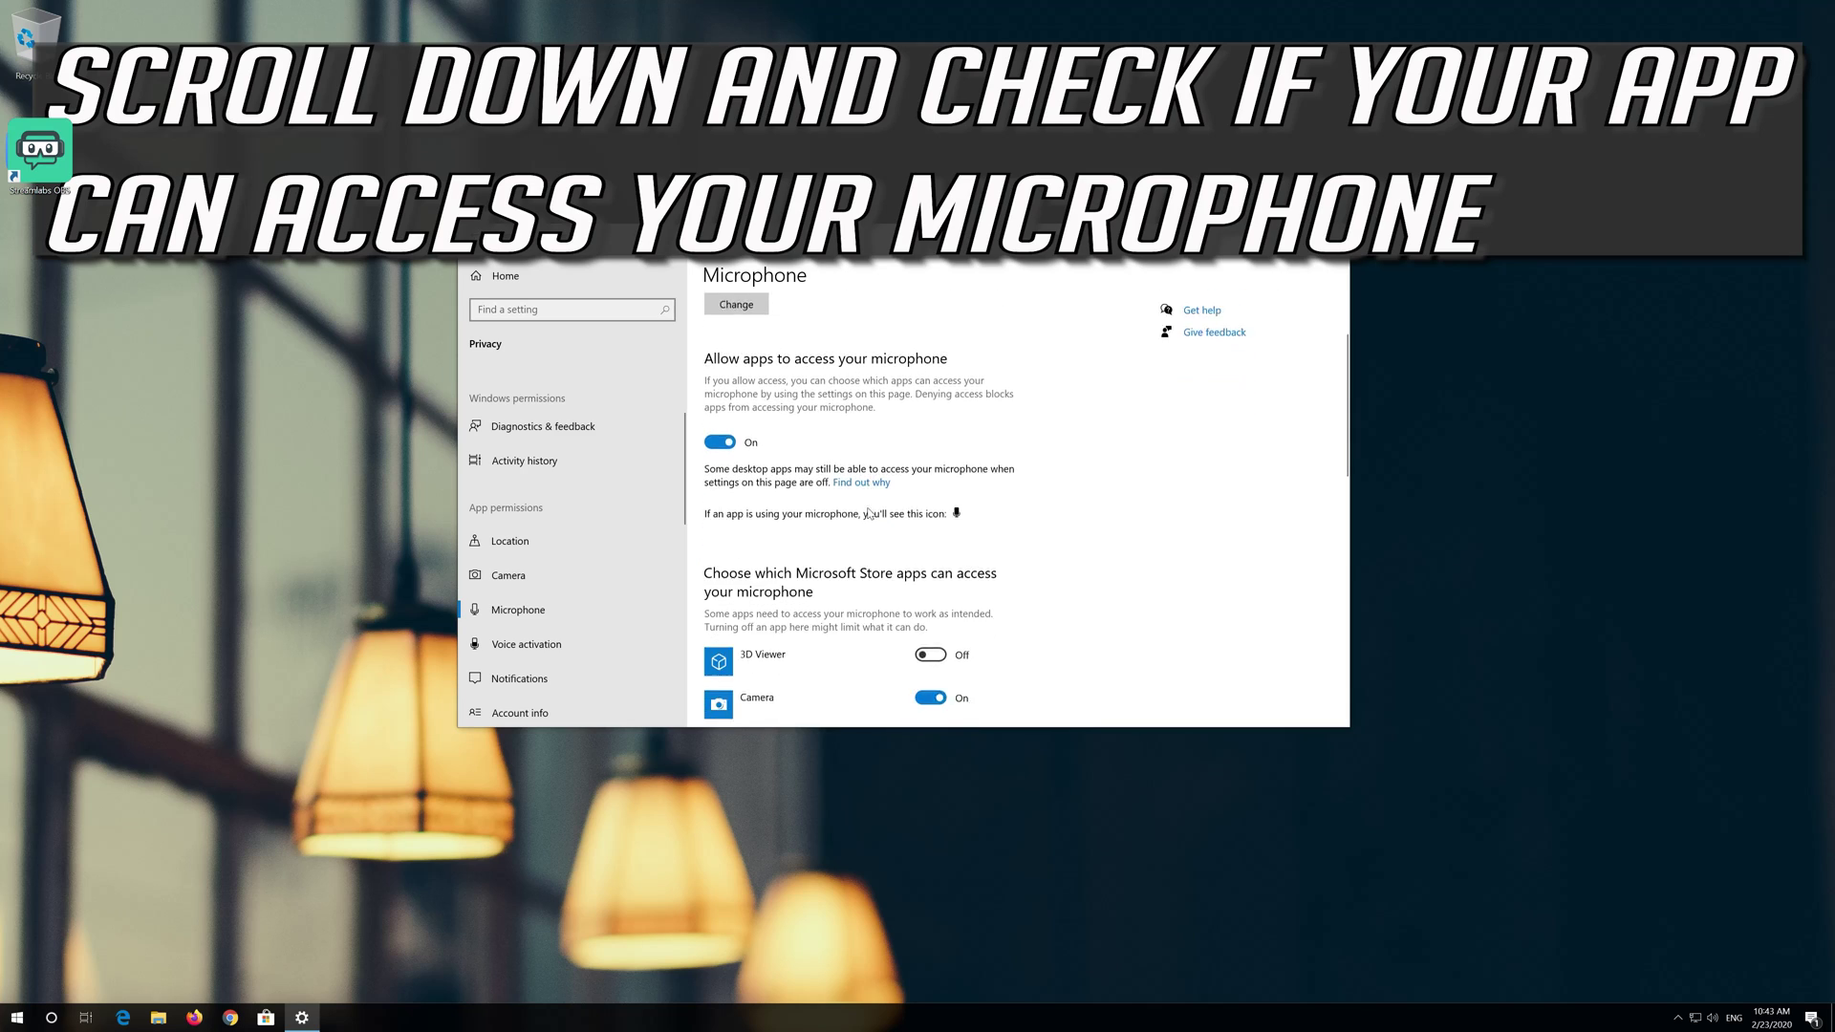
scroll(868, 513, down, 2)
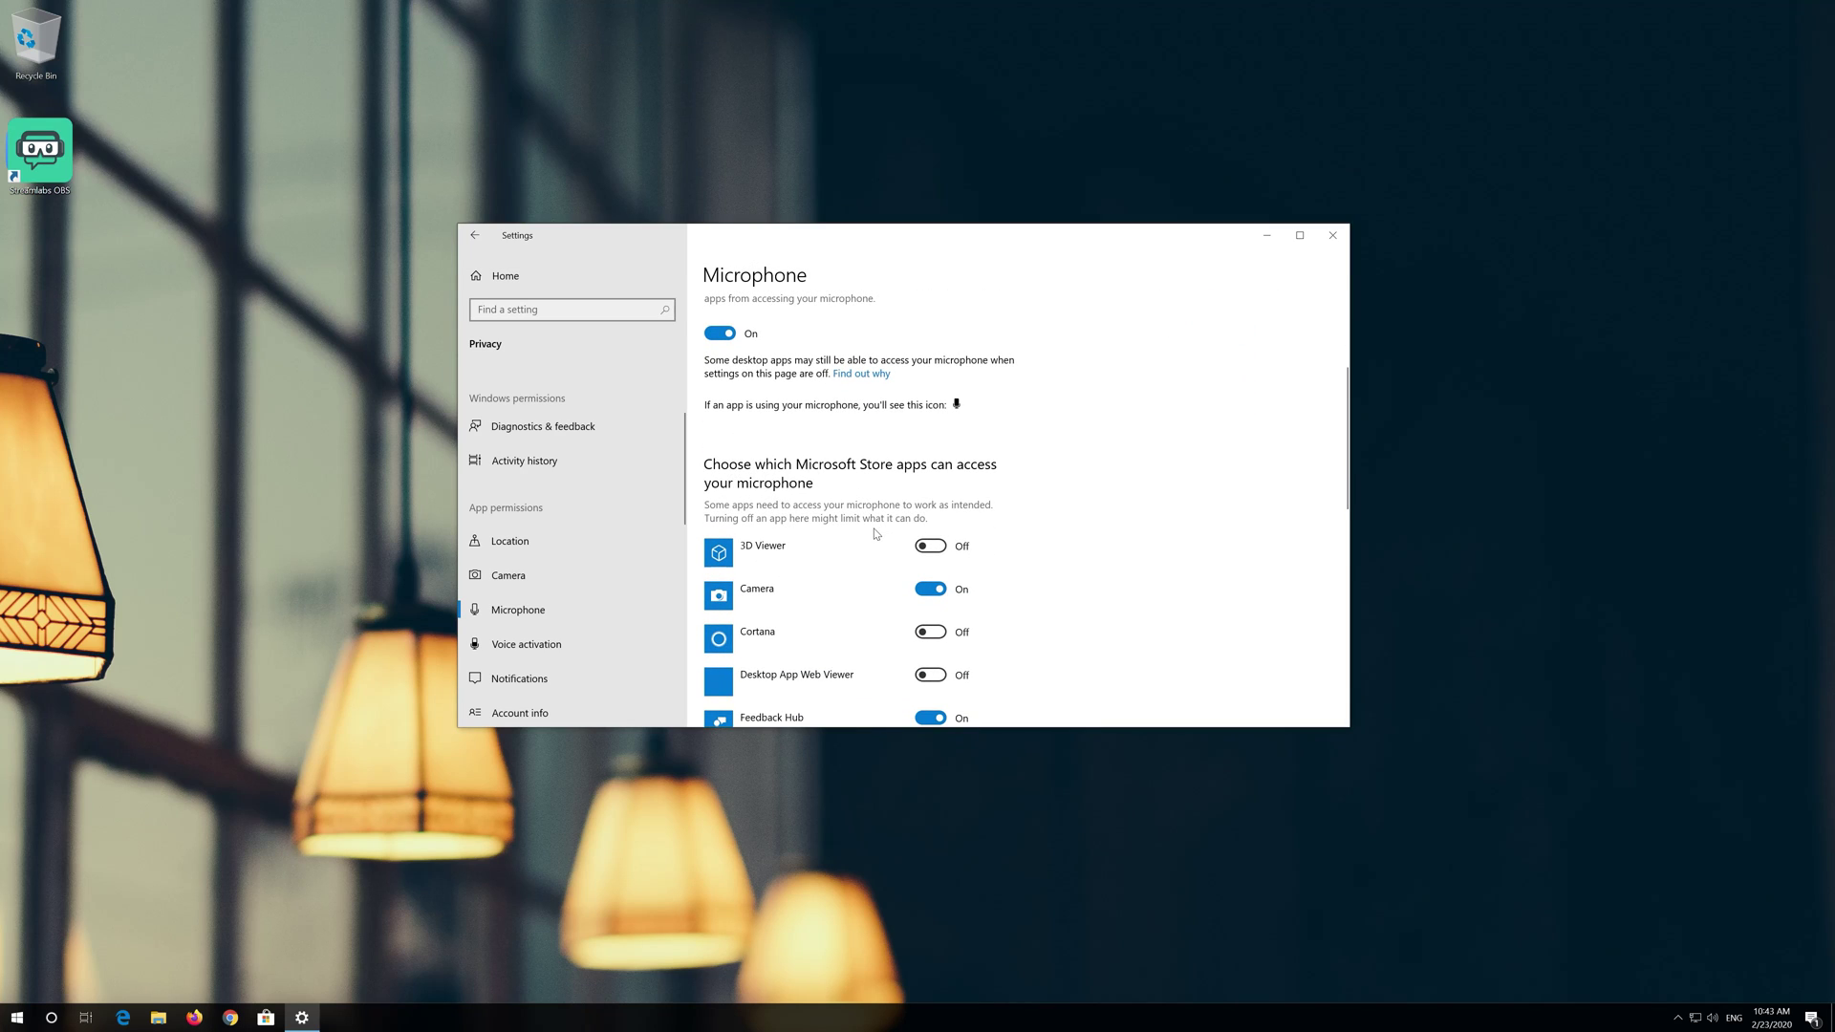
scroll(876, 532, down, 3)
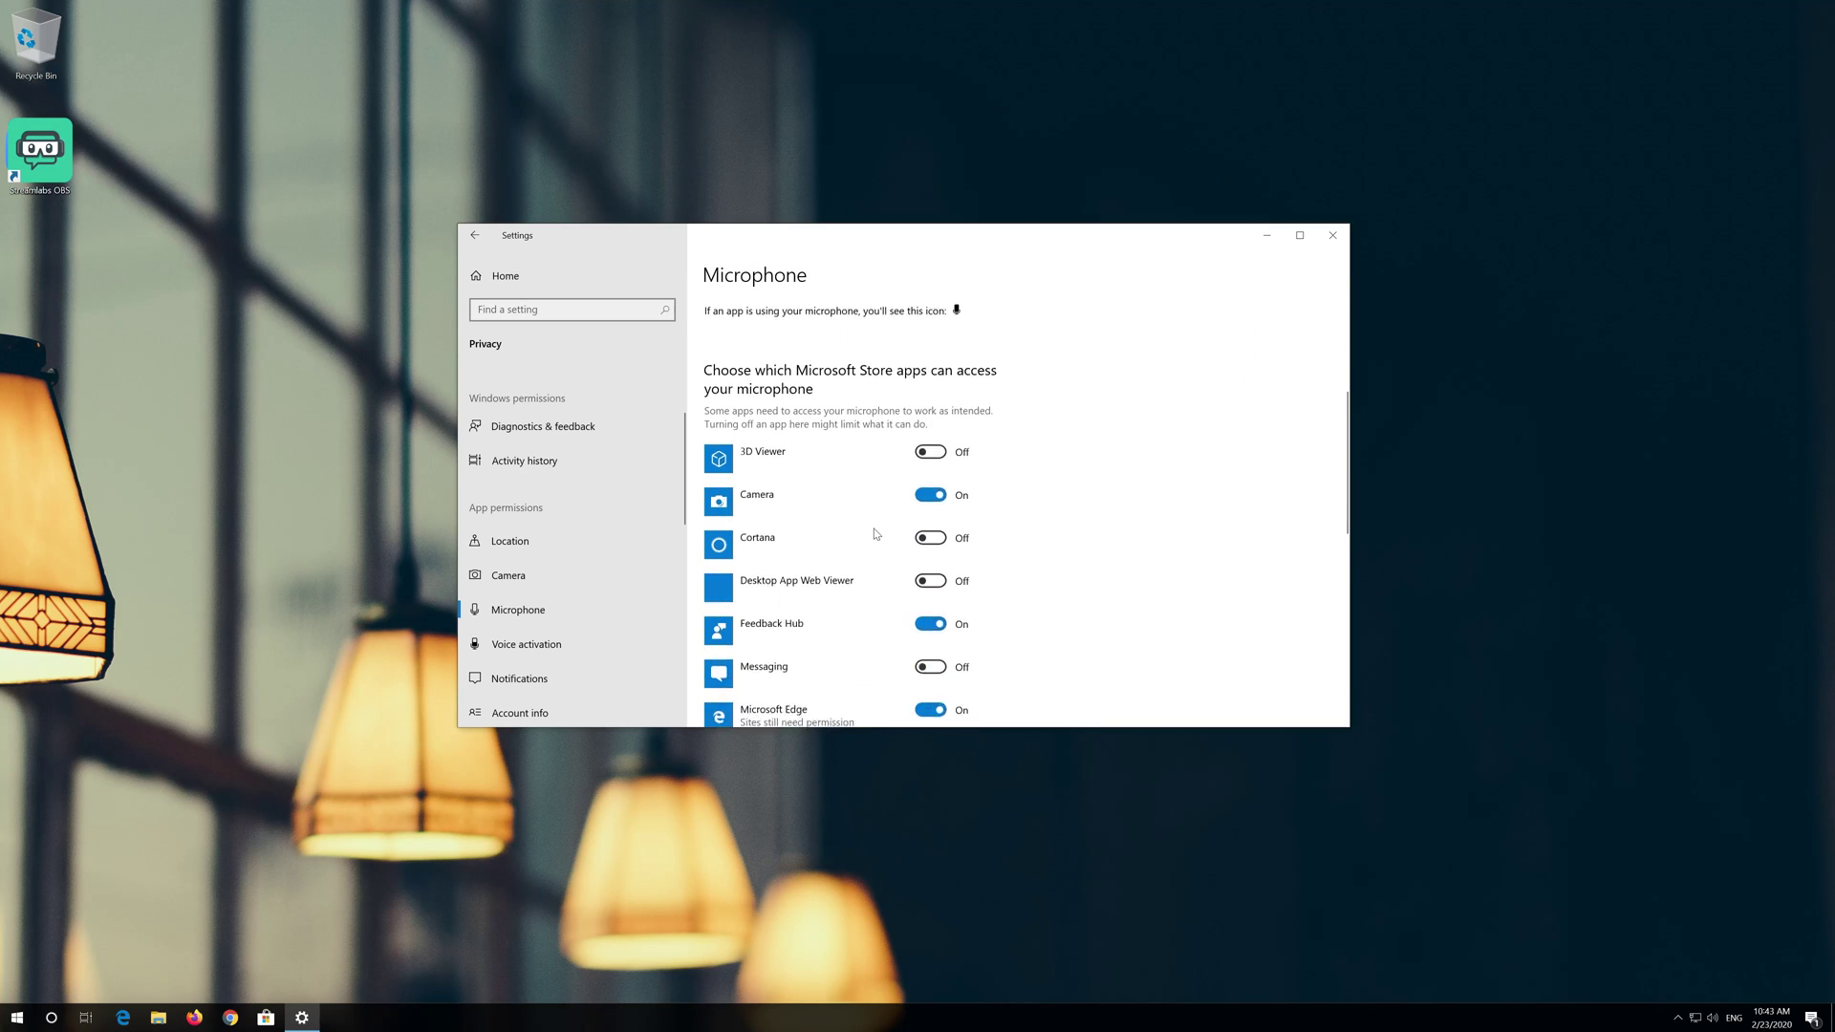
scroll(844, 473, down, 3)
scroll(842, 473, down, 1)
scroll(843, 473, down, 1)
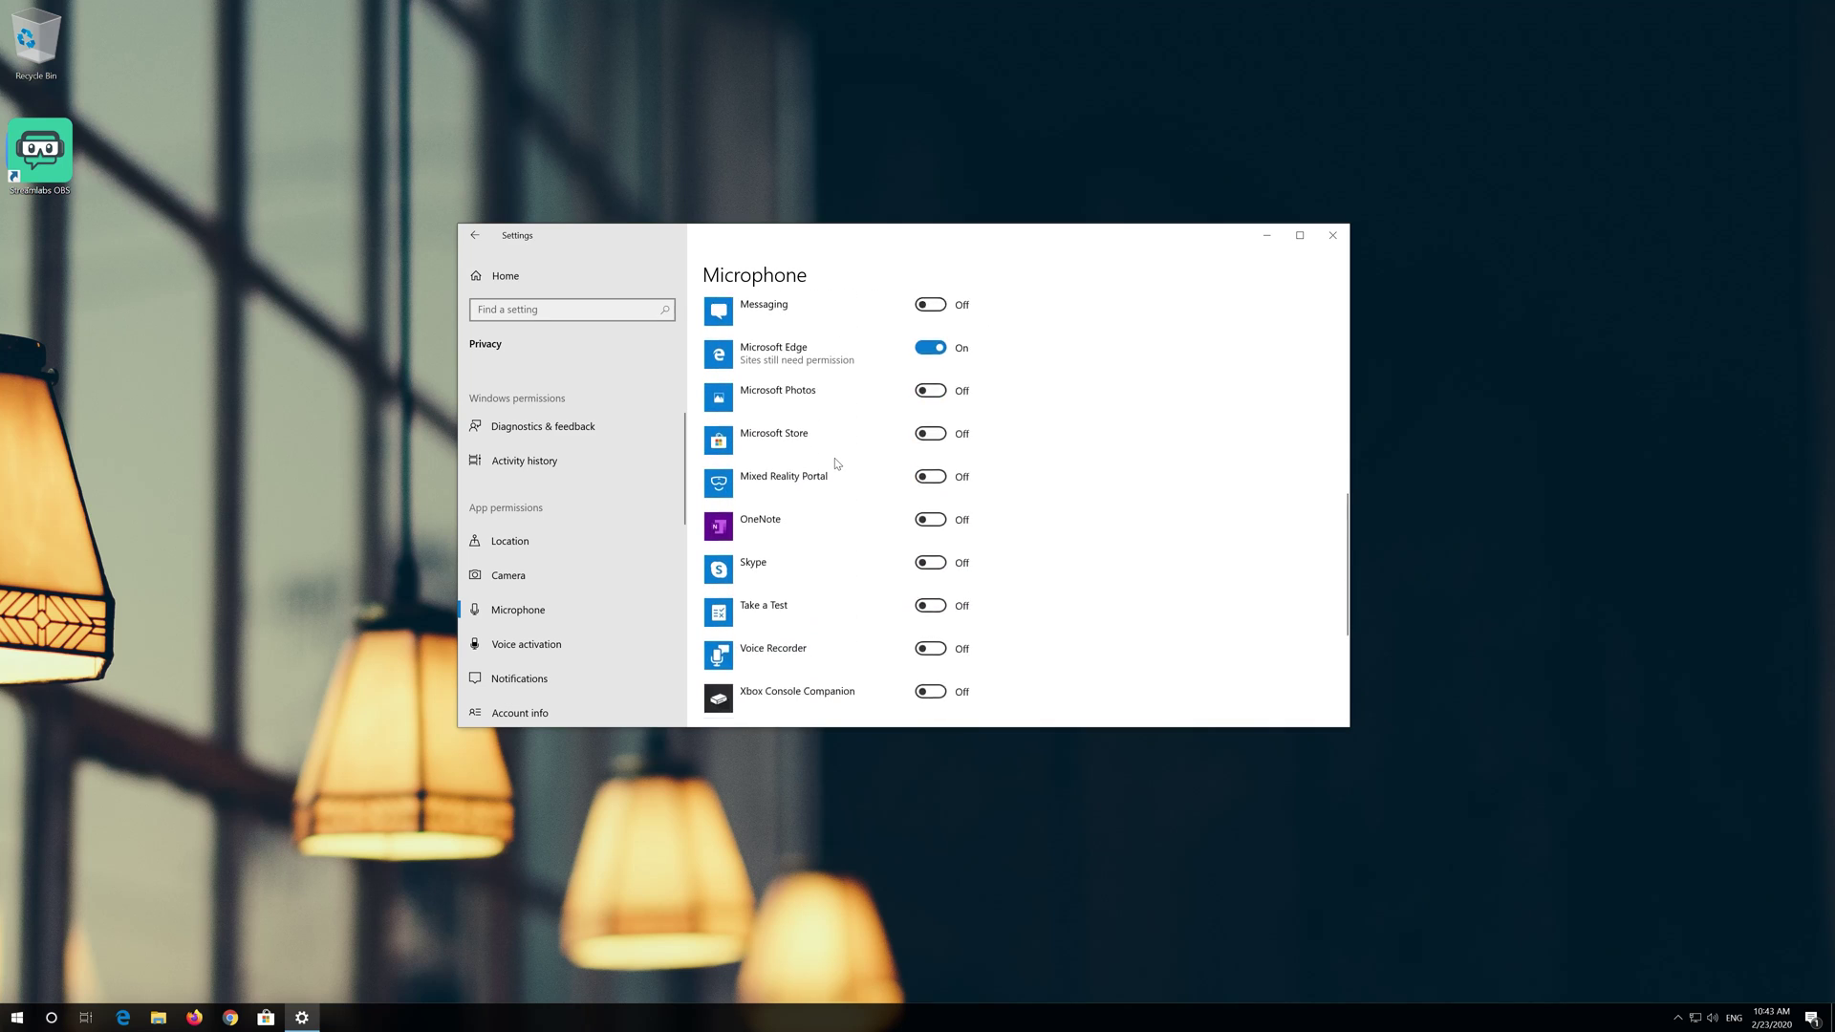
scroll(843, 473, down, 1)
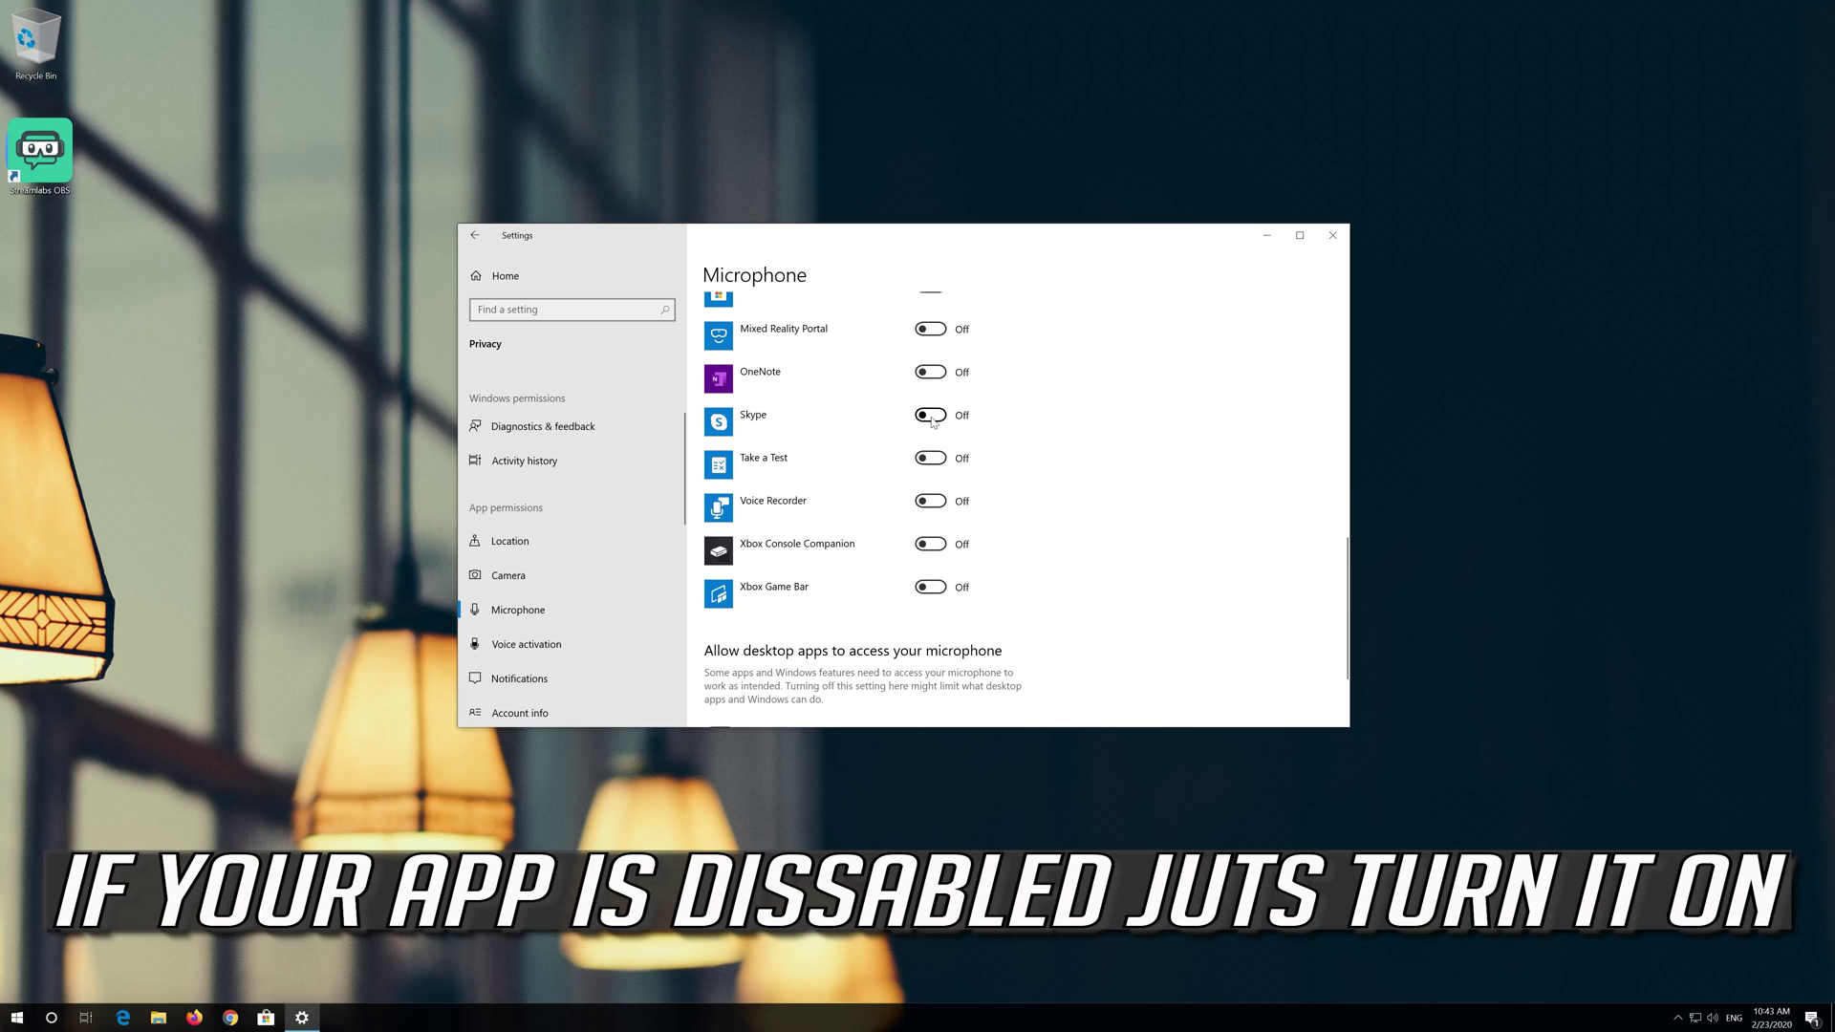
Step: Grant microphone access to Skype, Voice Recorder and desktop apps
click(932, 417)
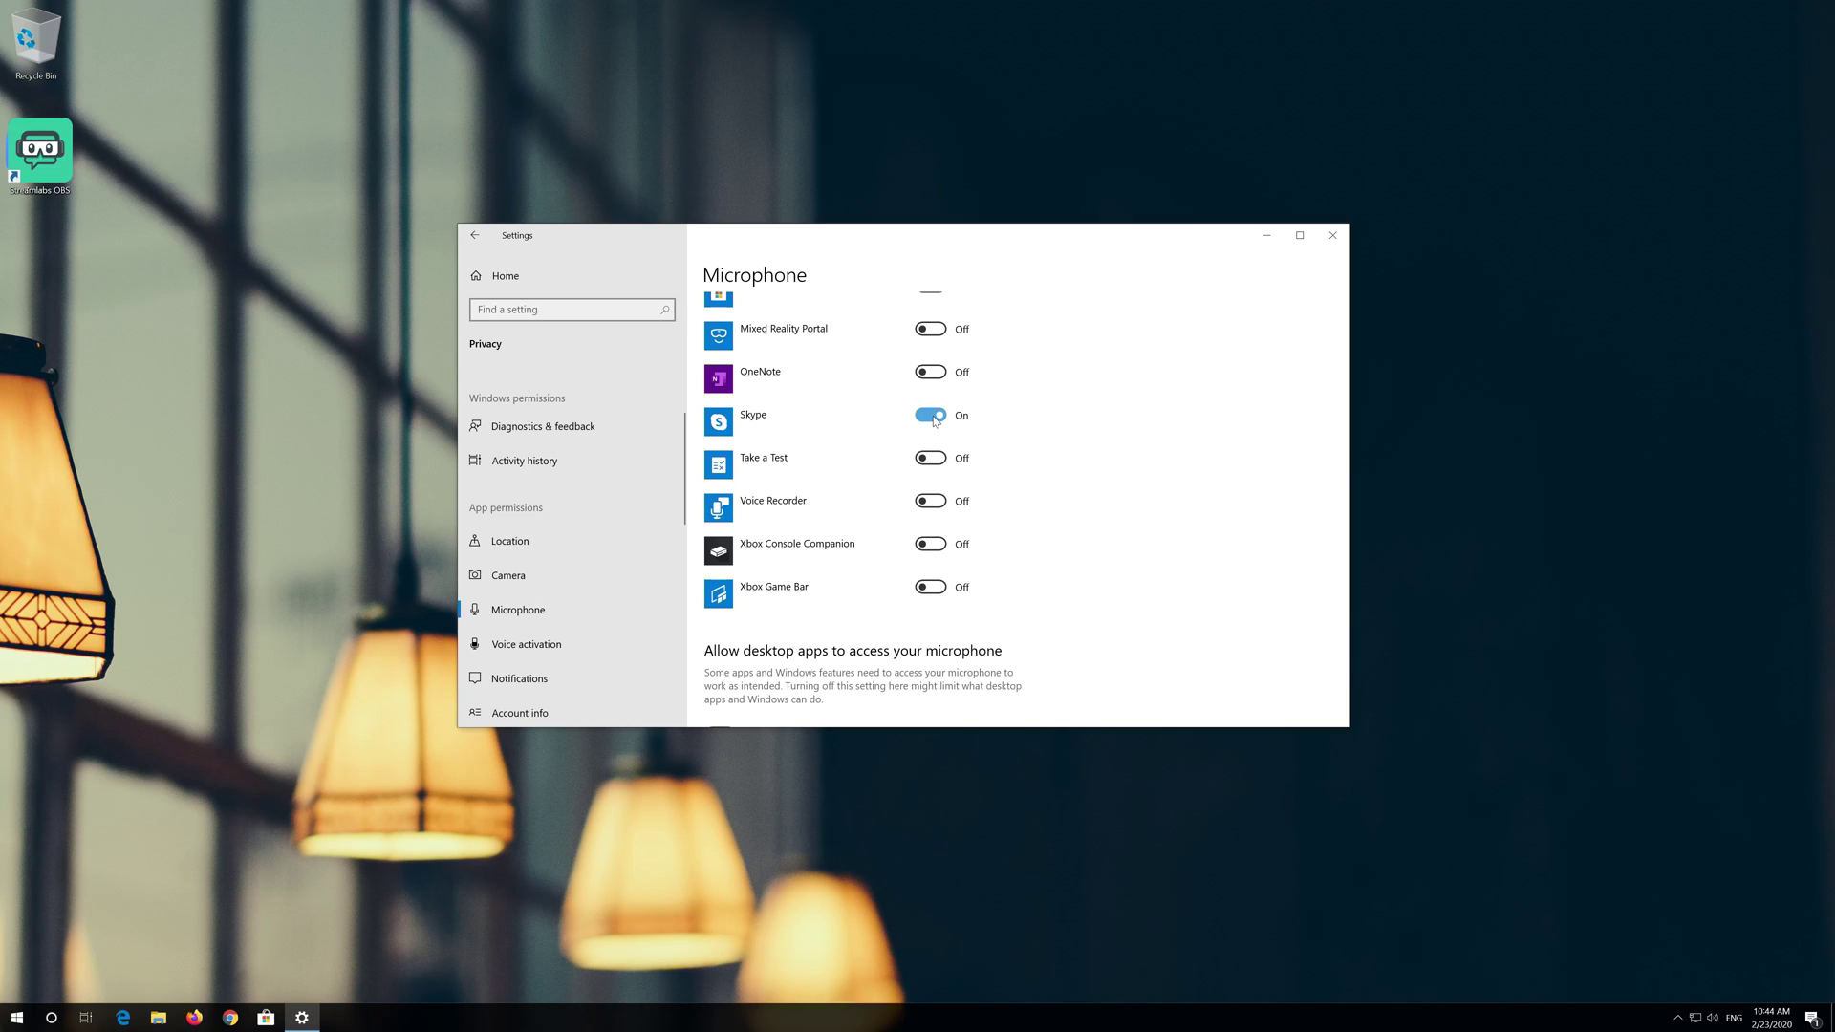
click(944, 504)
scroll(999, 500, down, 2)
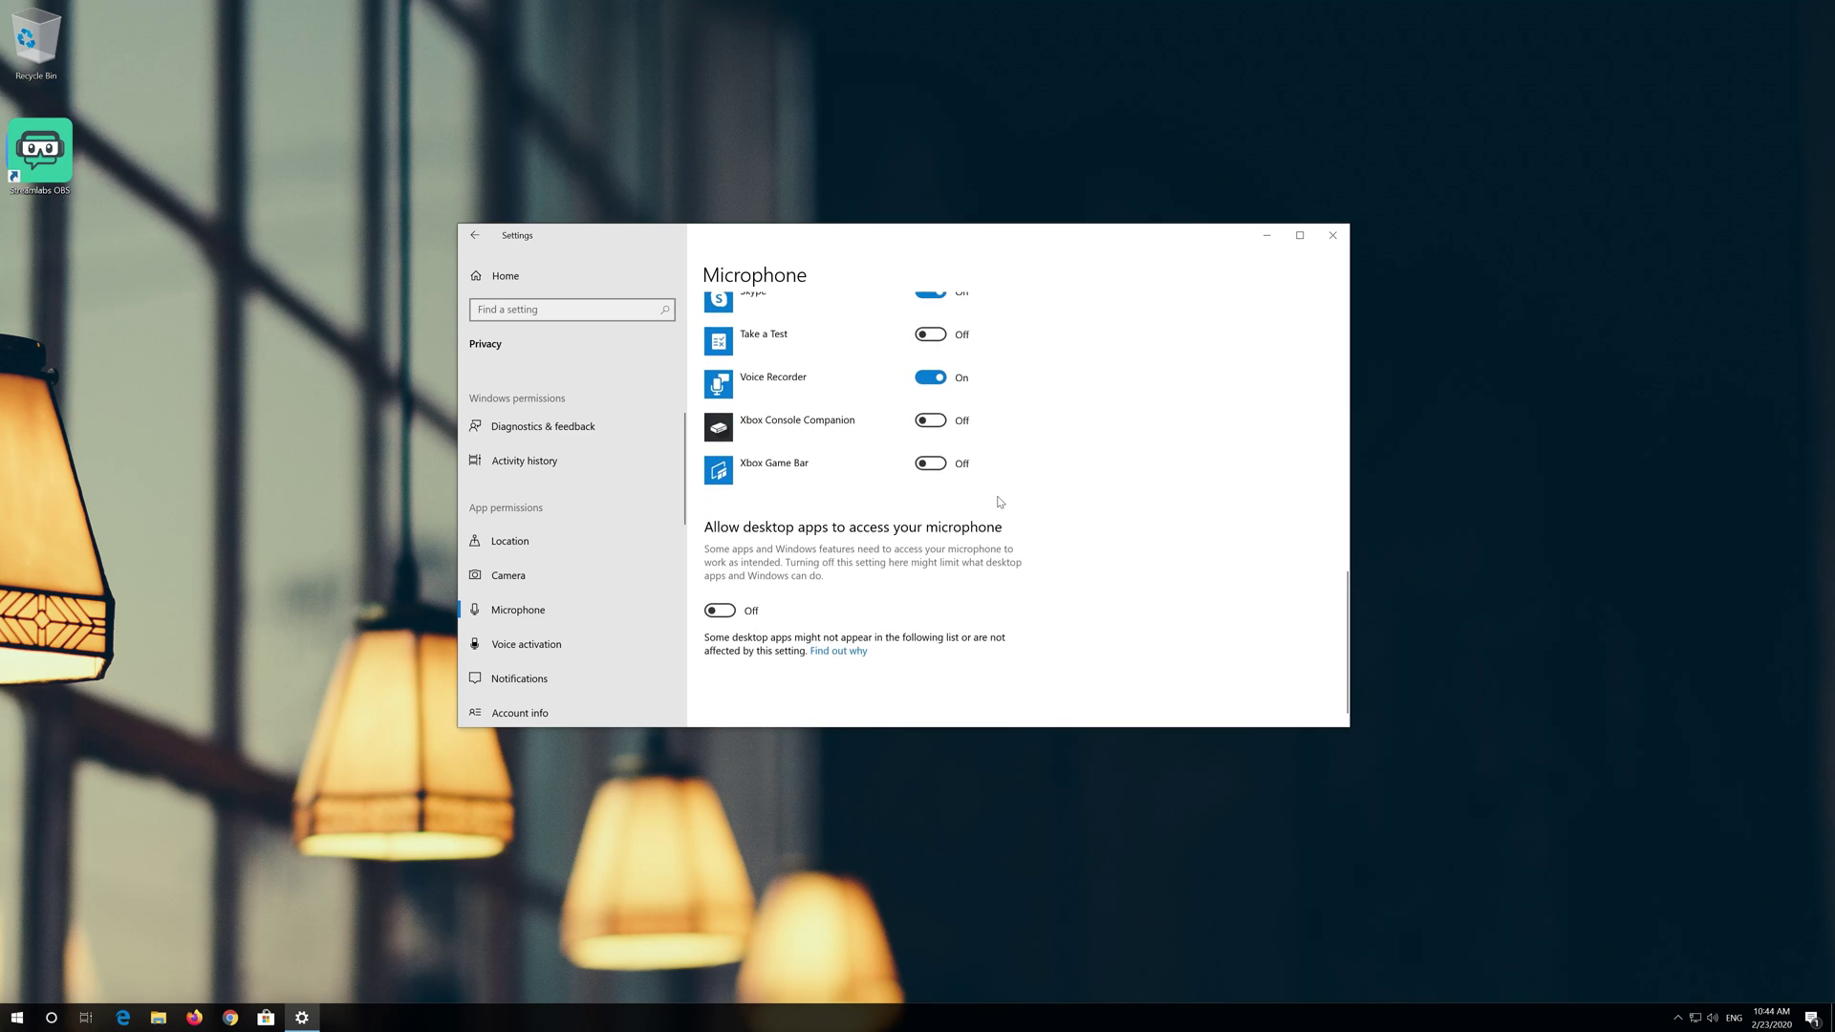
scroll(1000, 501, up, 1)
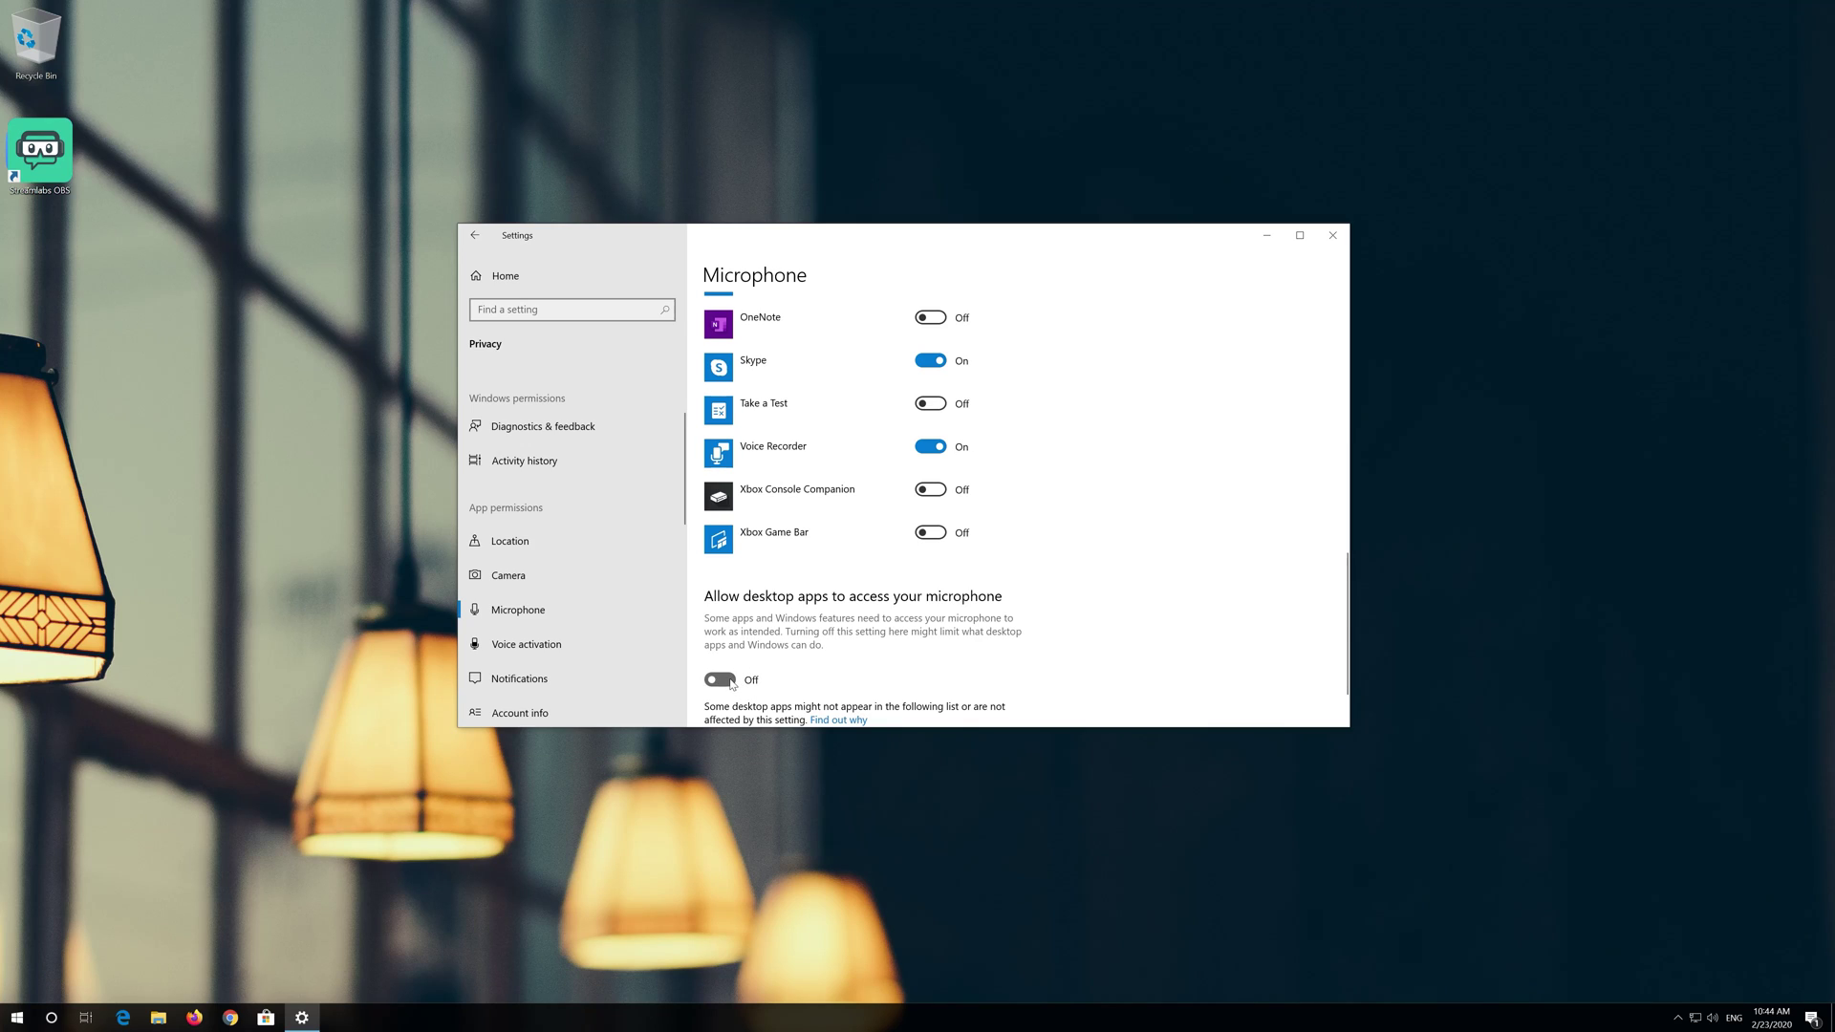
click(720, 679)
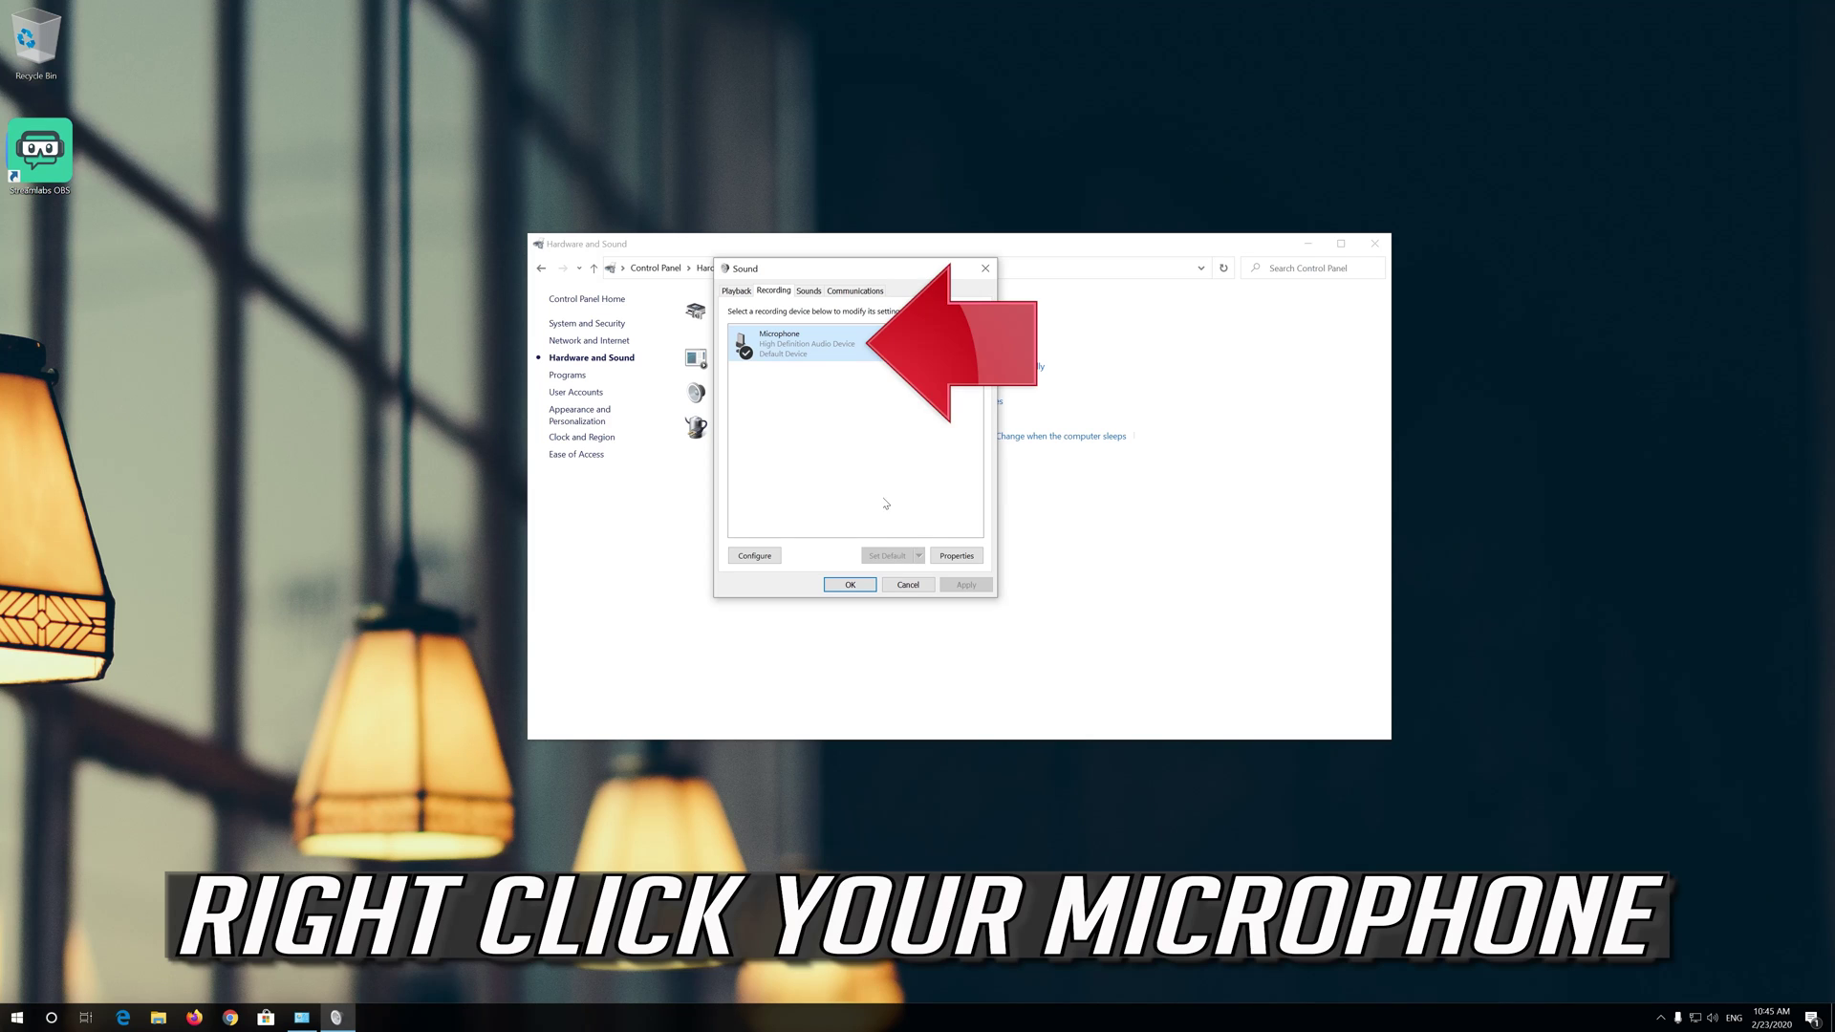
Step: Set the Microphone level to 76 in its Properties and confirm both dialogs with OK
right_click(815, 347)
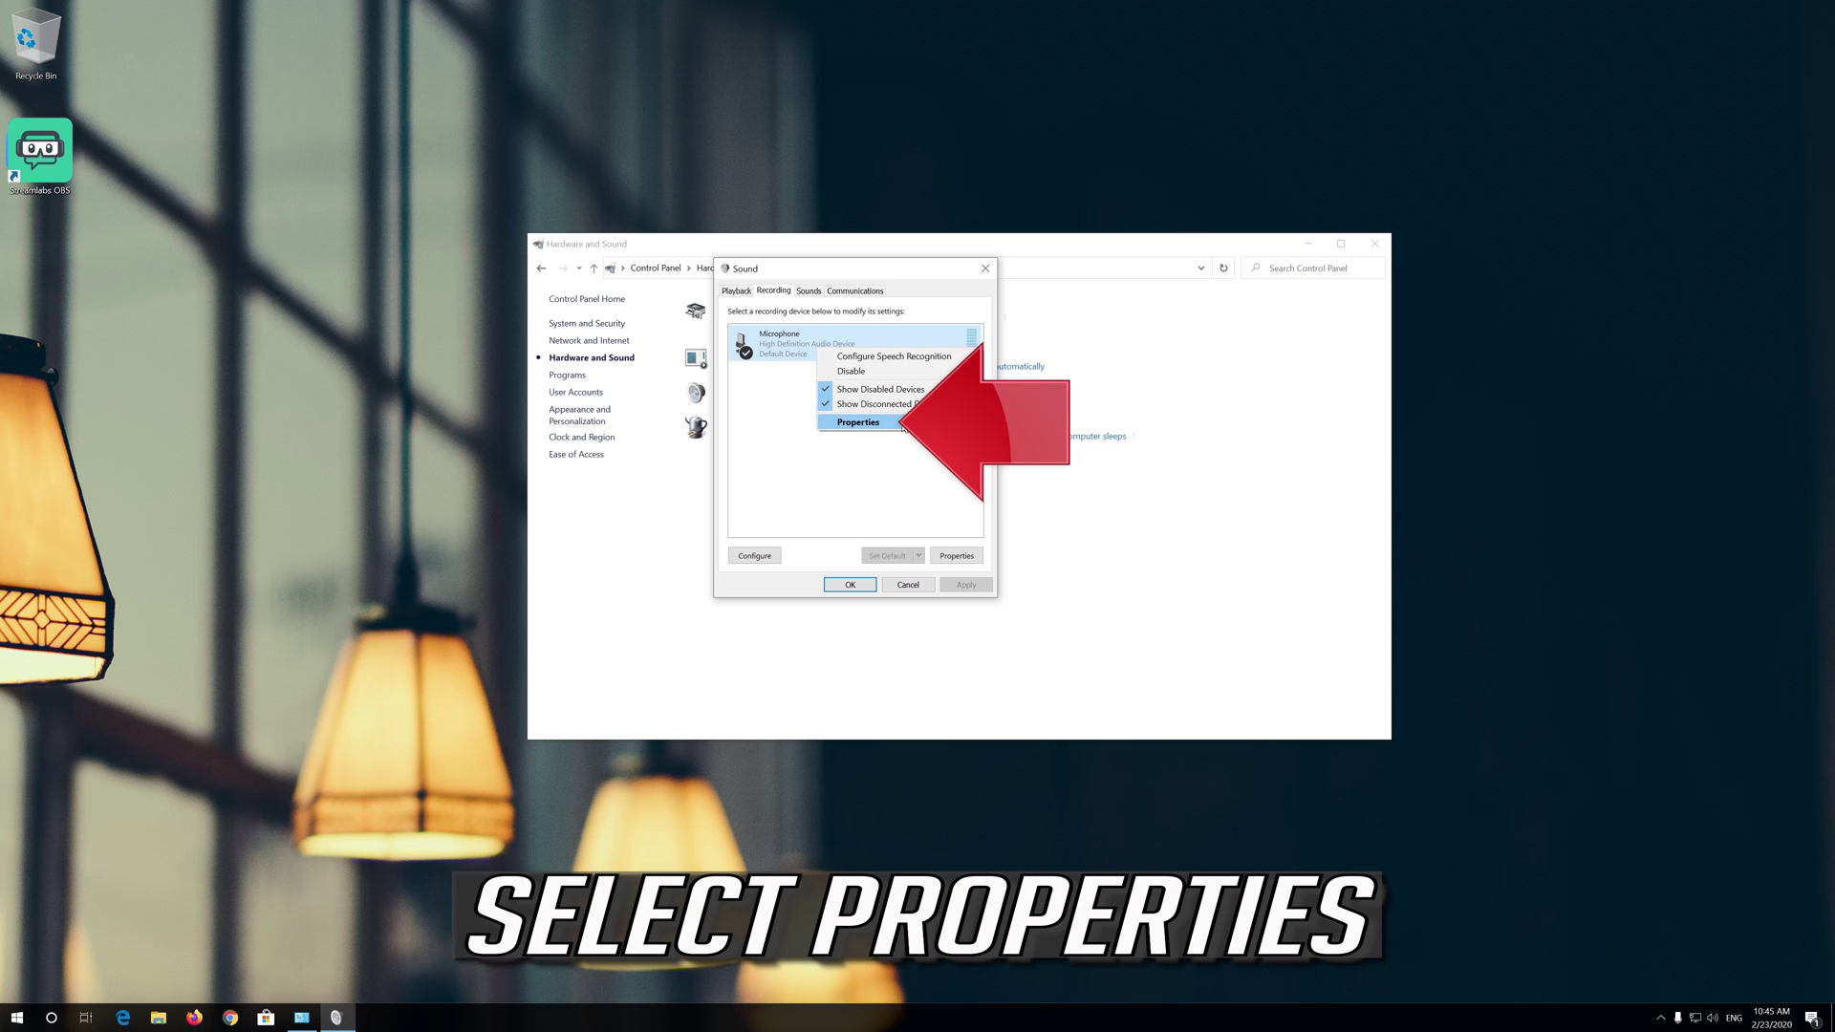
click(905, 424)
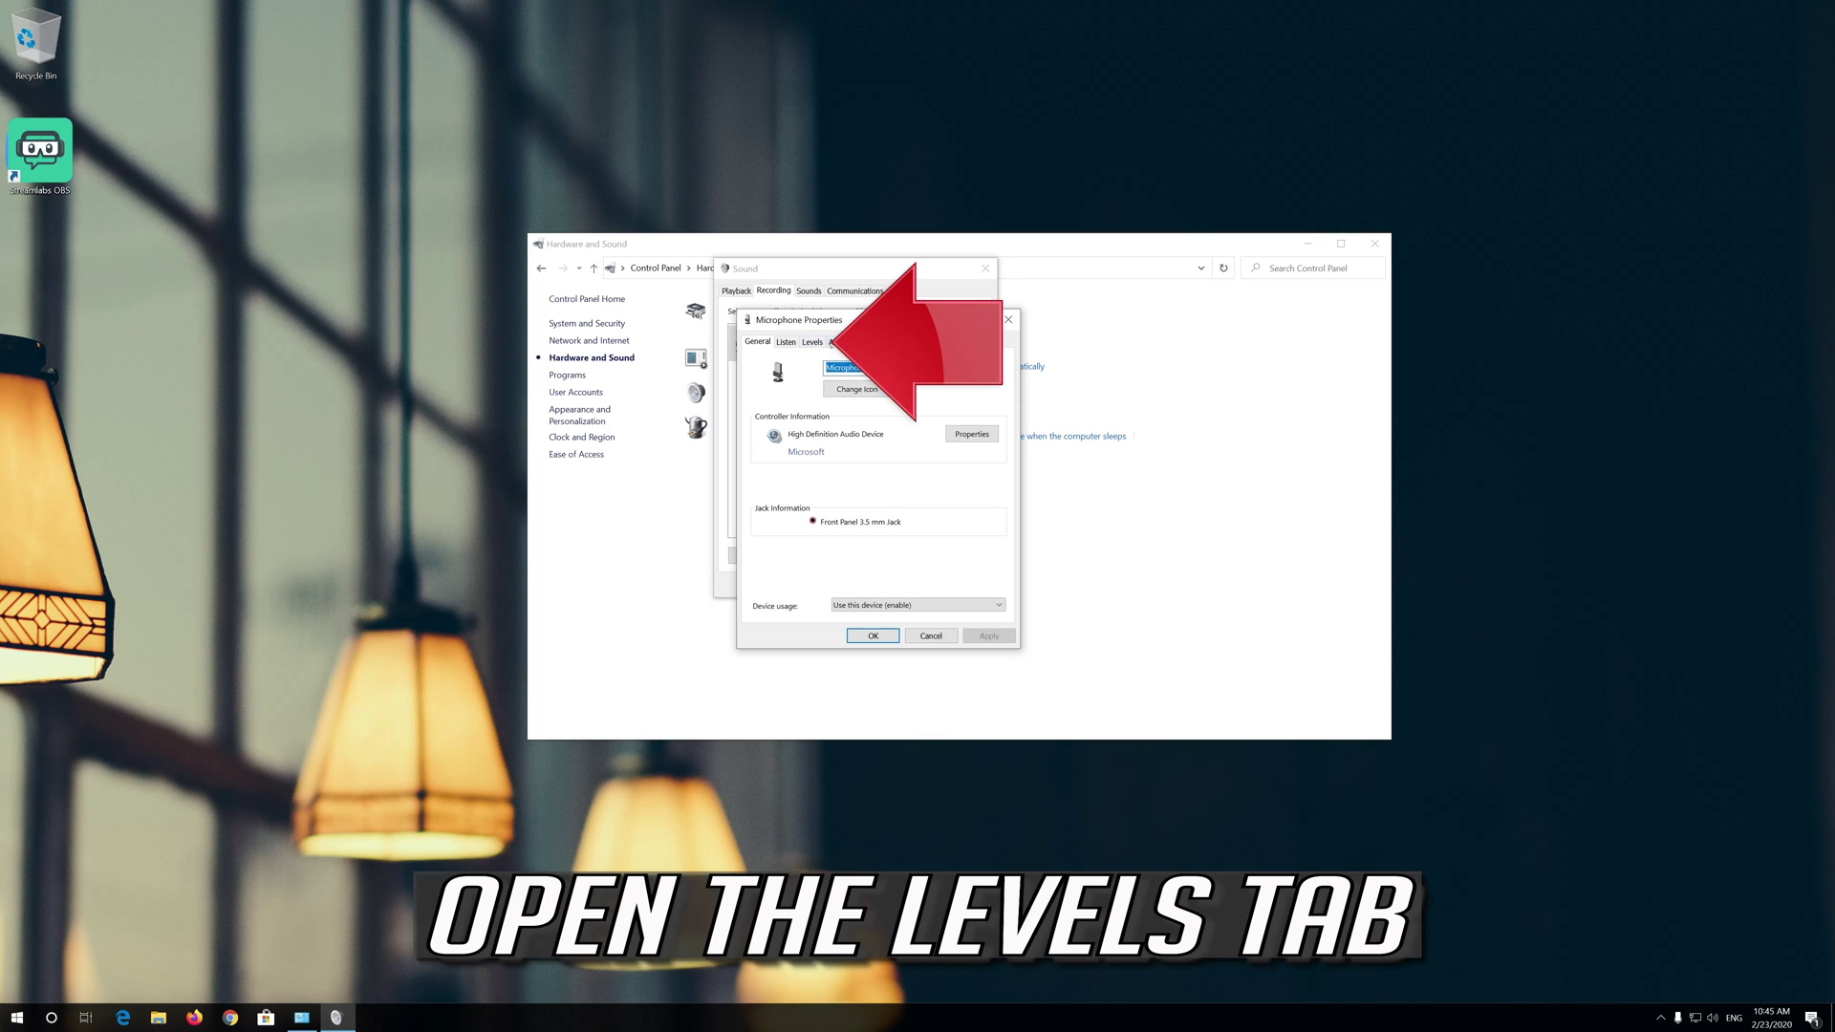
click(811, 344)
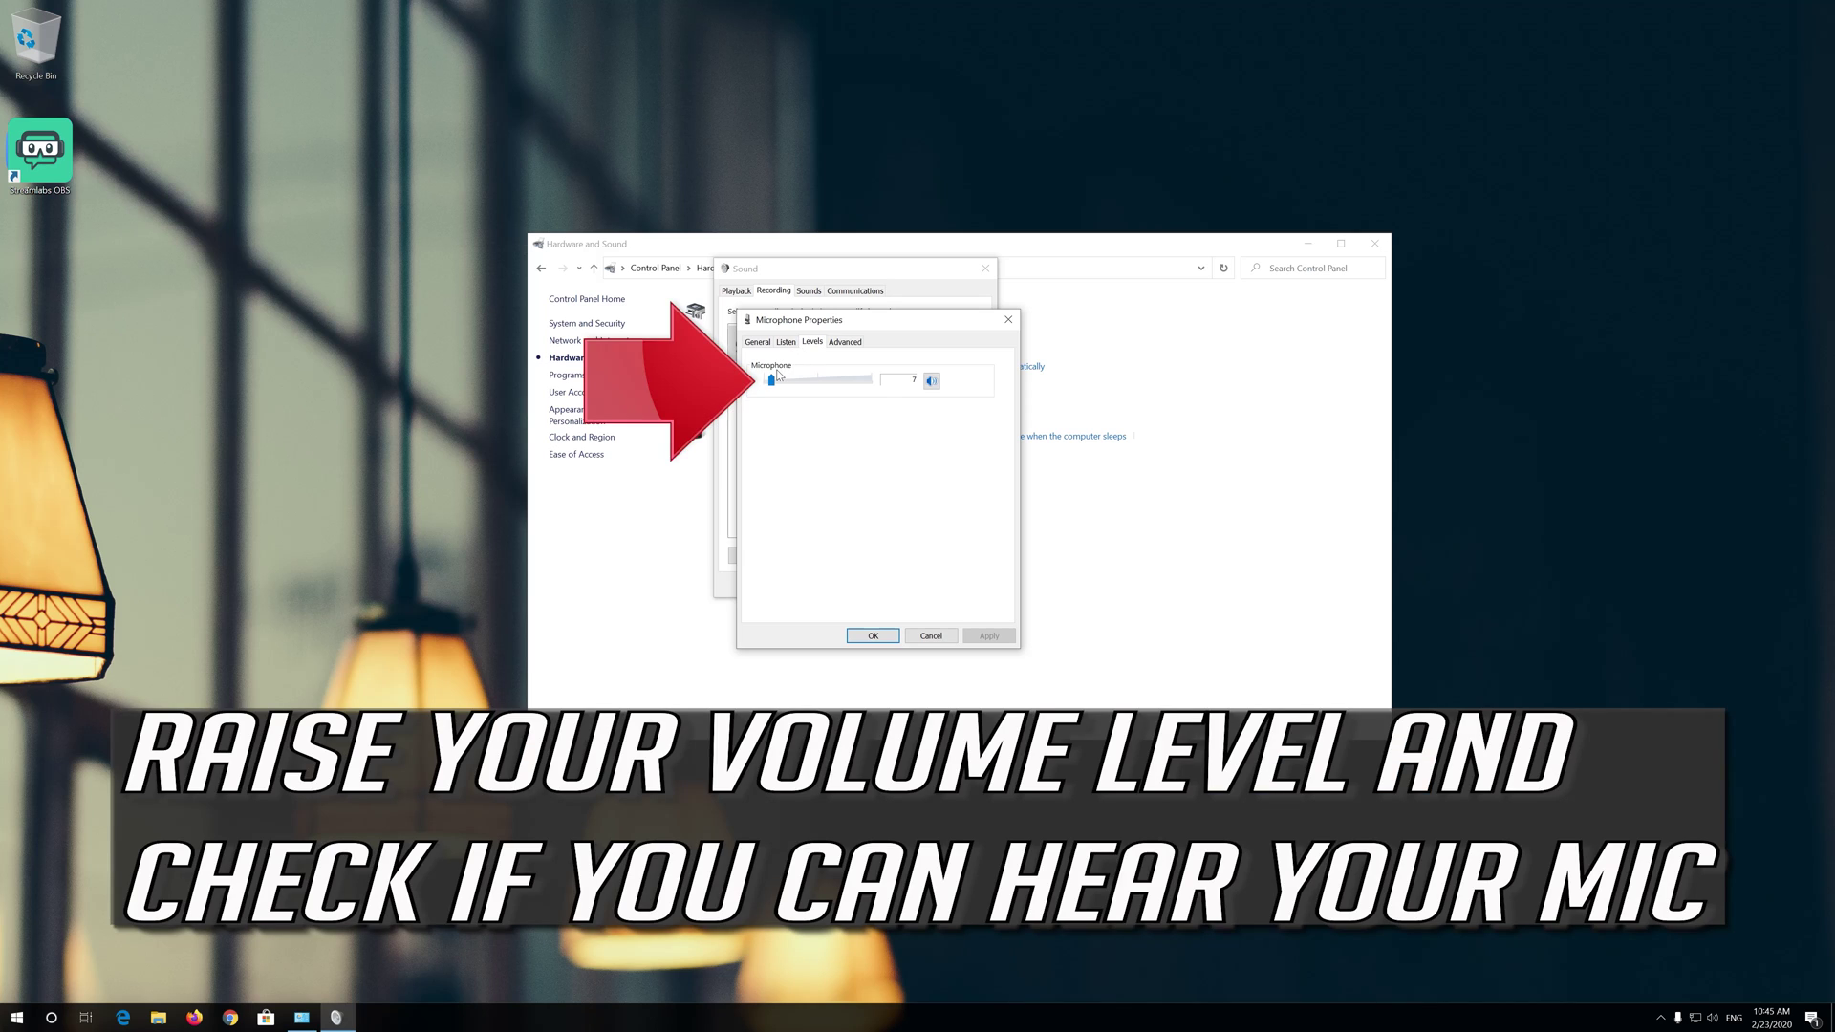
drag(774, 387, 850, 387)
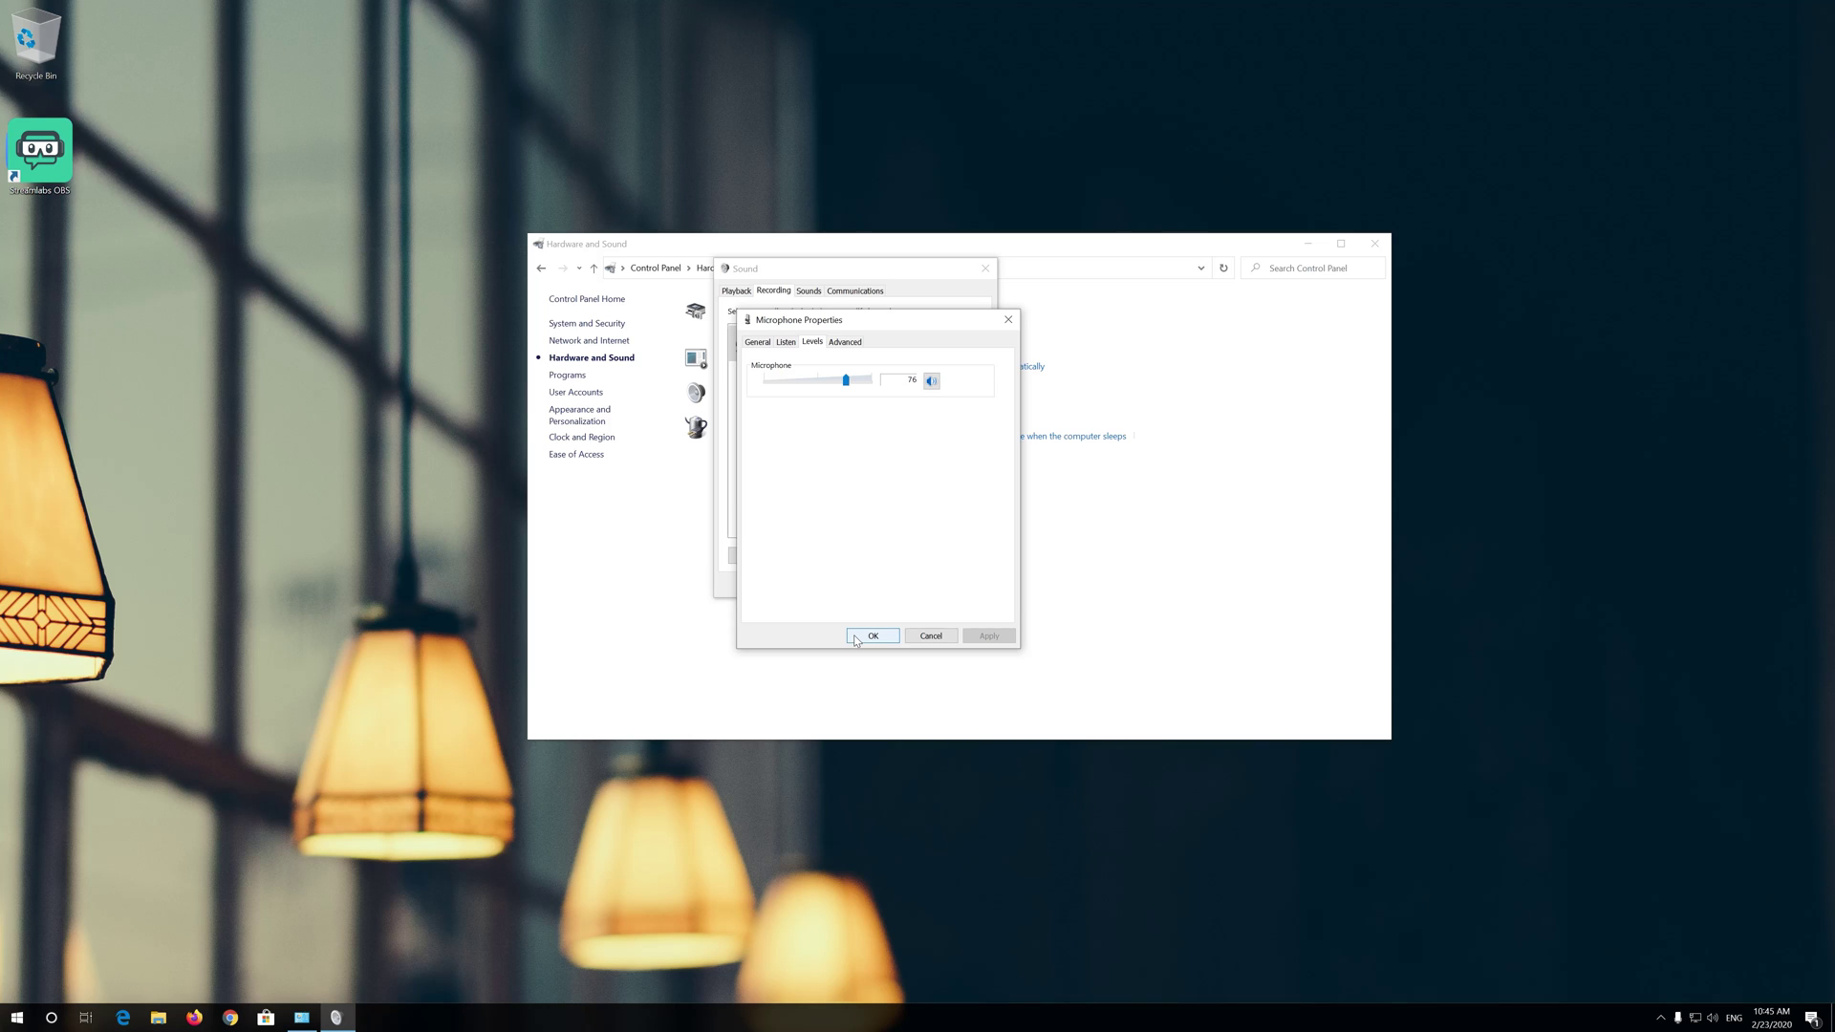
click(872, 636)
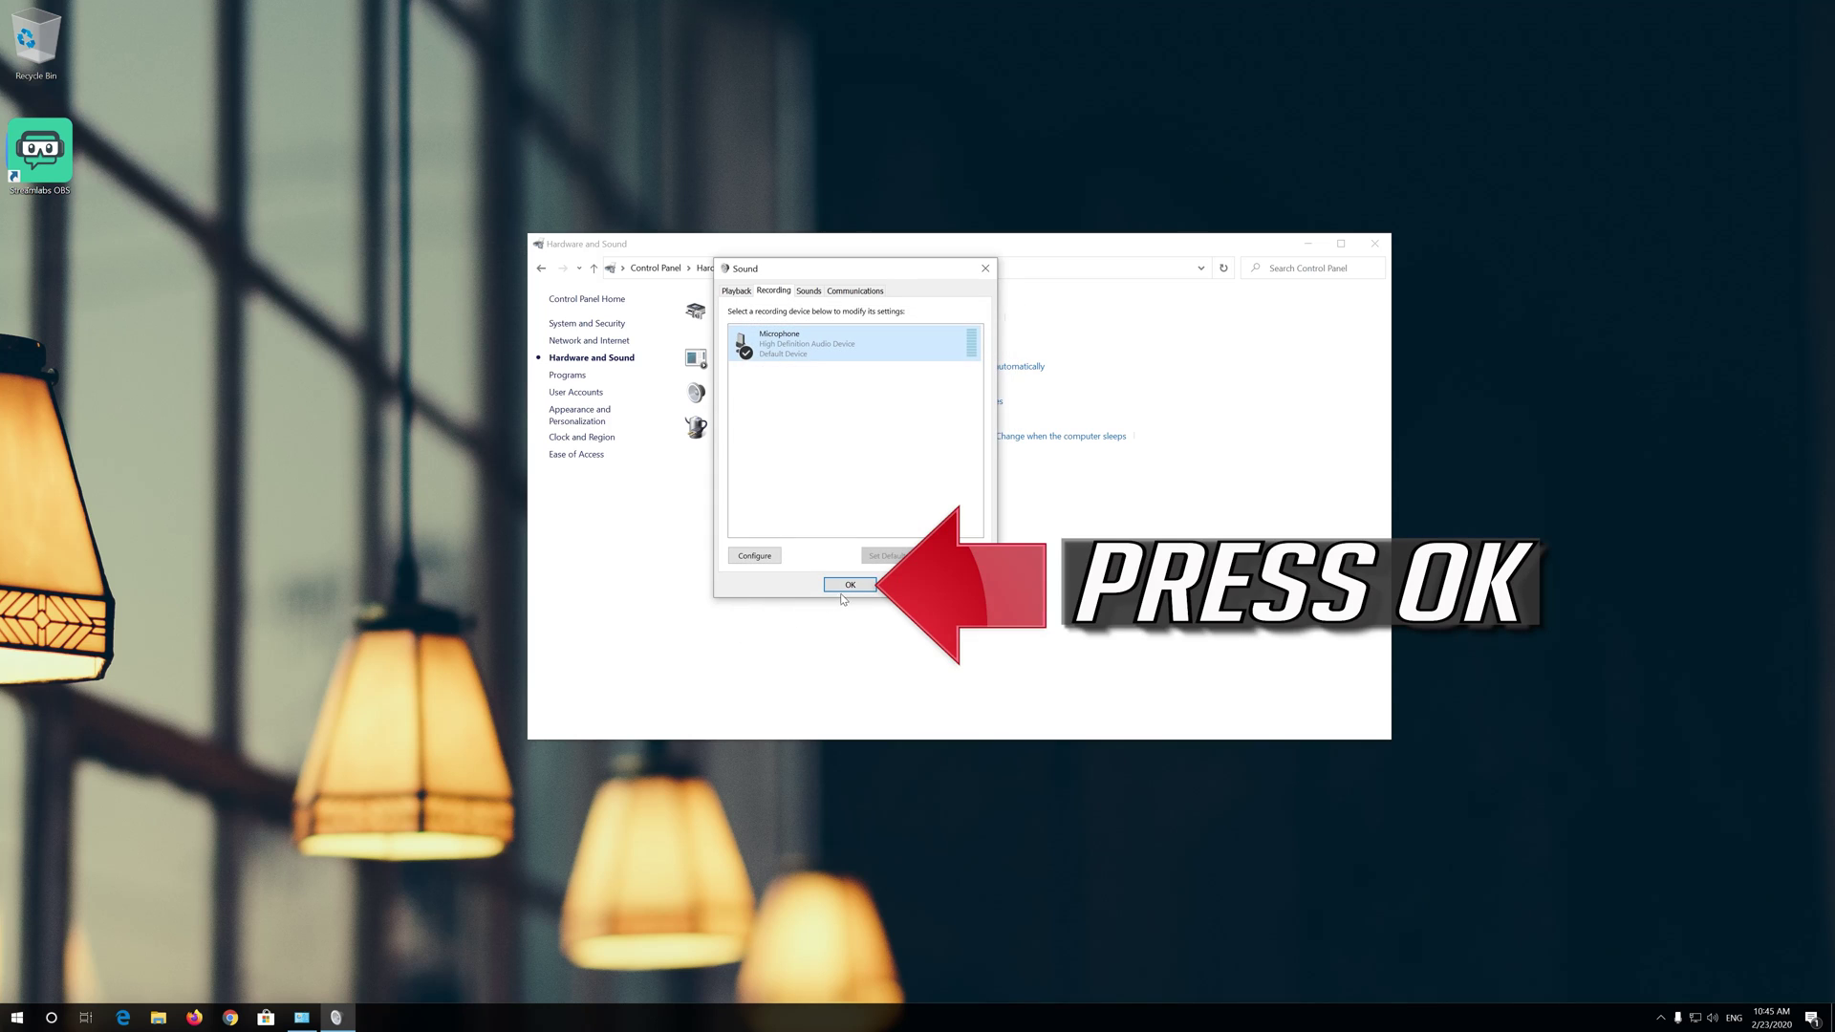
click(844, 589)
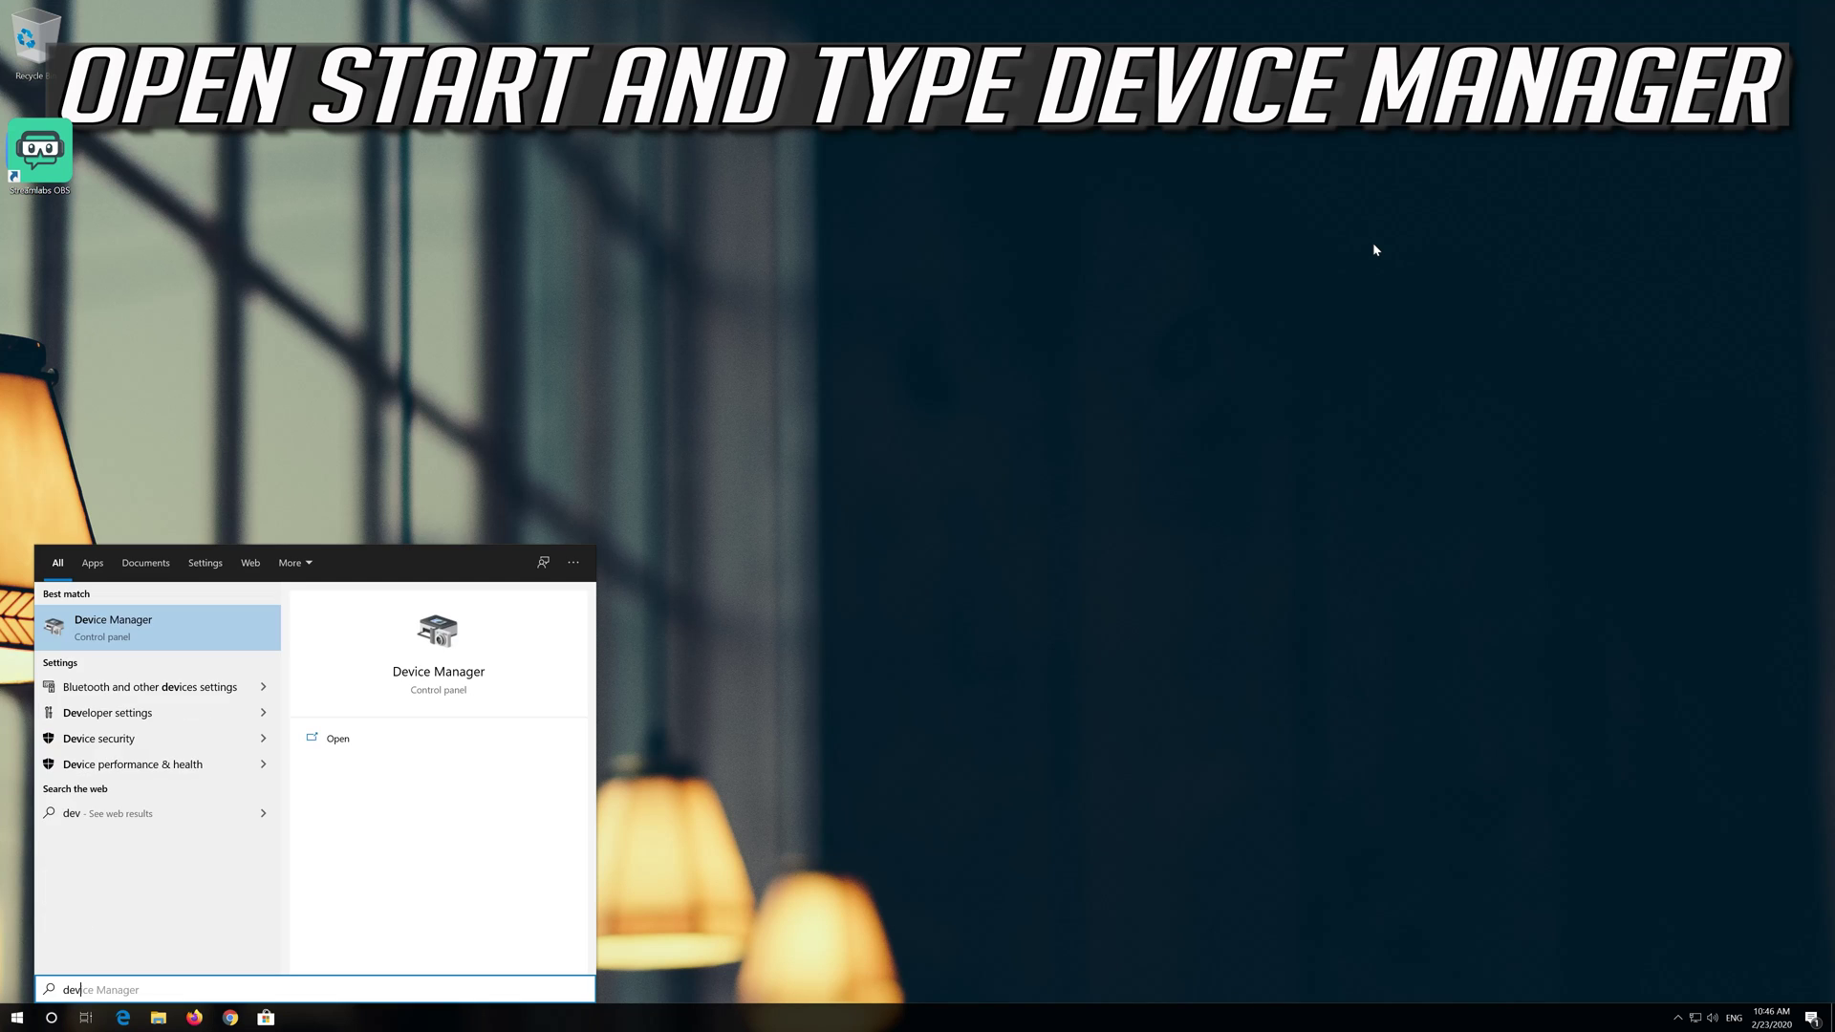
text(ice manager)
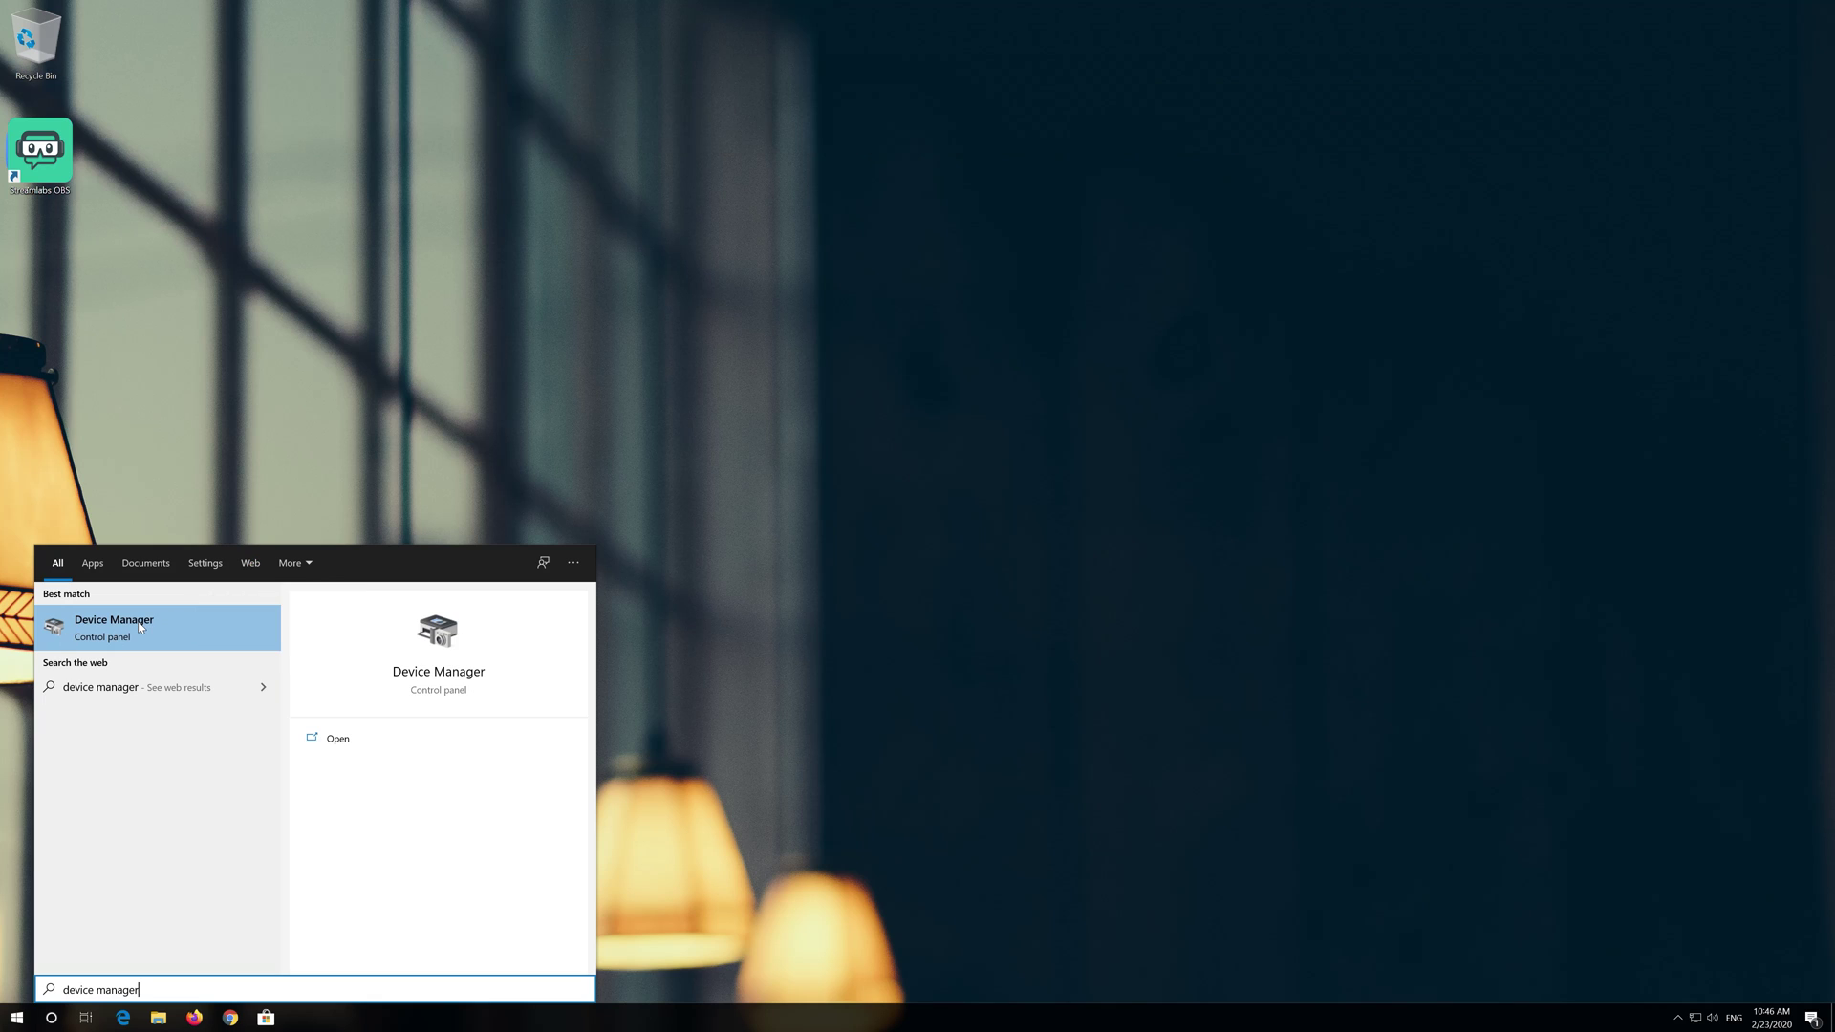
Step: Open Device Manager, expand Audio inputs and outputs, and select the Microphone
click(139, 627)
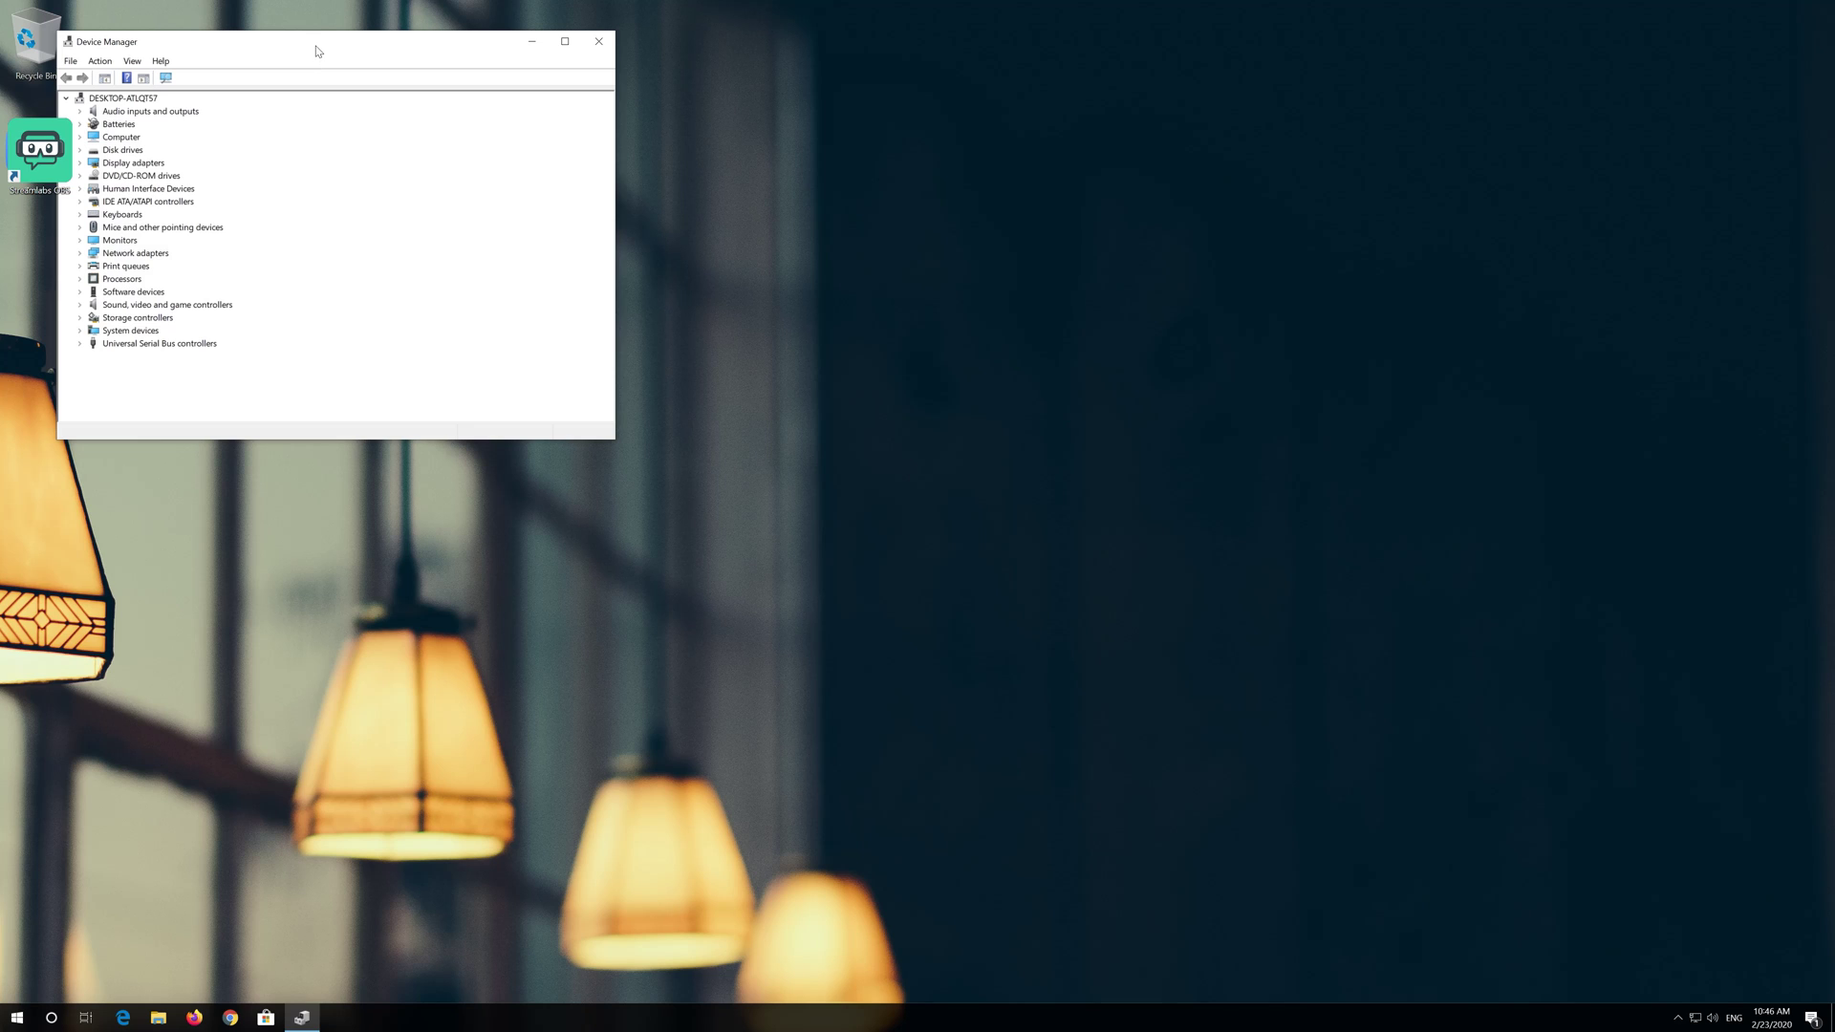
drag(316, 50, 863, 275)
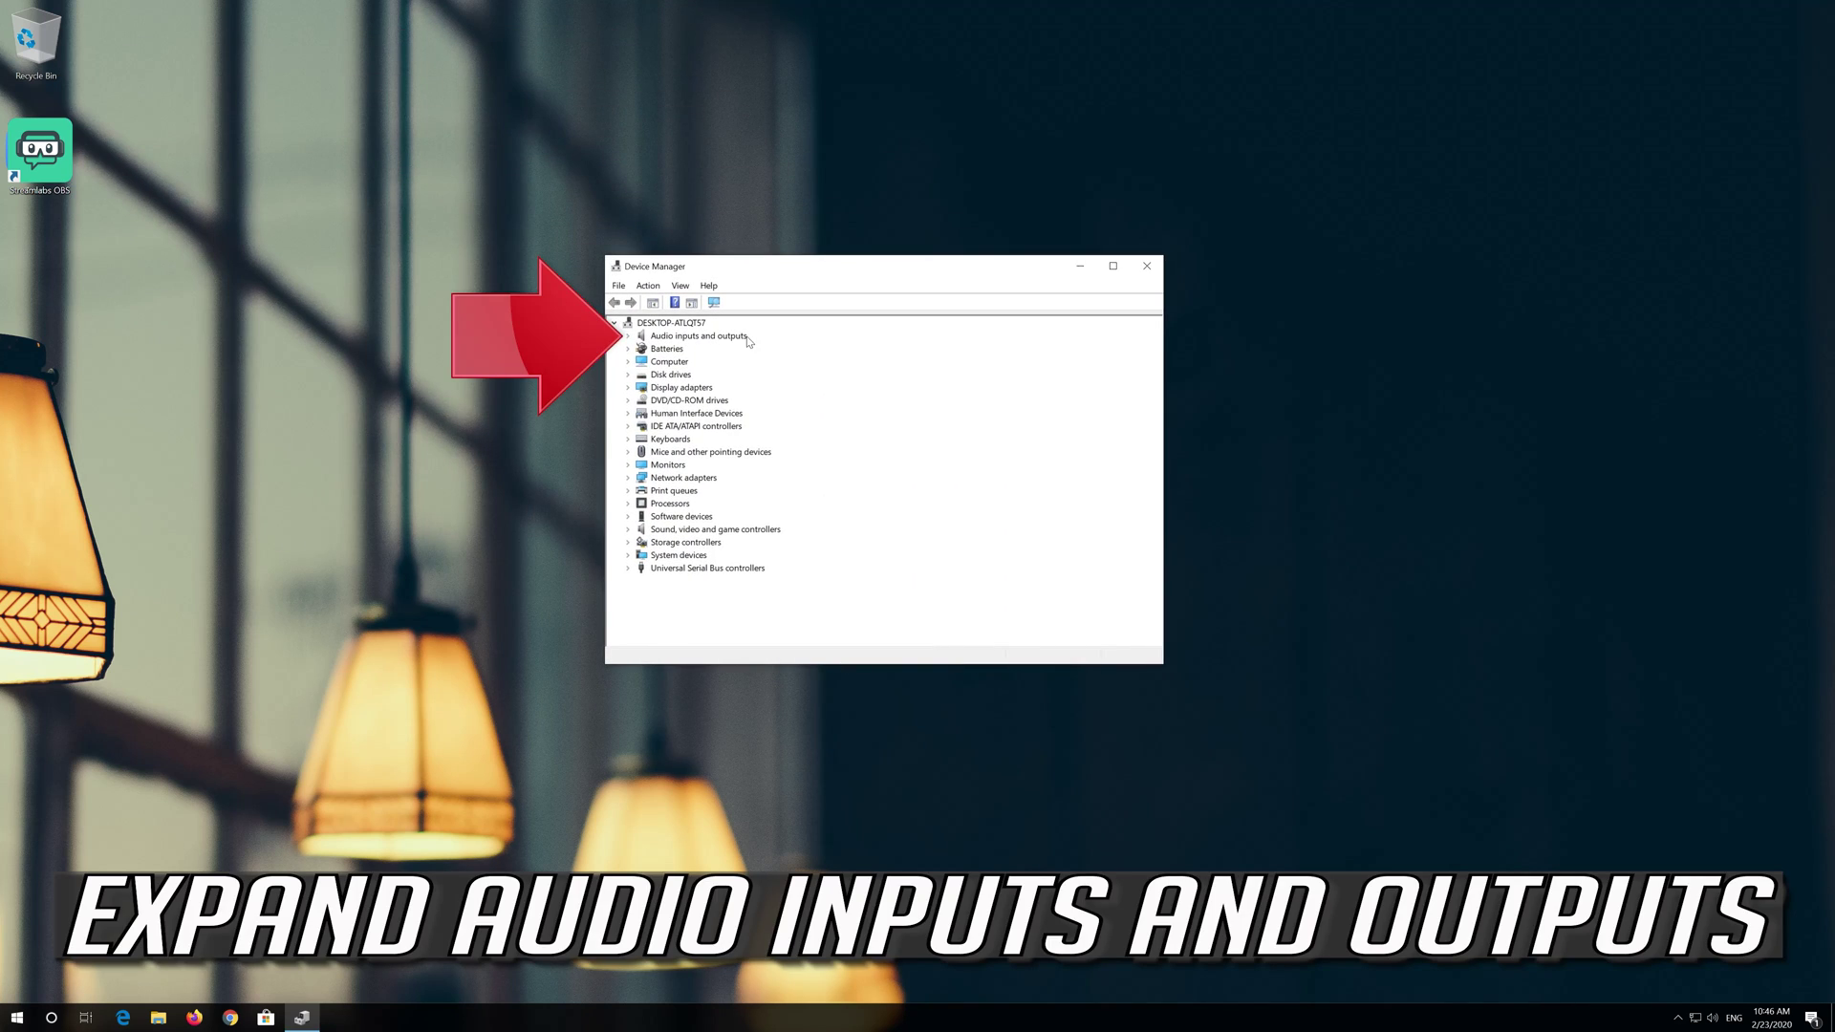
click(627, 337)
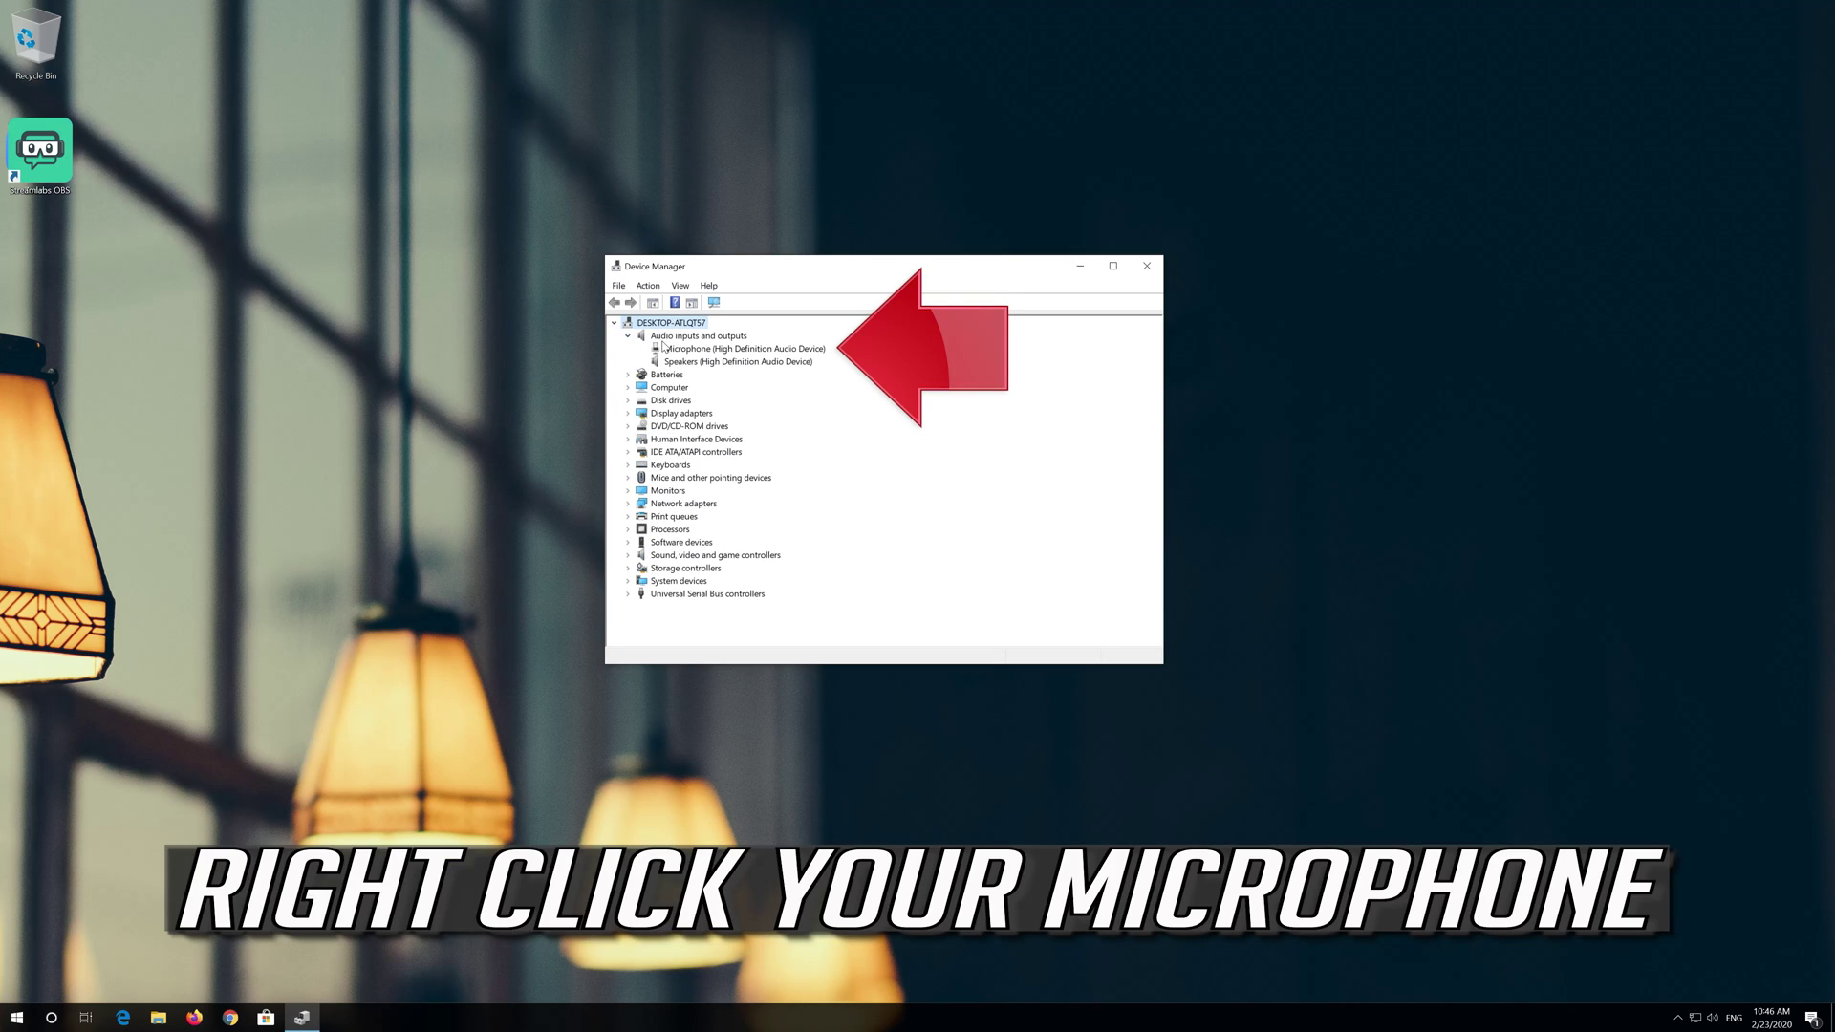
click(660, 349)
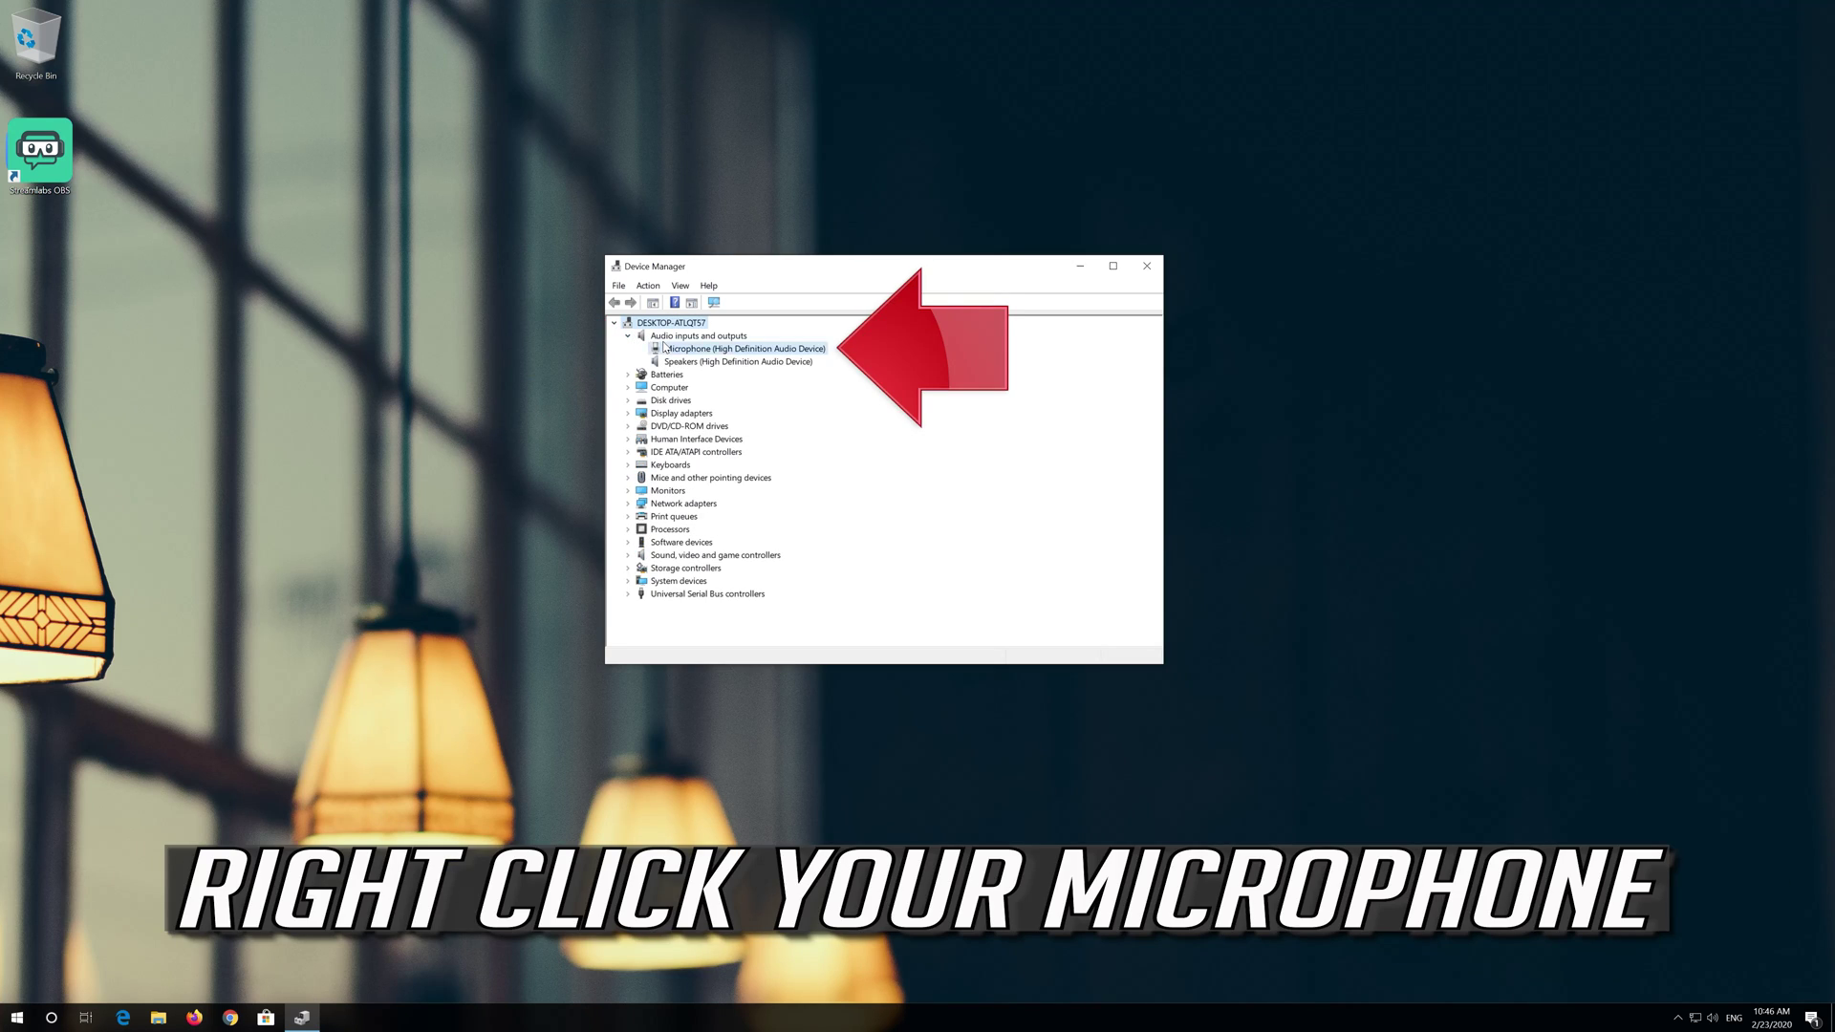
right_click(767, 359)
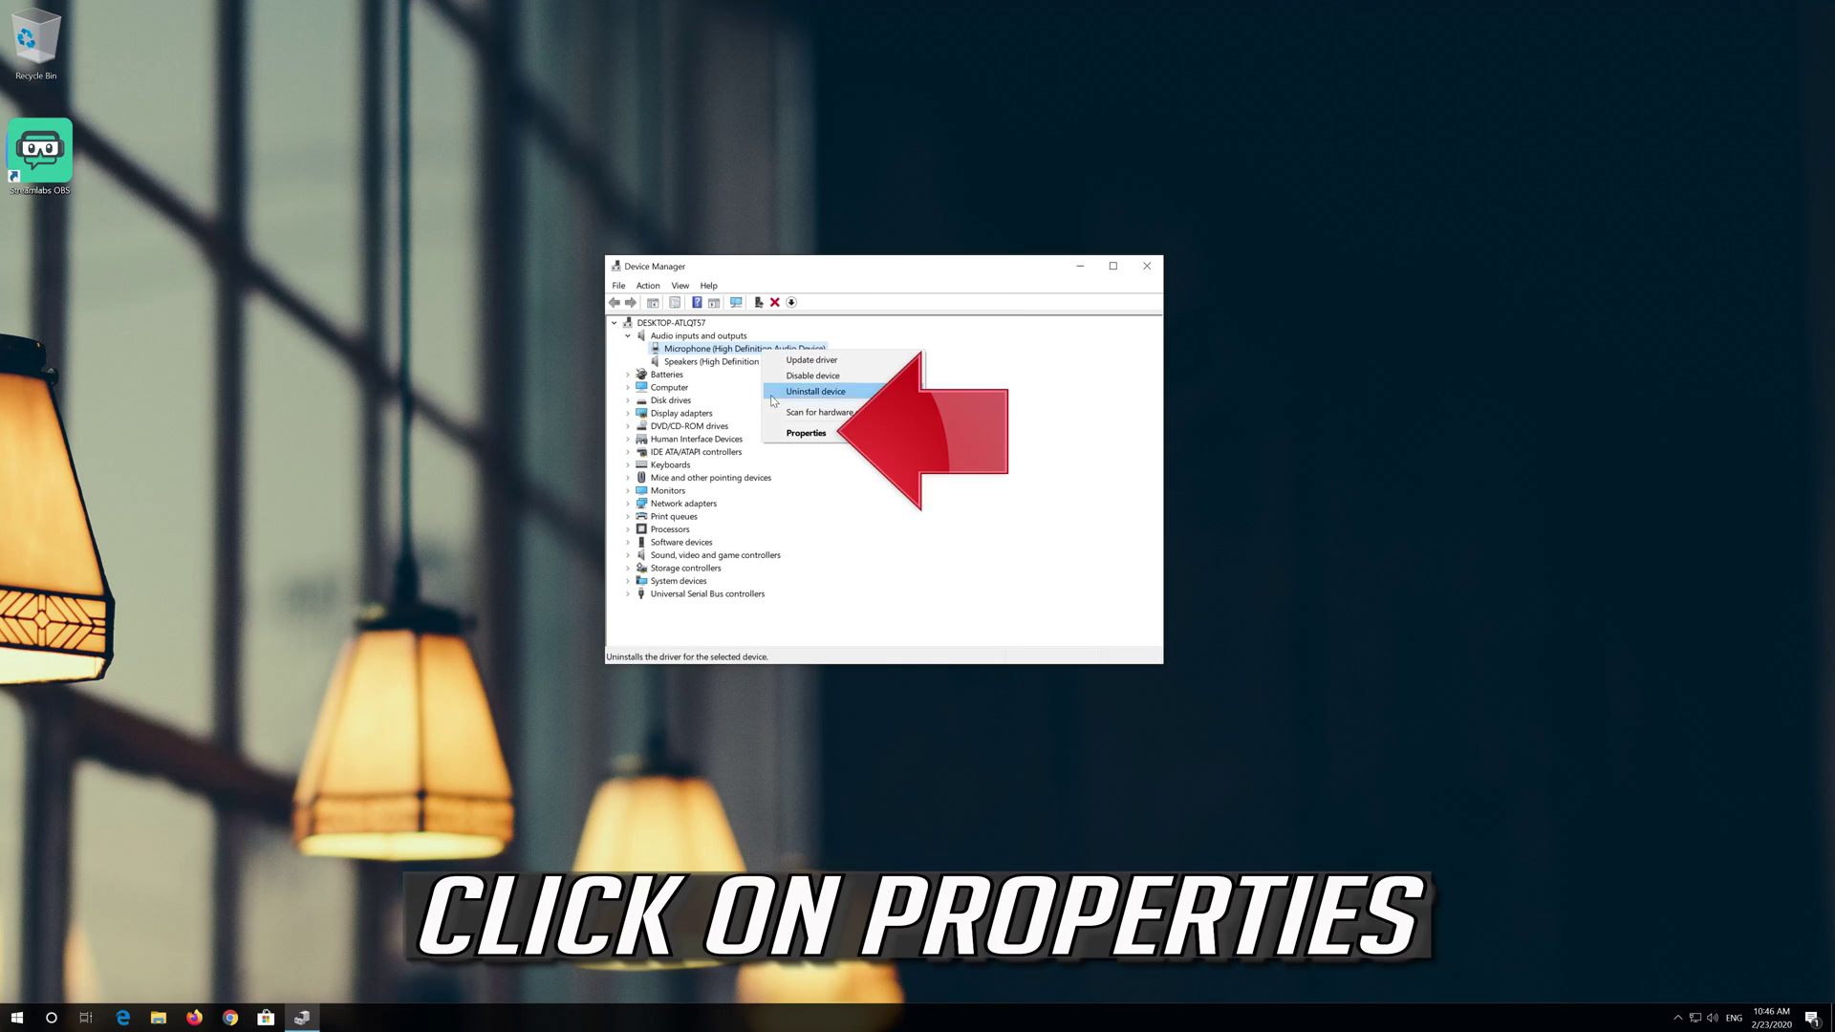
Step: Start Update Driver from the Driver tab of the Microphone's Properties
click(854, 433)
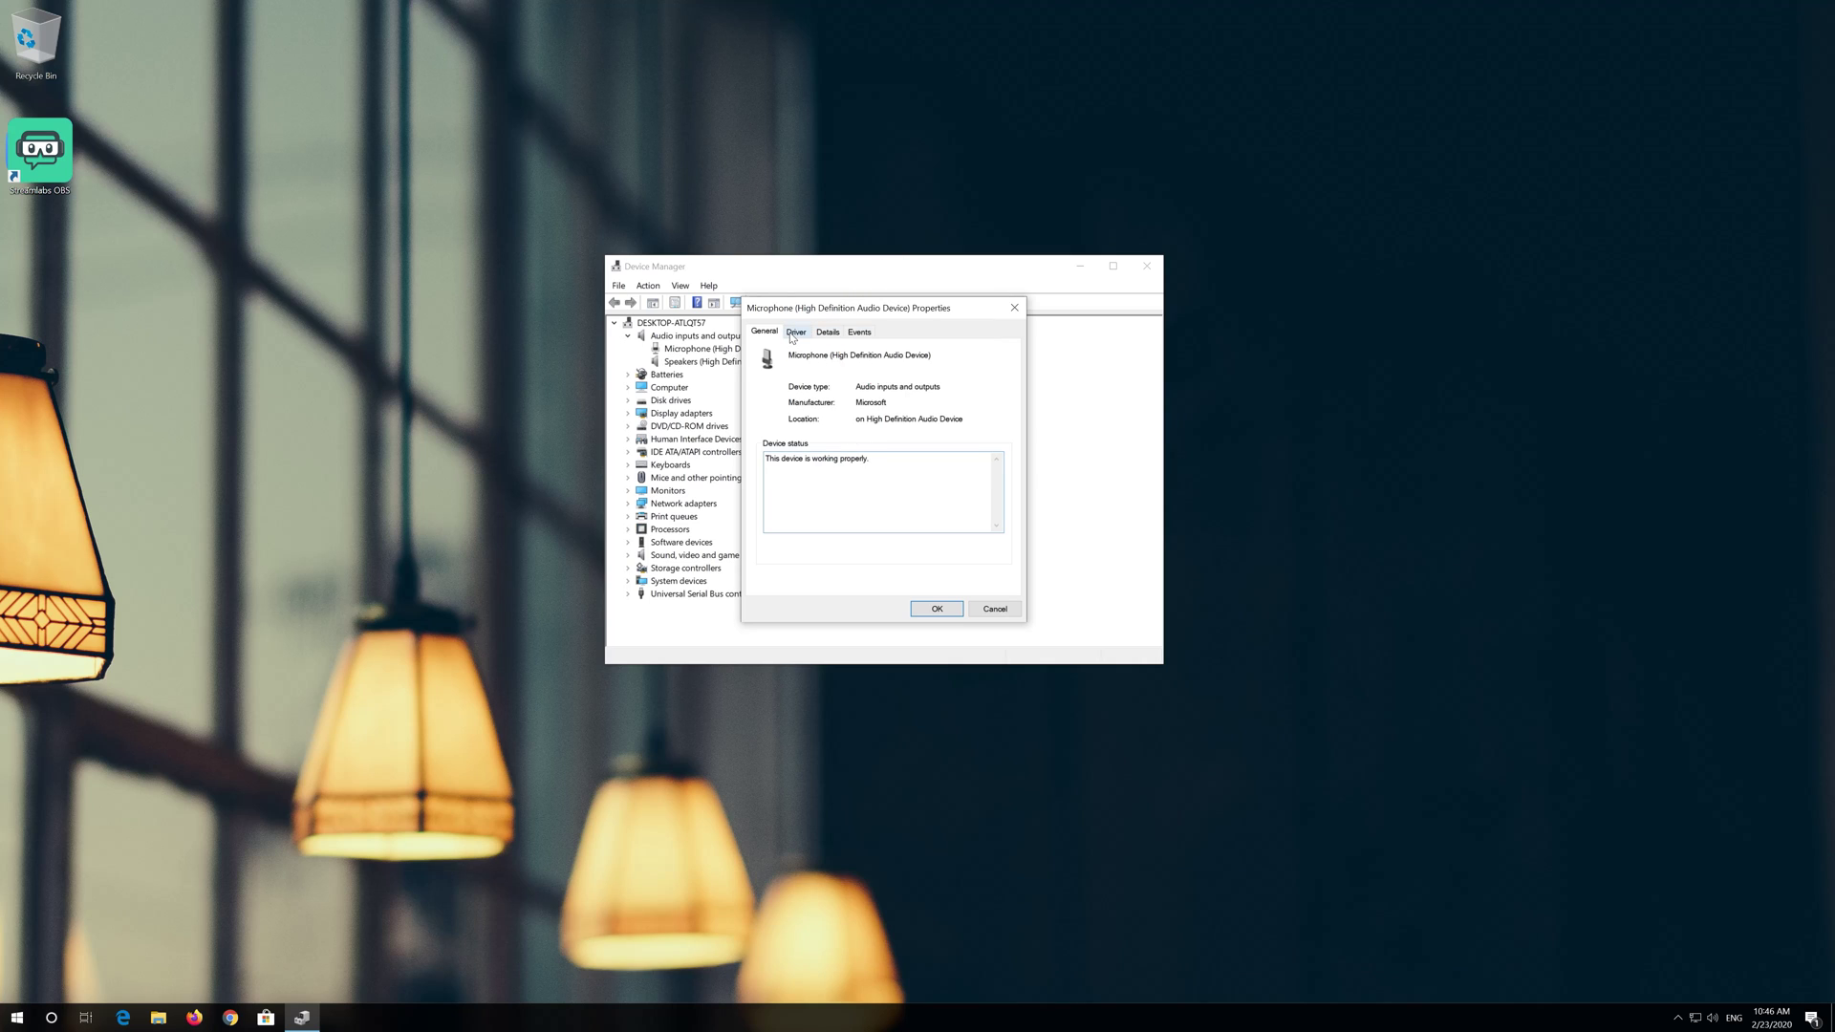
click(794, 333)
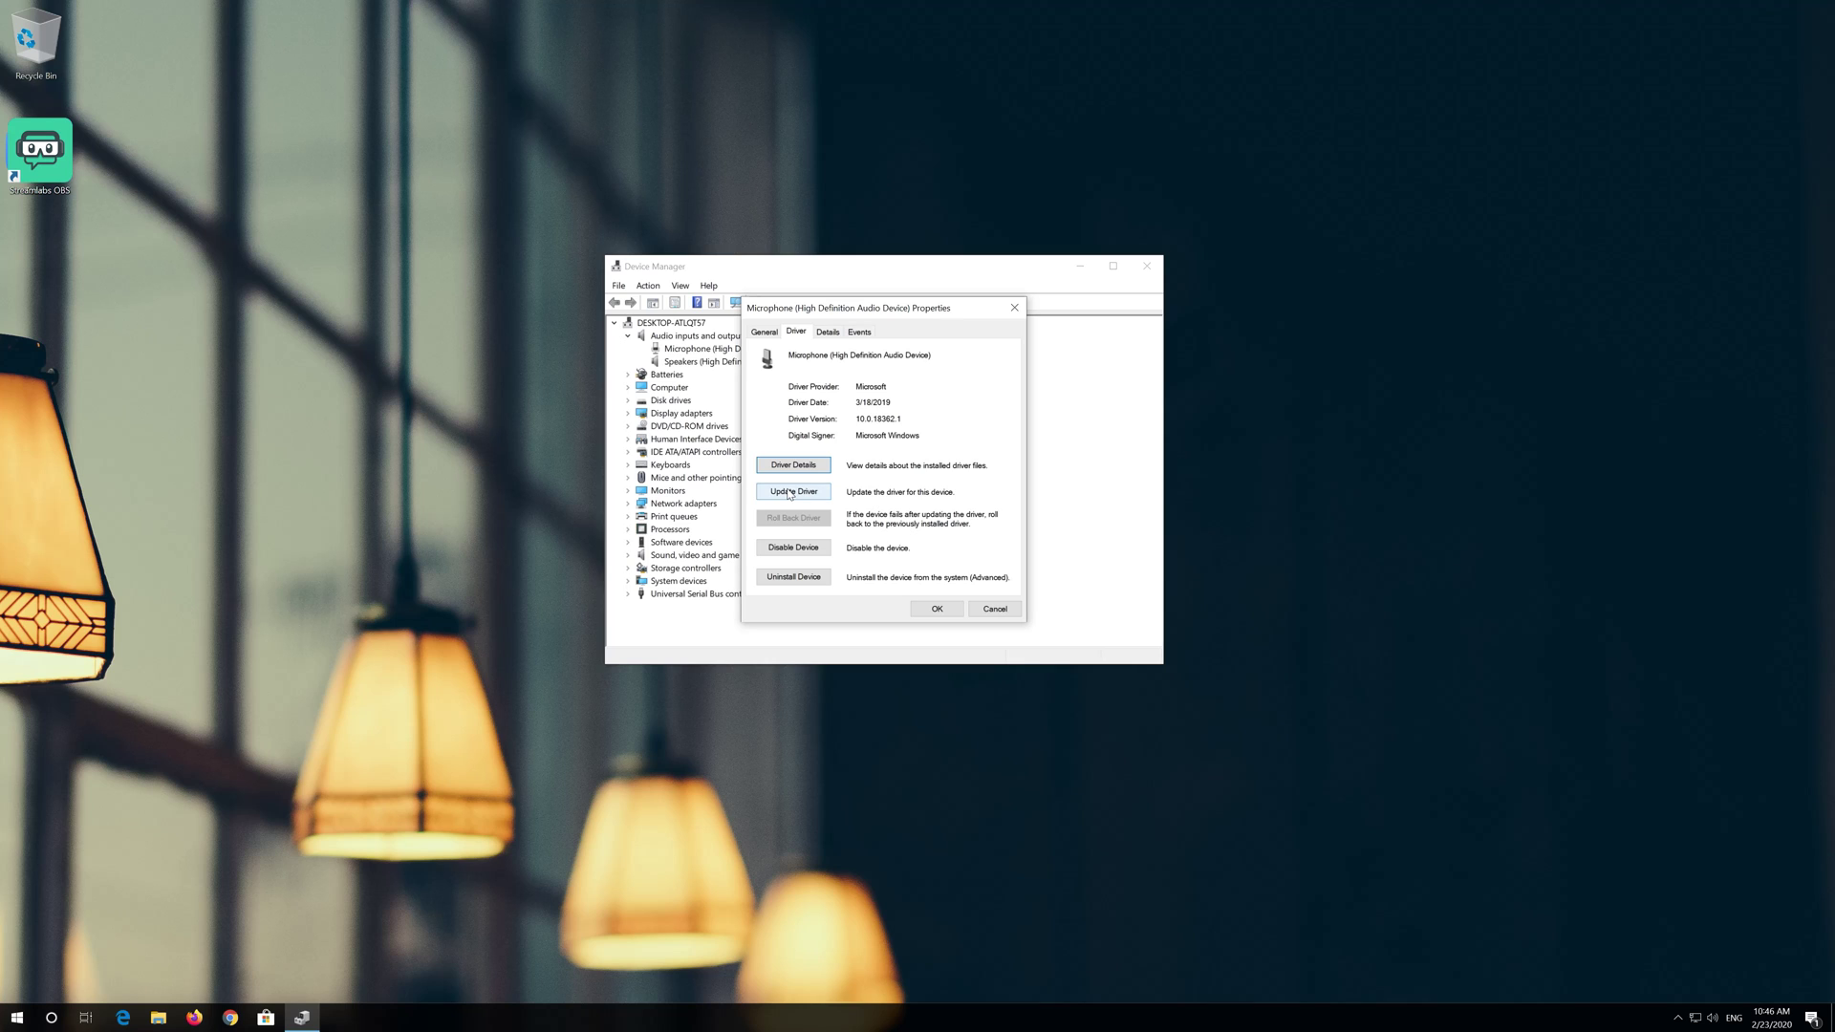
click(789, 491)
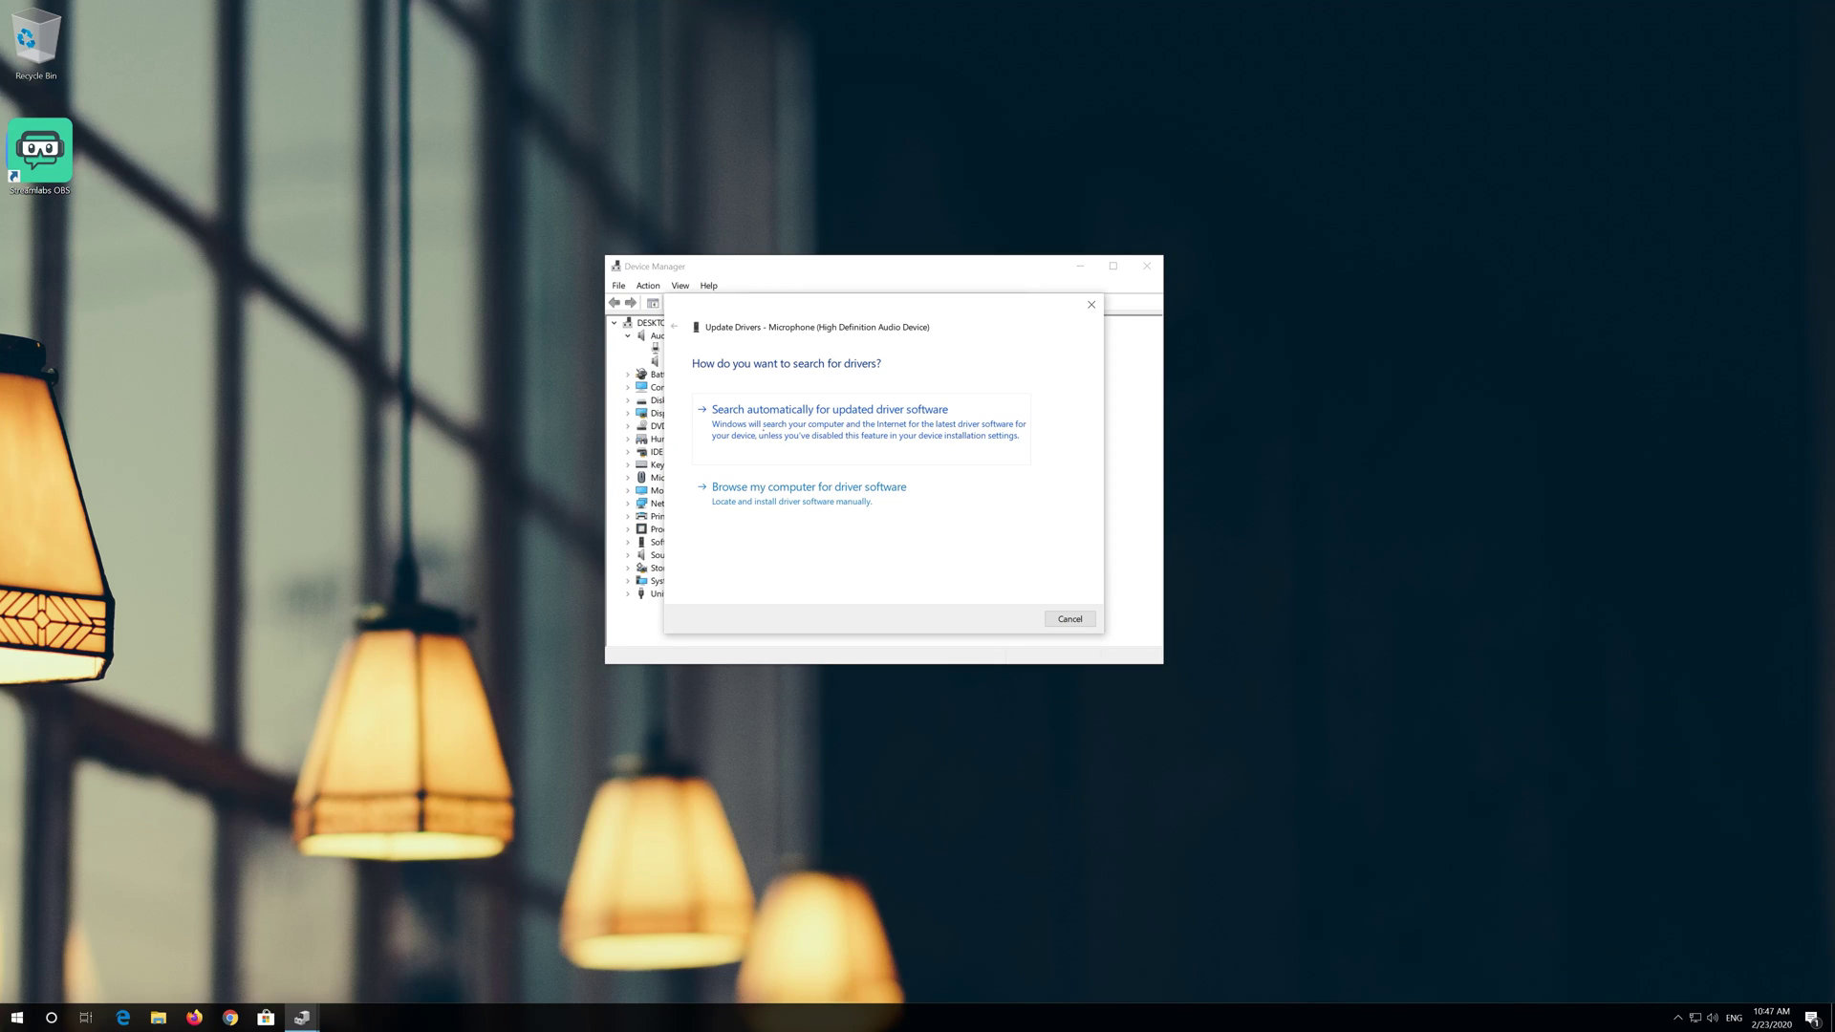
Step: Search automatically for a newer microphone driver, then search Windows Update instead
click(755, 428)
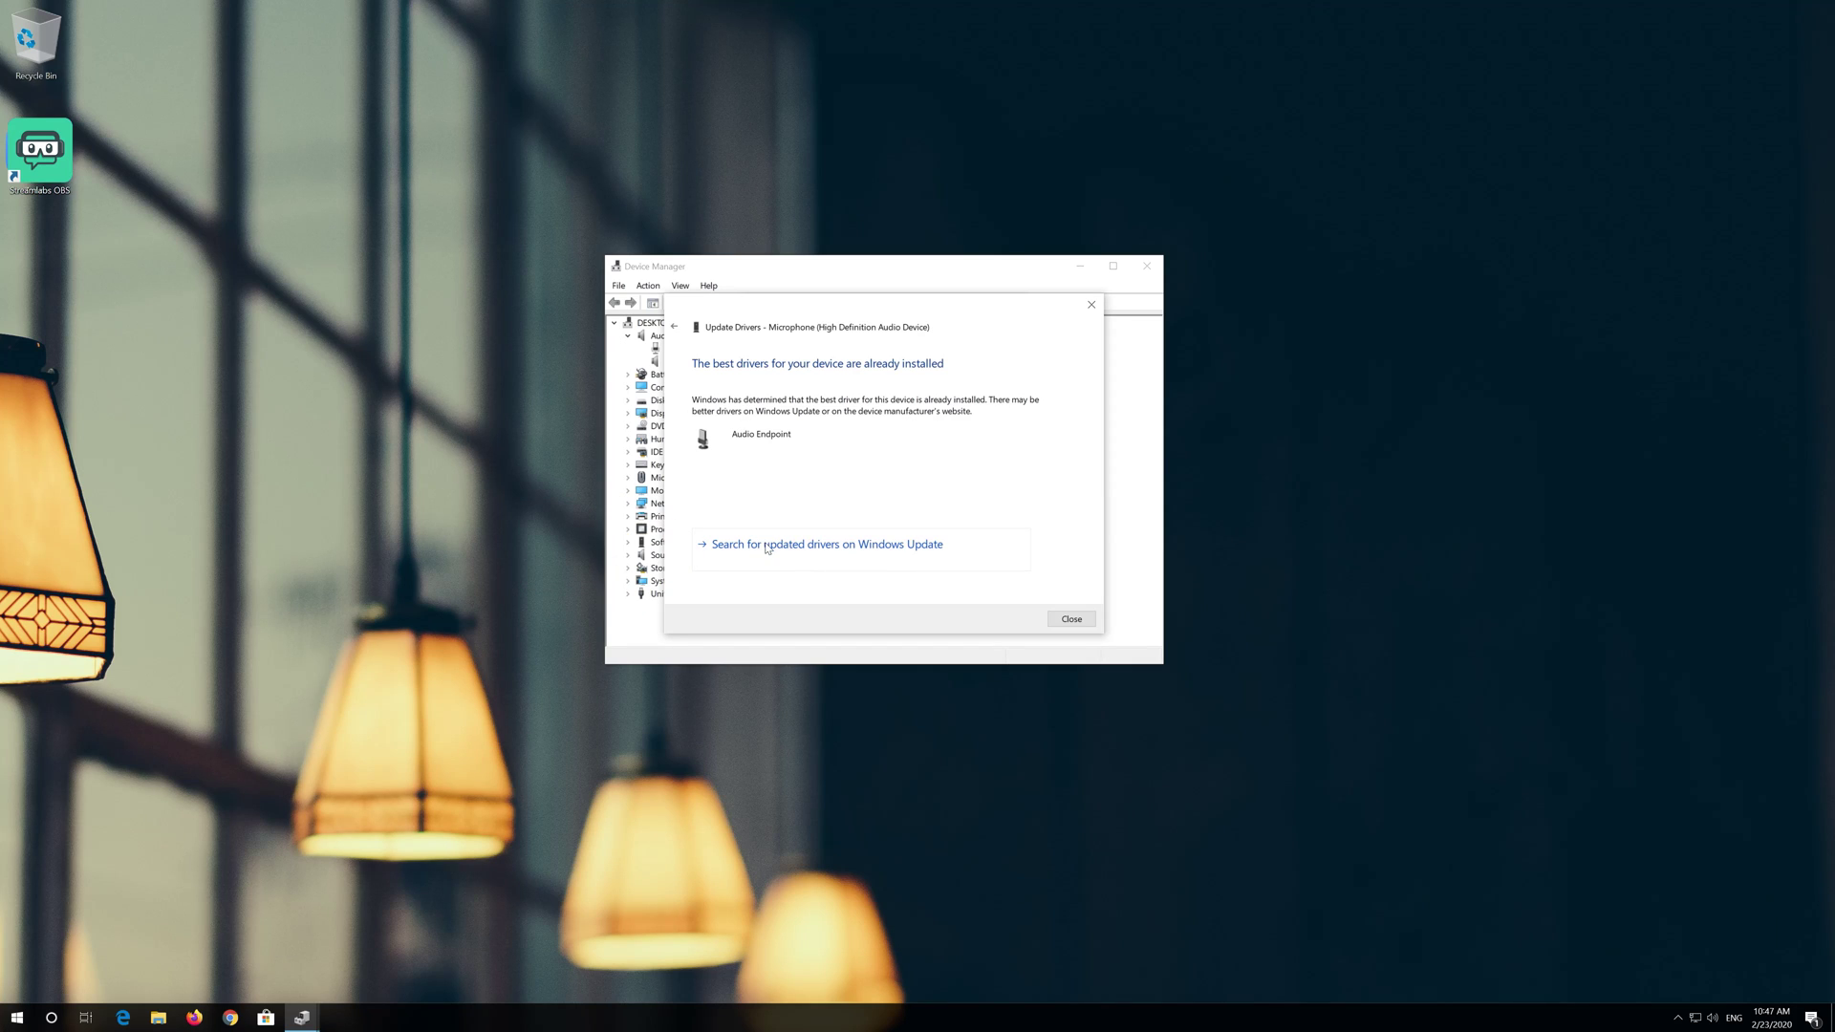
click(766, 546)
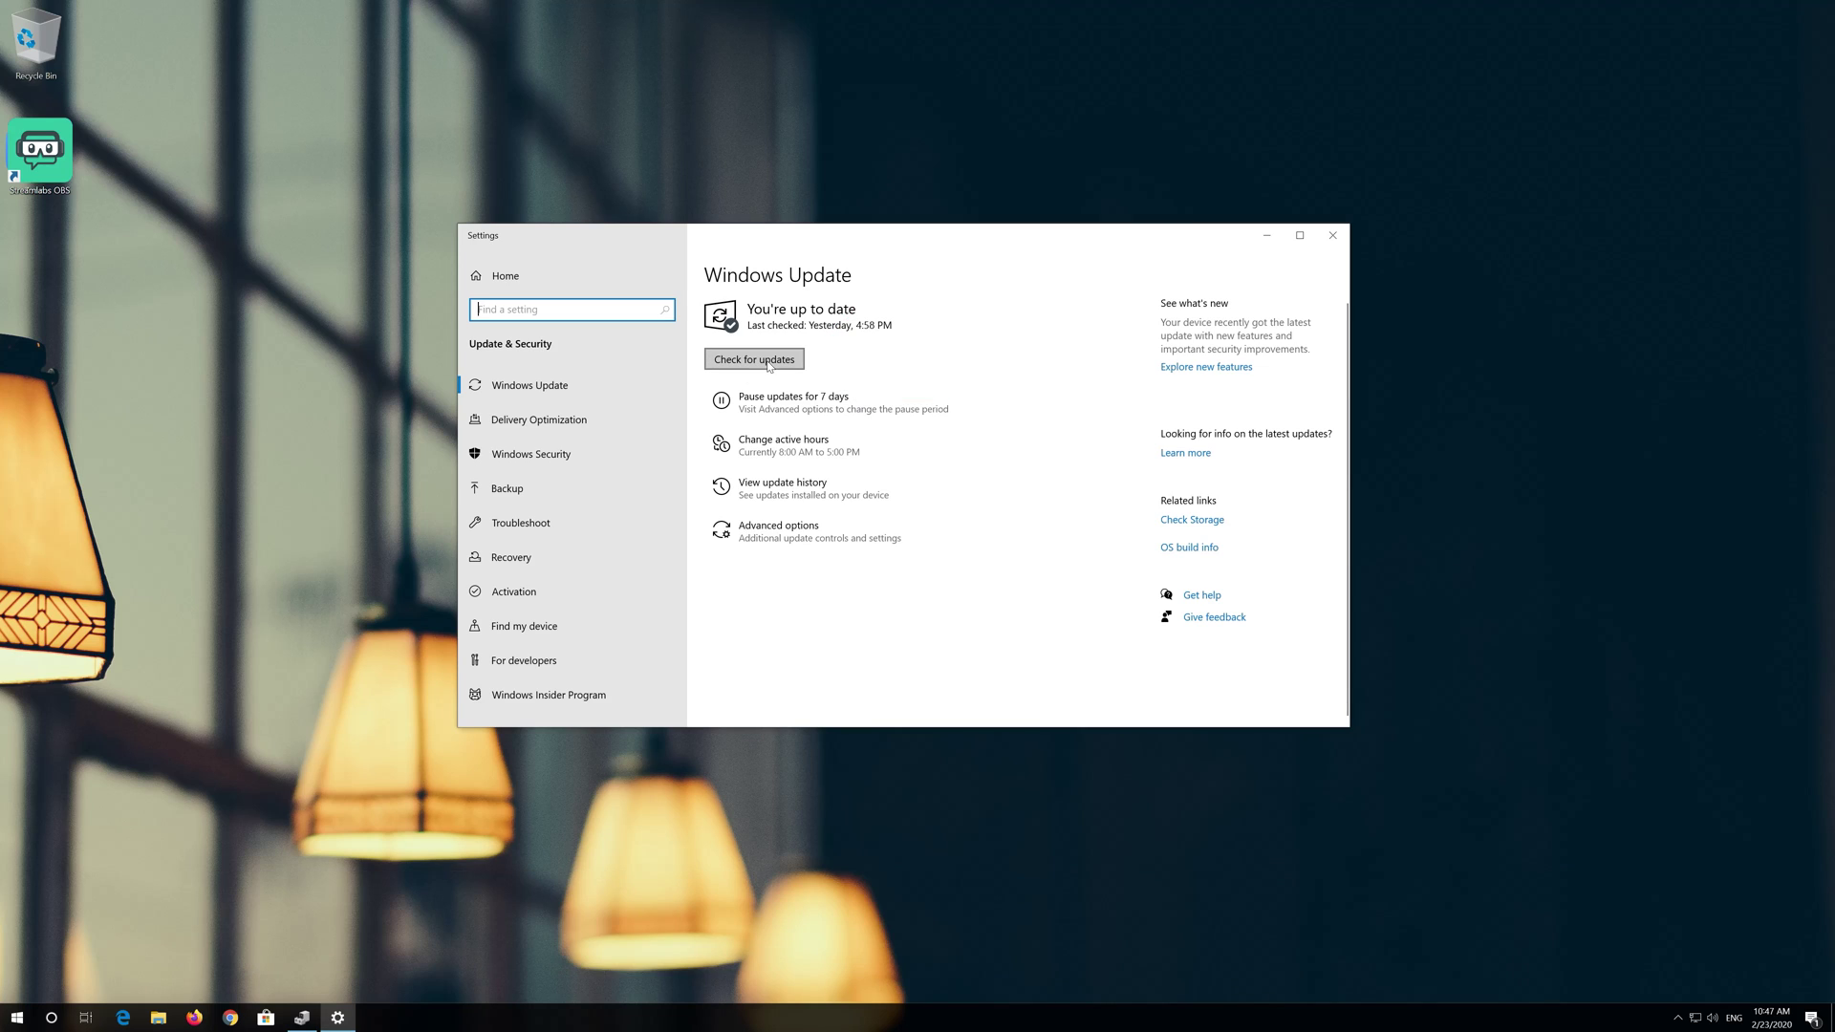
Step: Run Check for updates on the Windows Update page
click(770, 364)
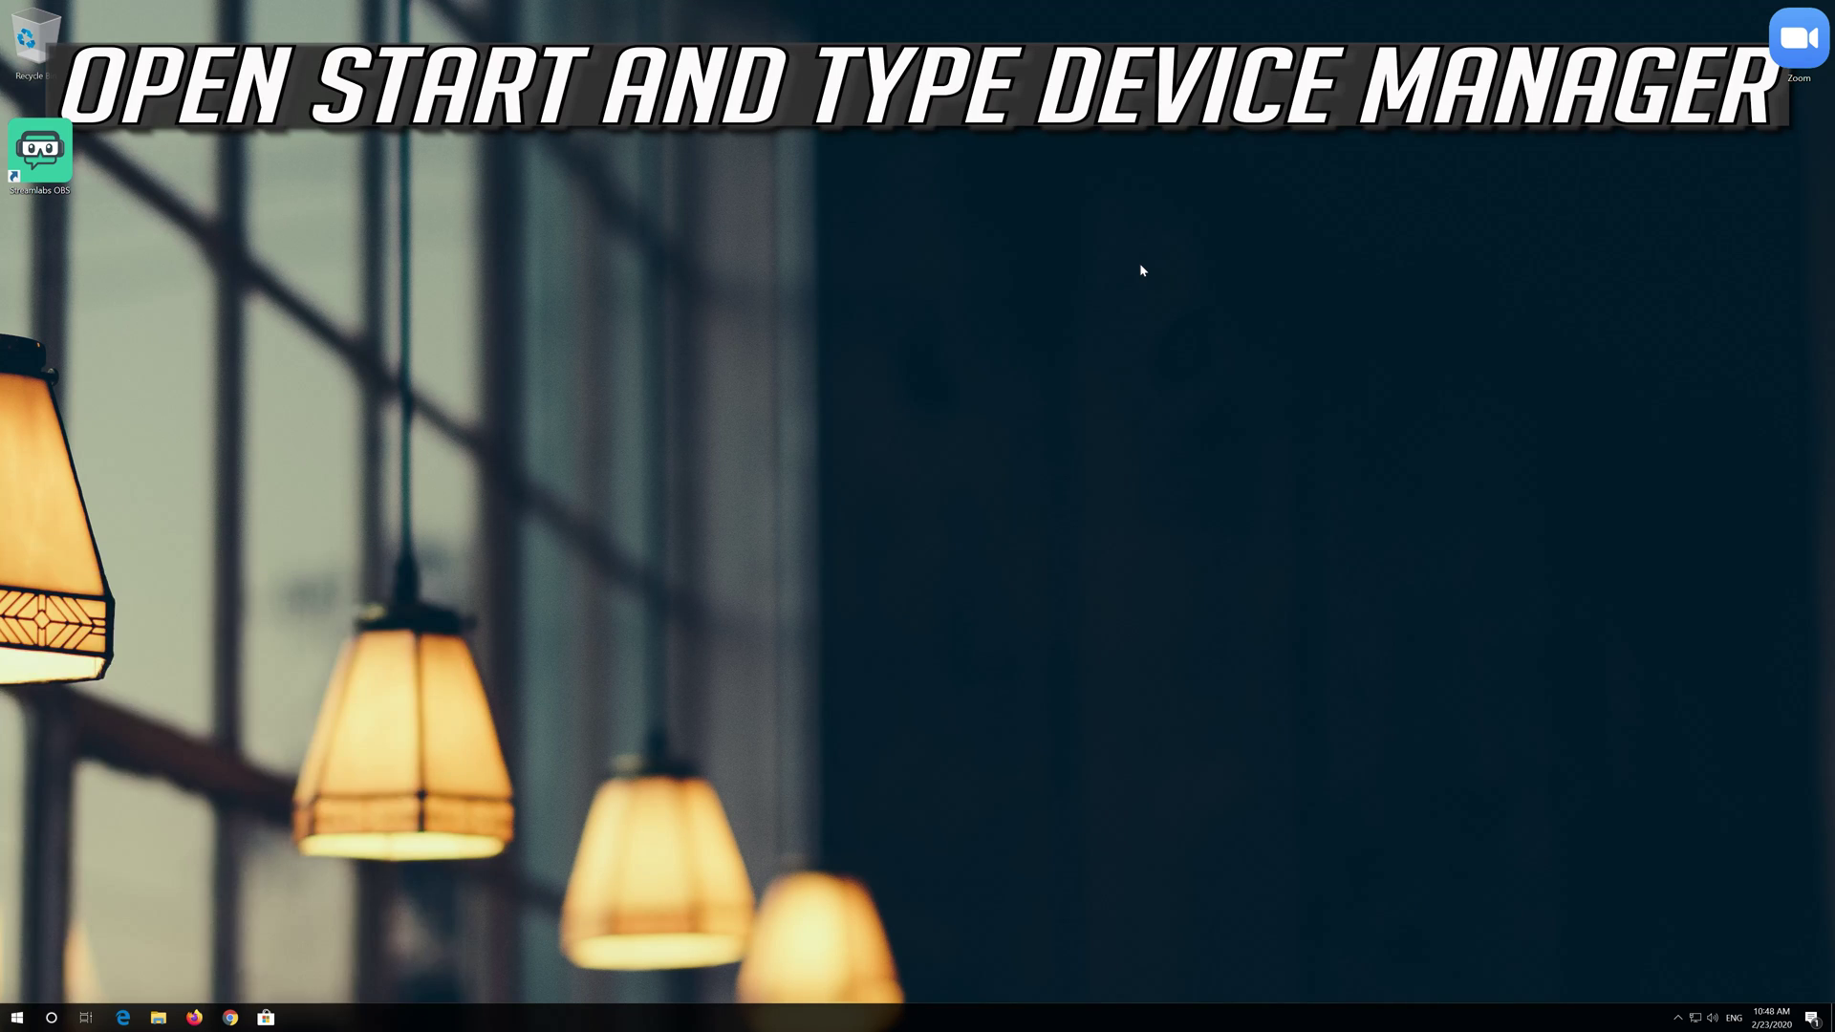
key(super)
text(device manager)
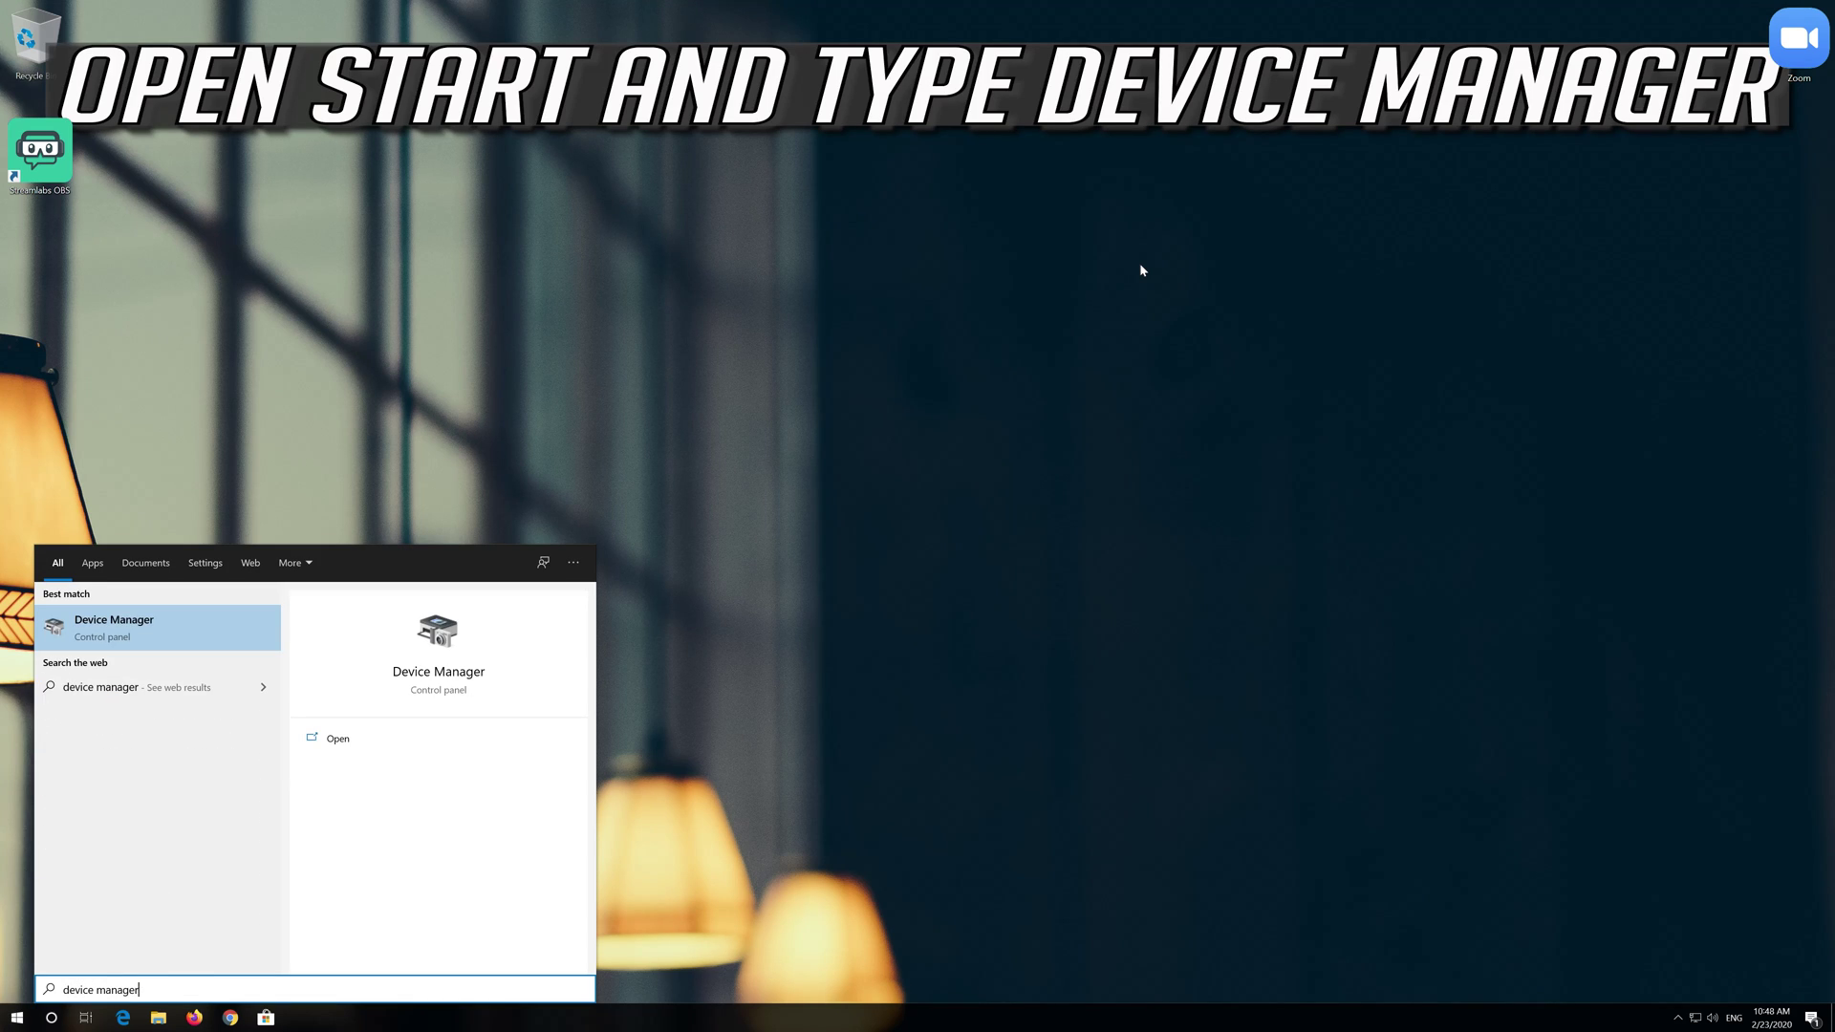
Step: Reopen Device Manager, expand Audio inputs and outputs, and bring up the Microphone's context menu
click(141, 625)
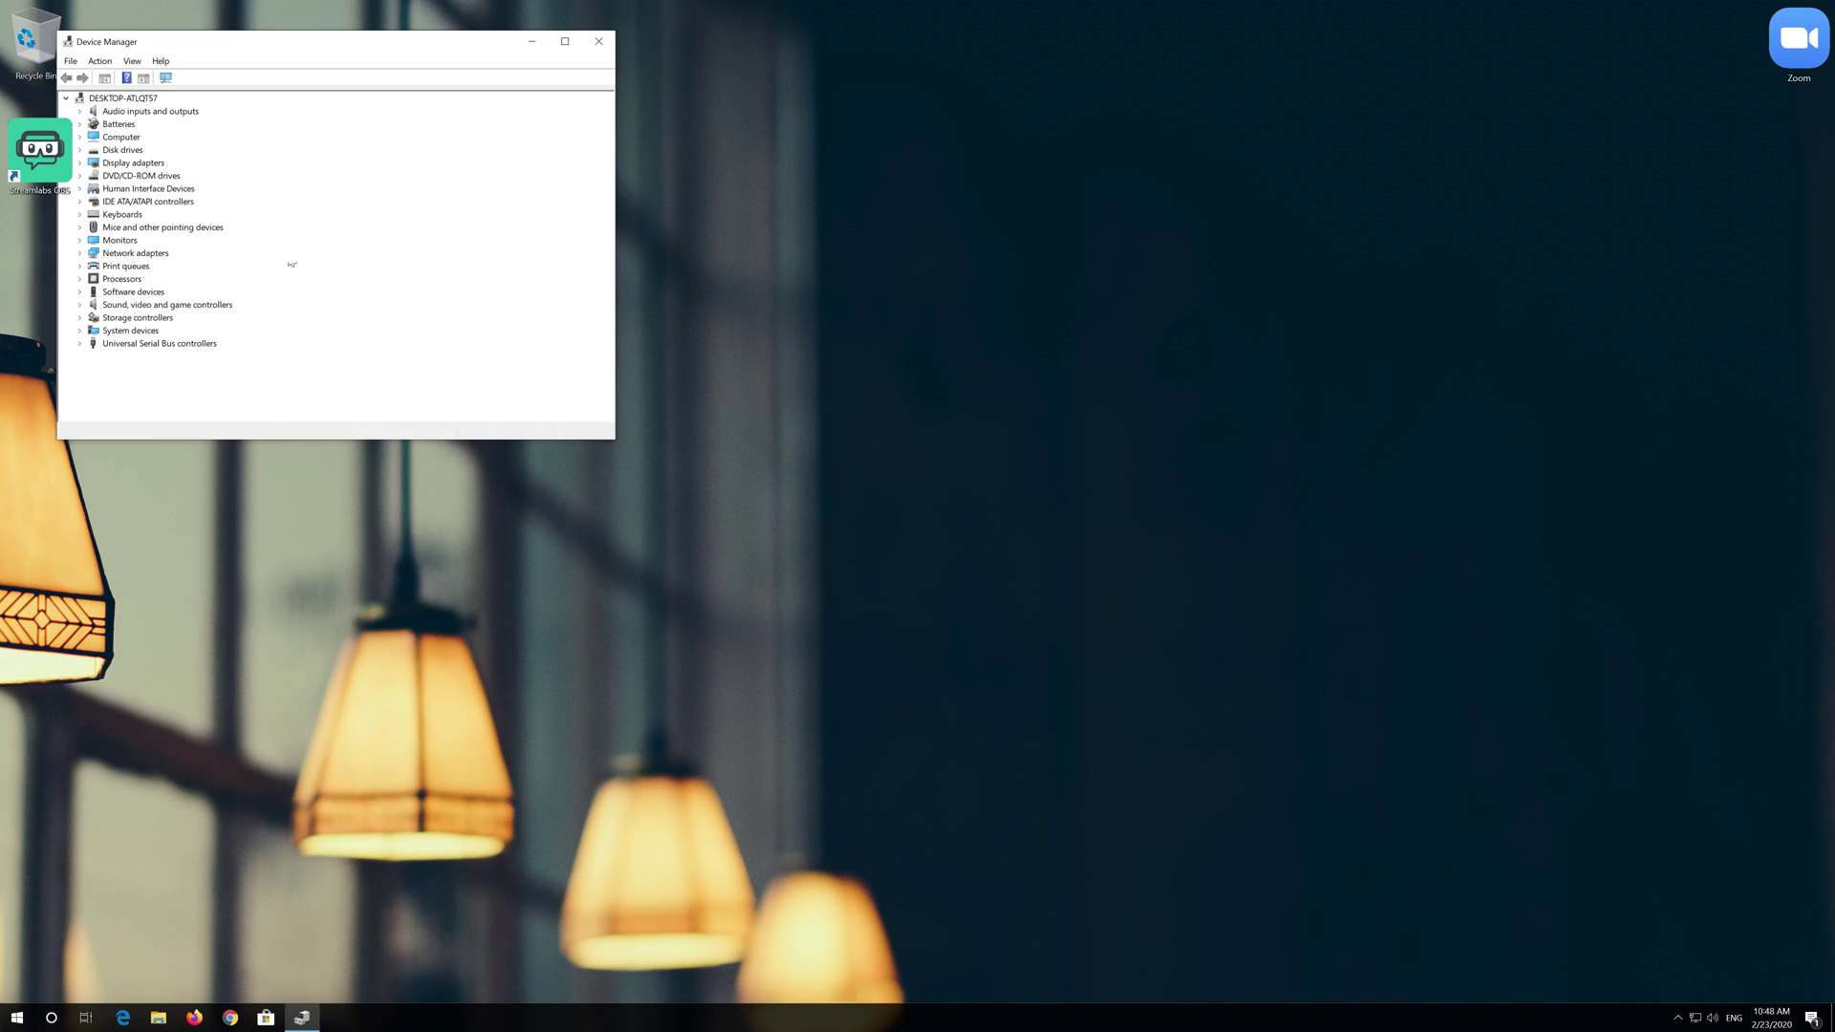
drag(322, 48, 907, 259)
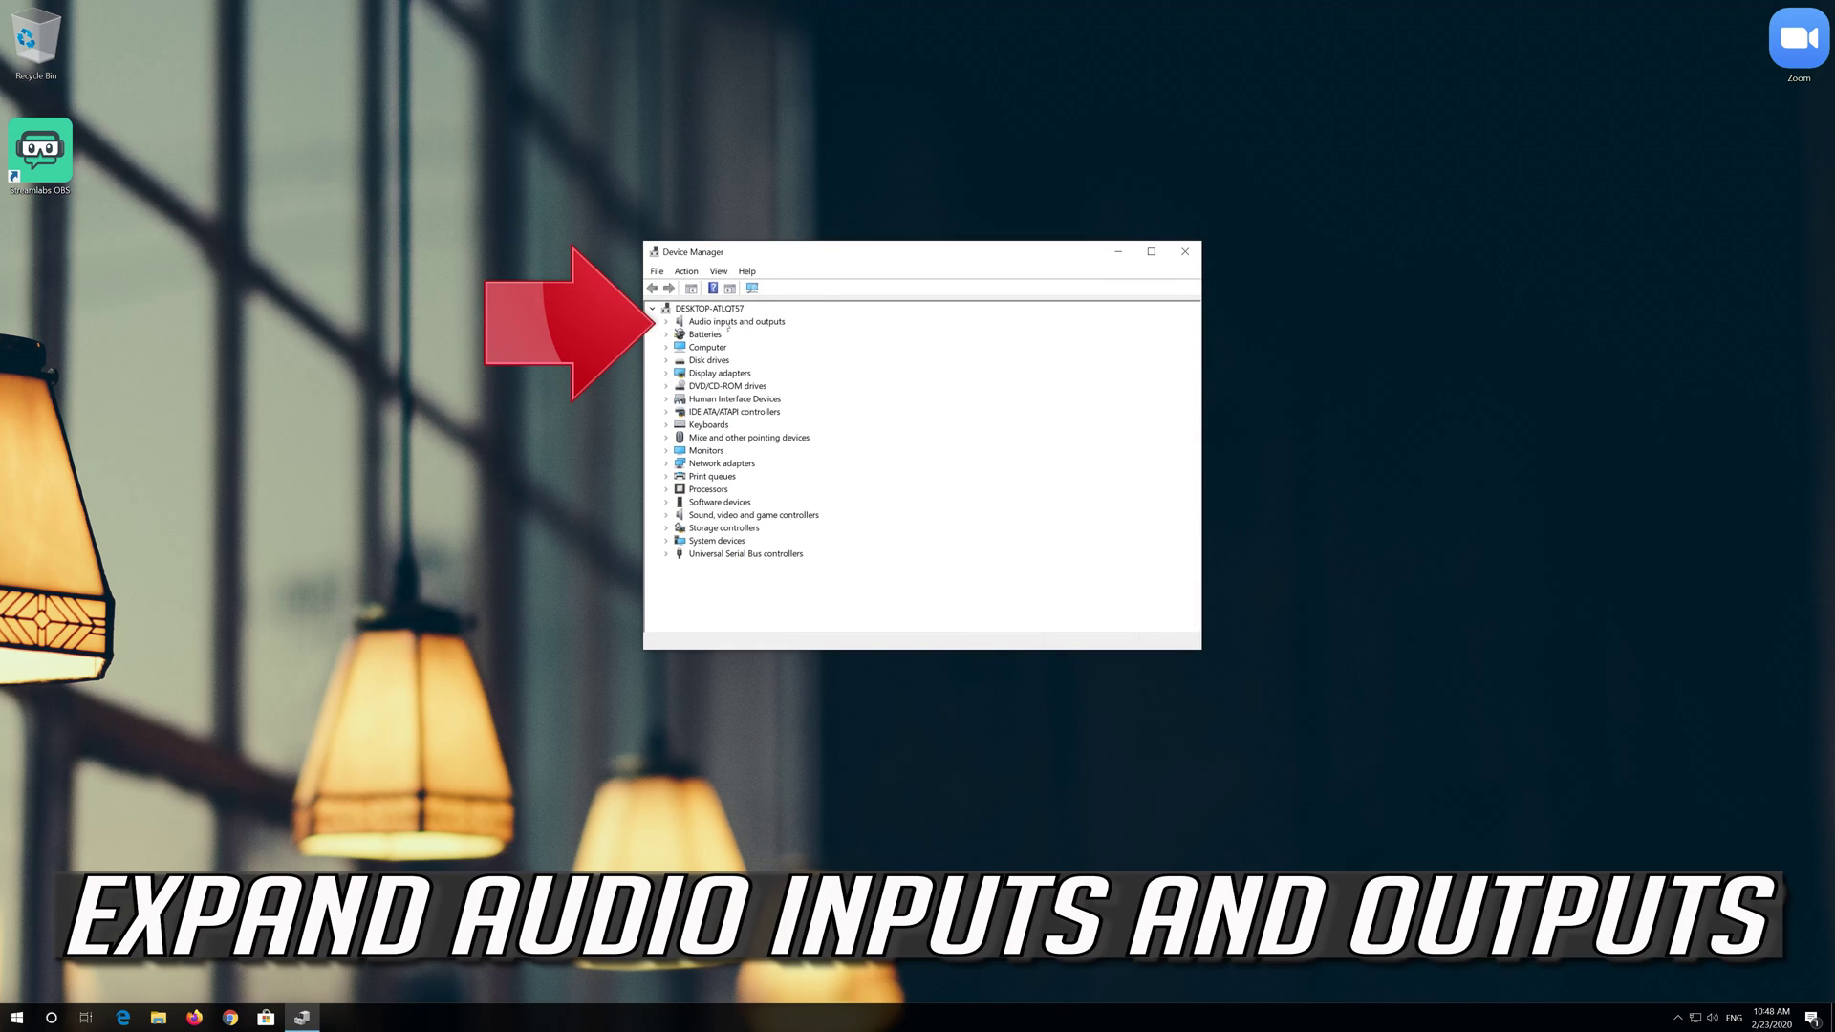
click(666, 322)
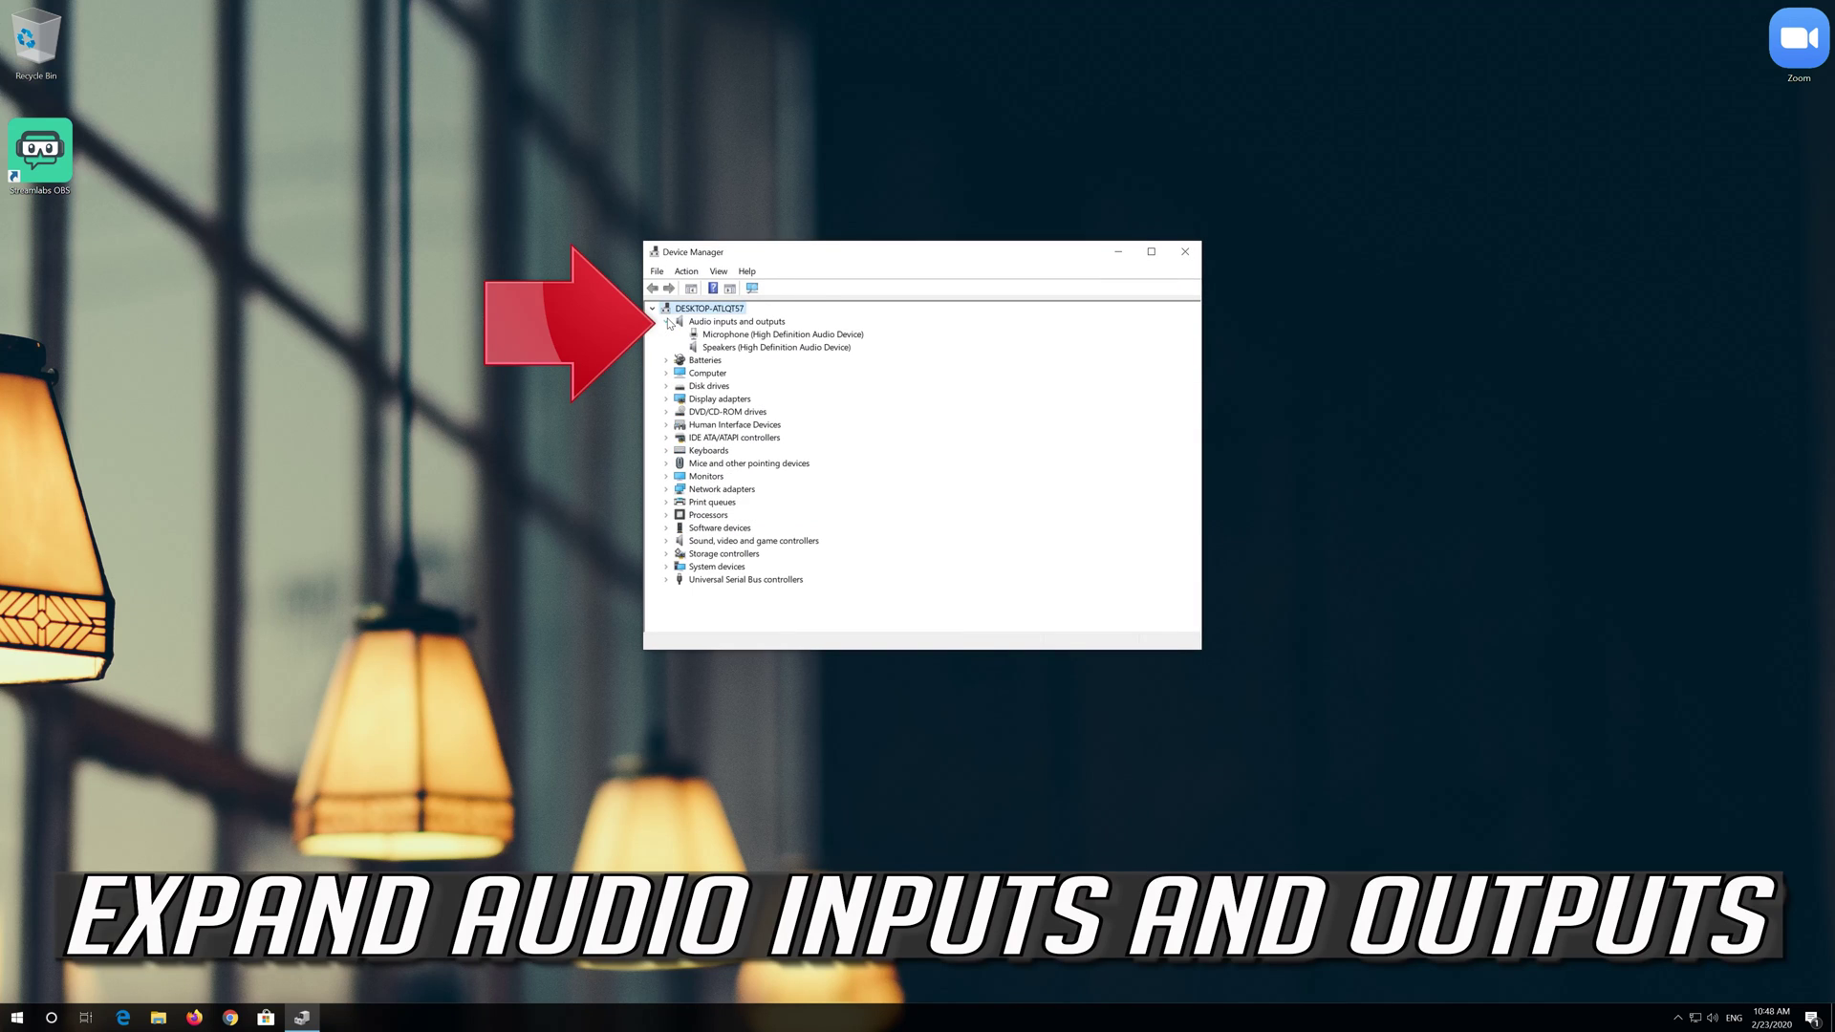
click(729, 336)
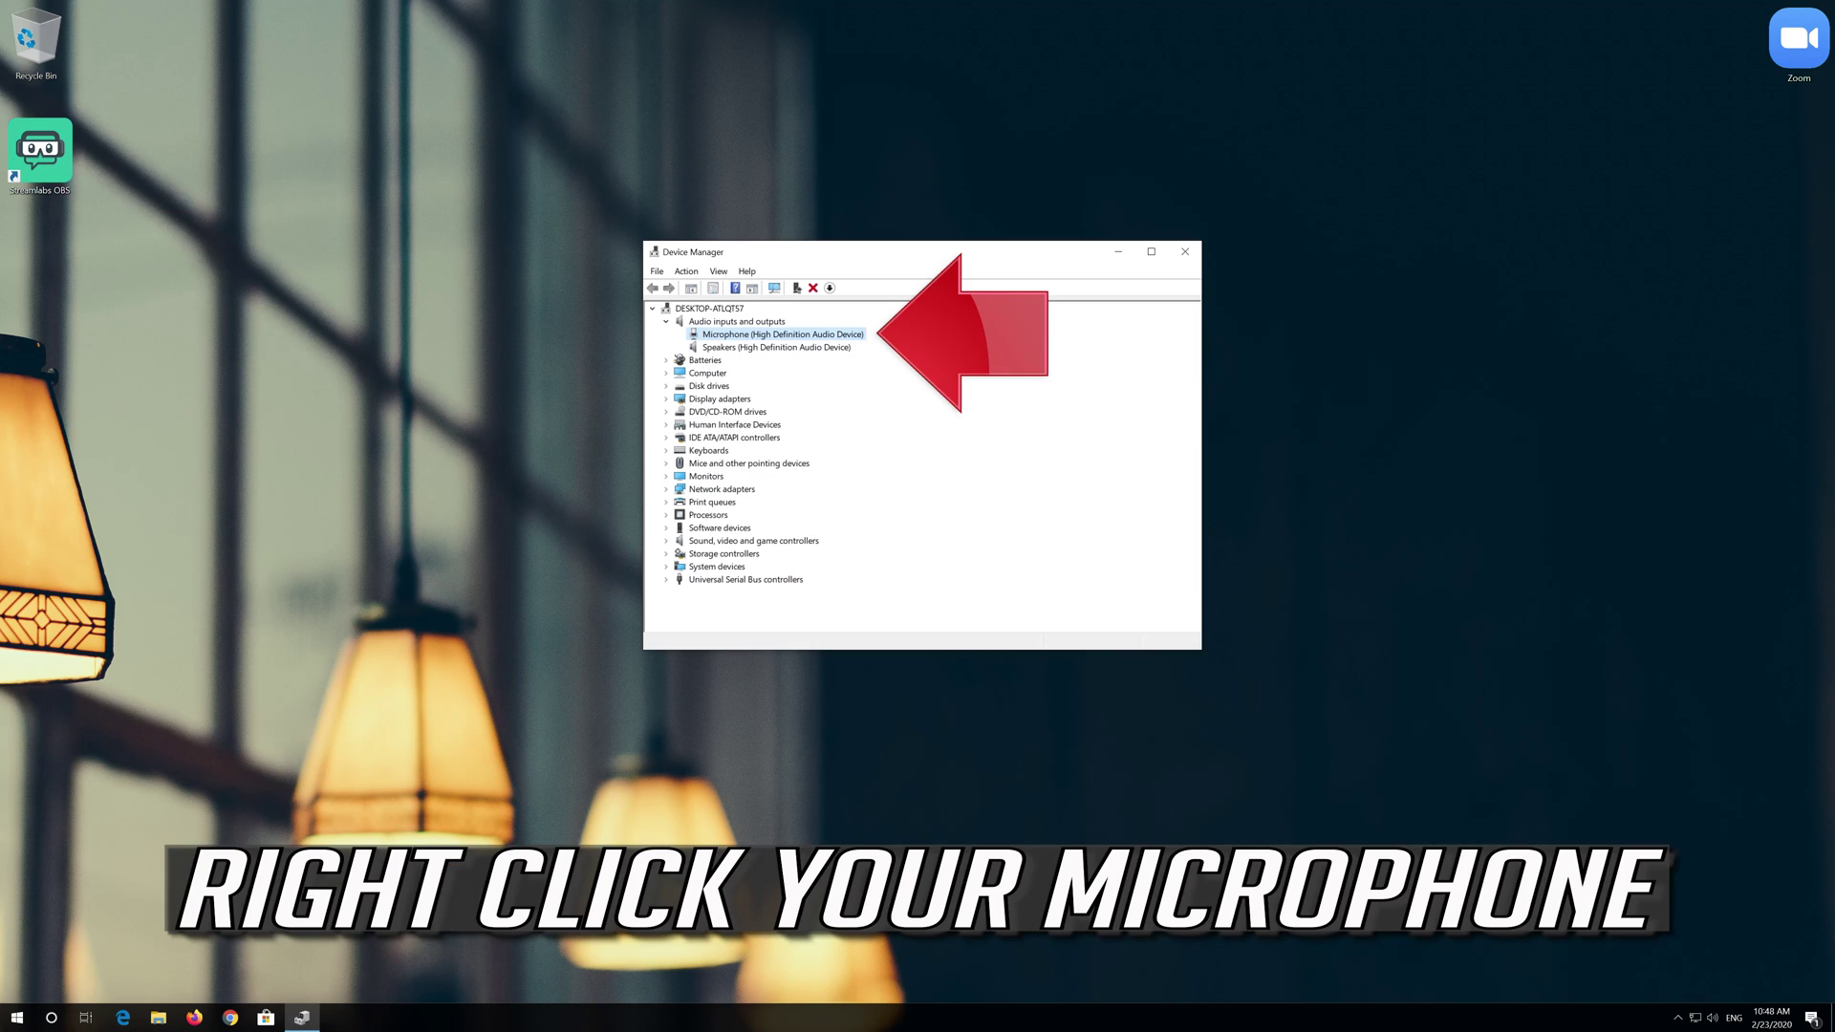
right_click(803, 343)
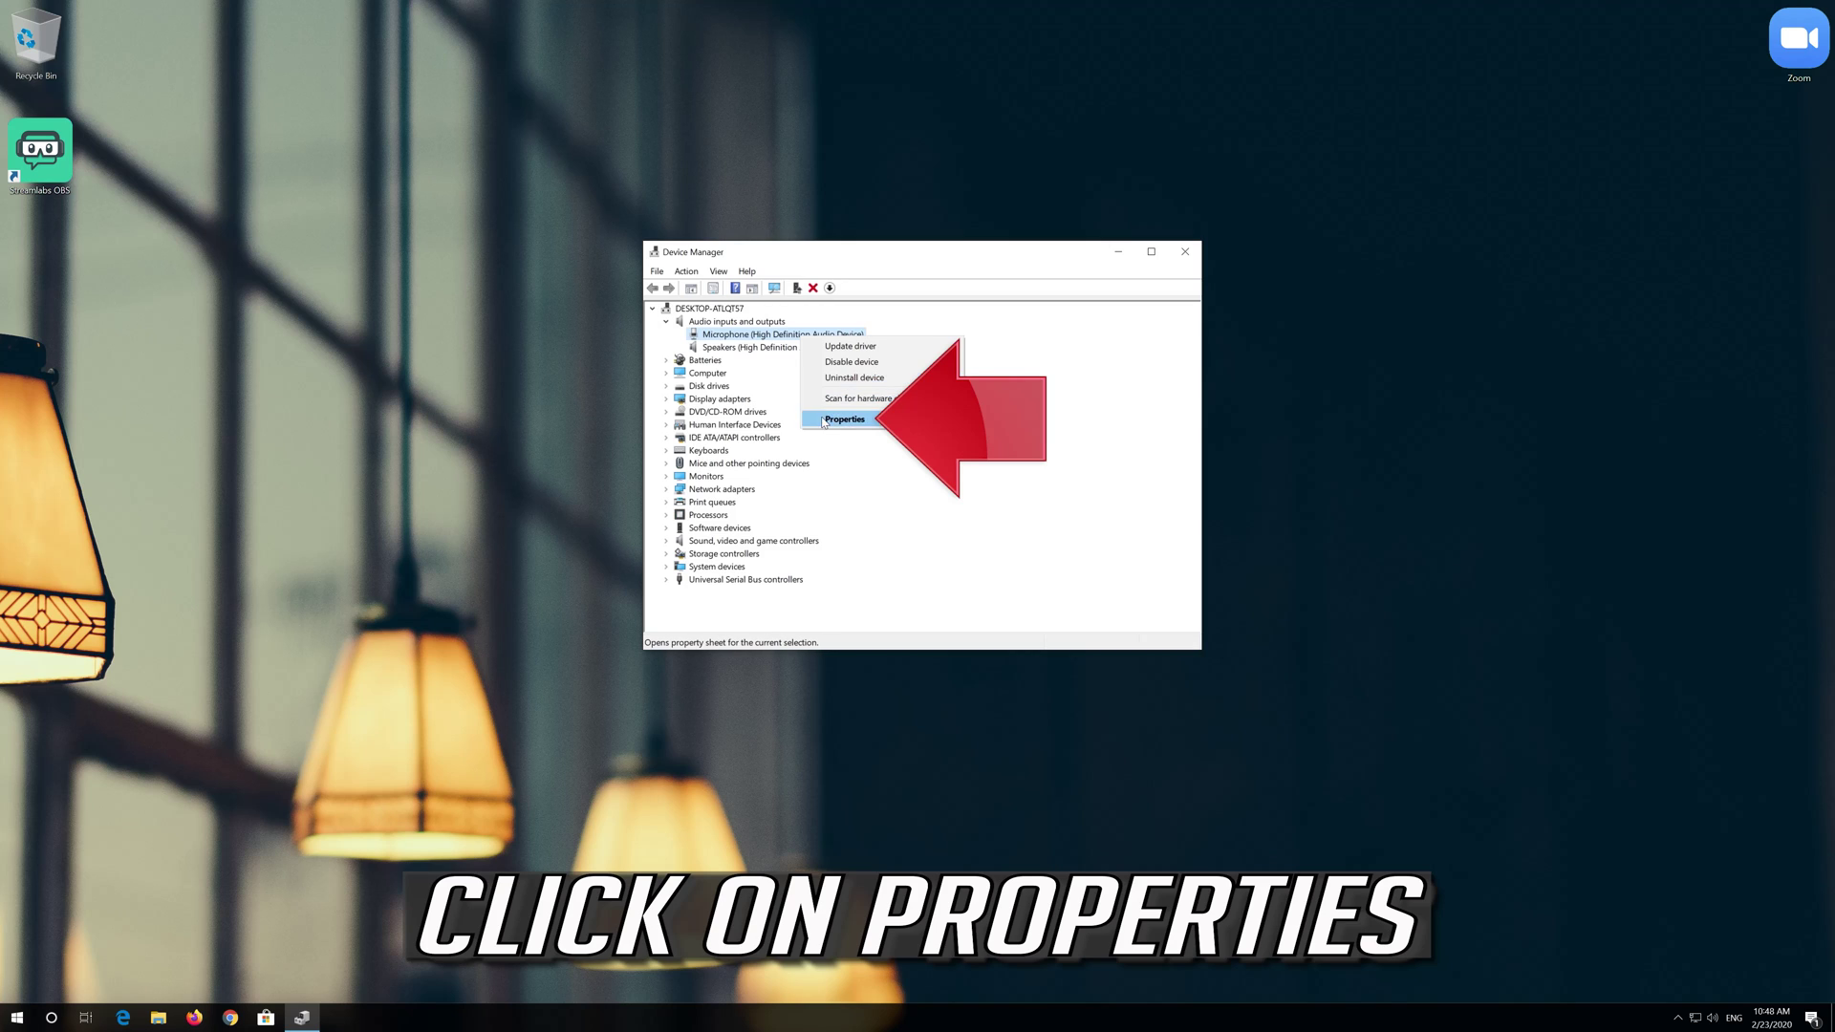
Step: Uninstall the Microphone device from its Driver tab, then close Device Manager
click(886, 420)
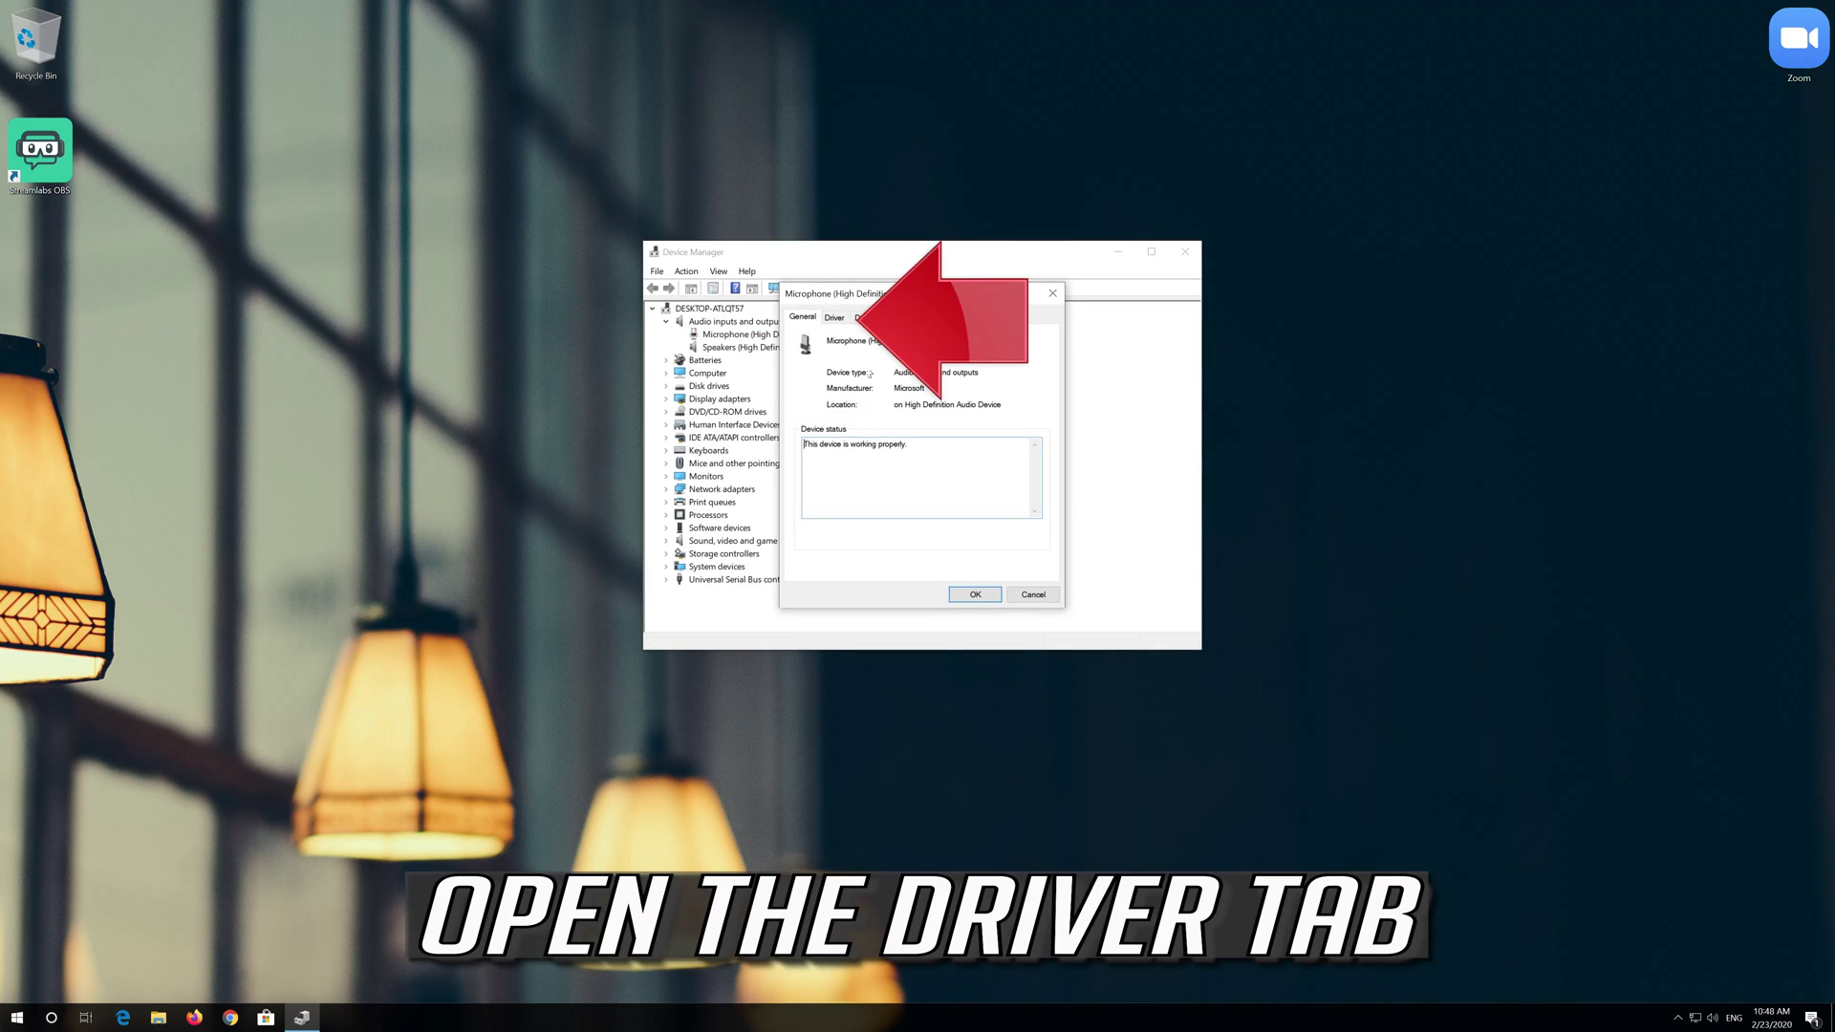
click(836, 318)
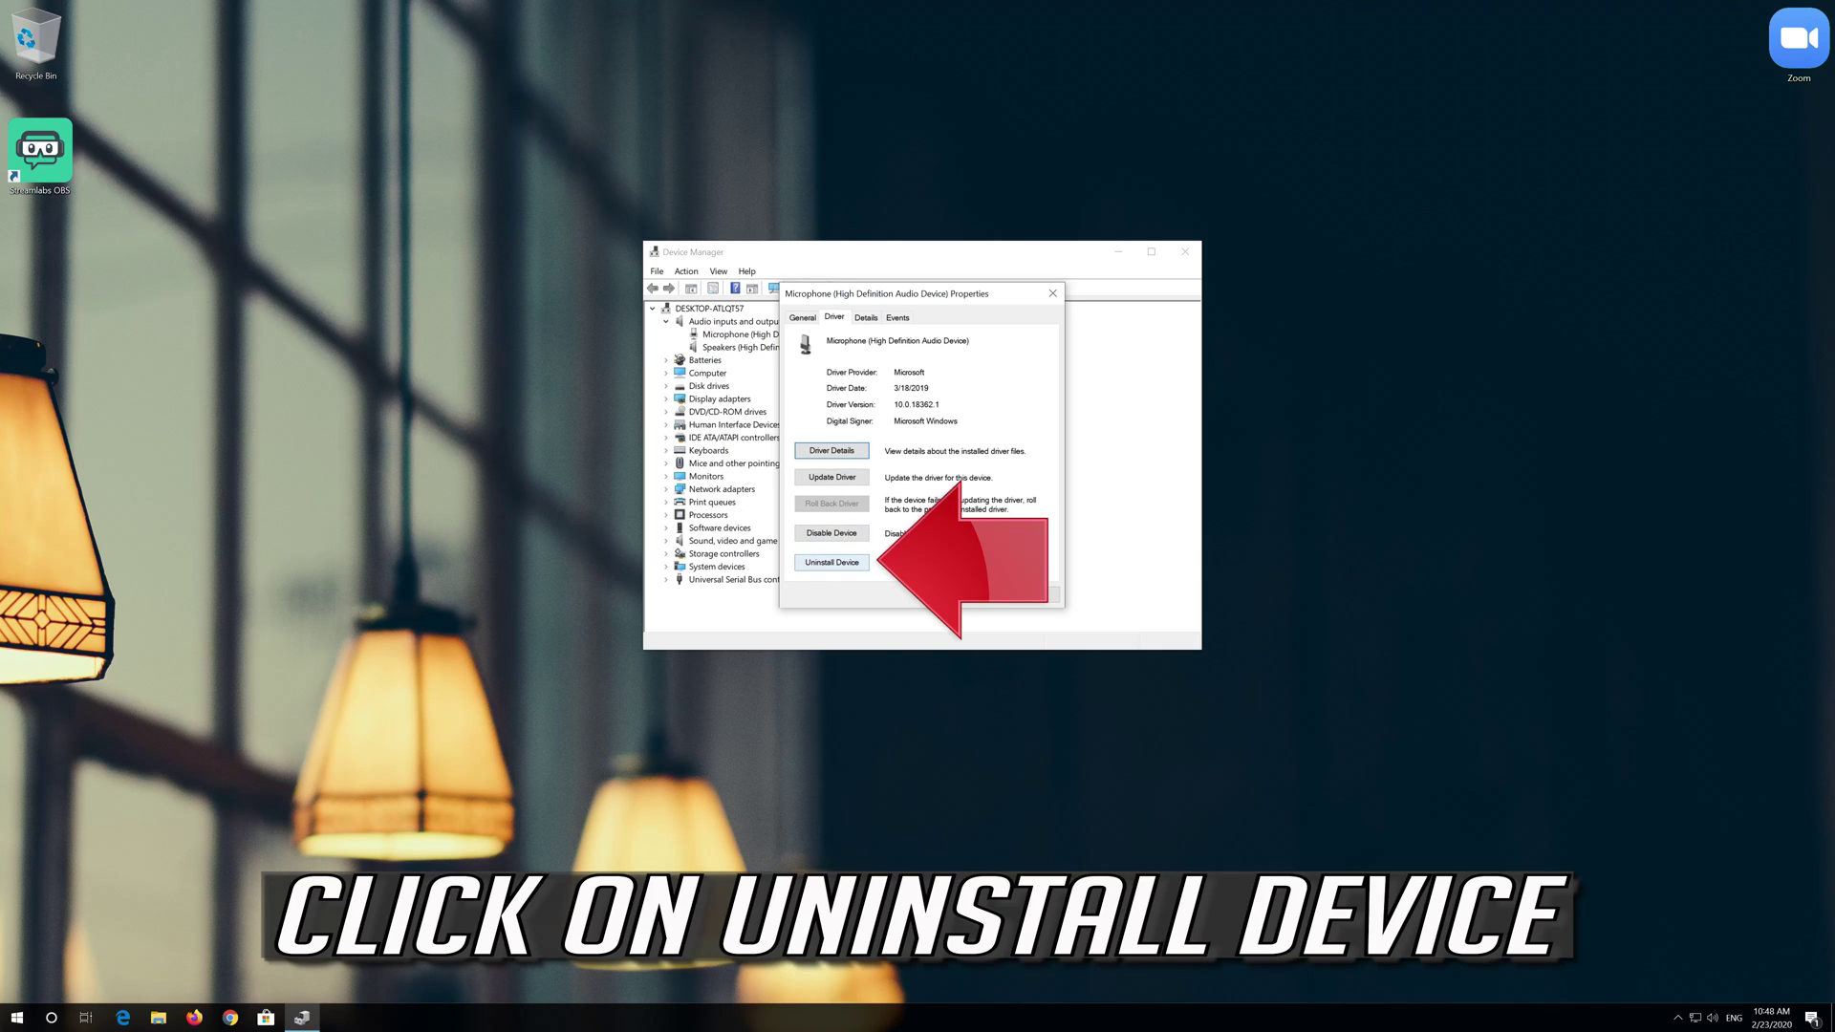
click(821, 564)
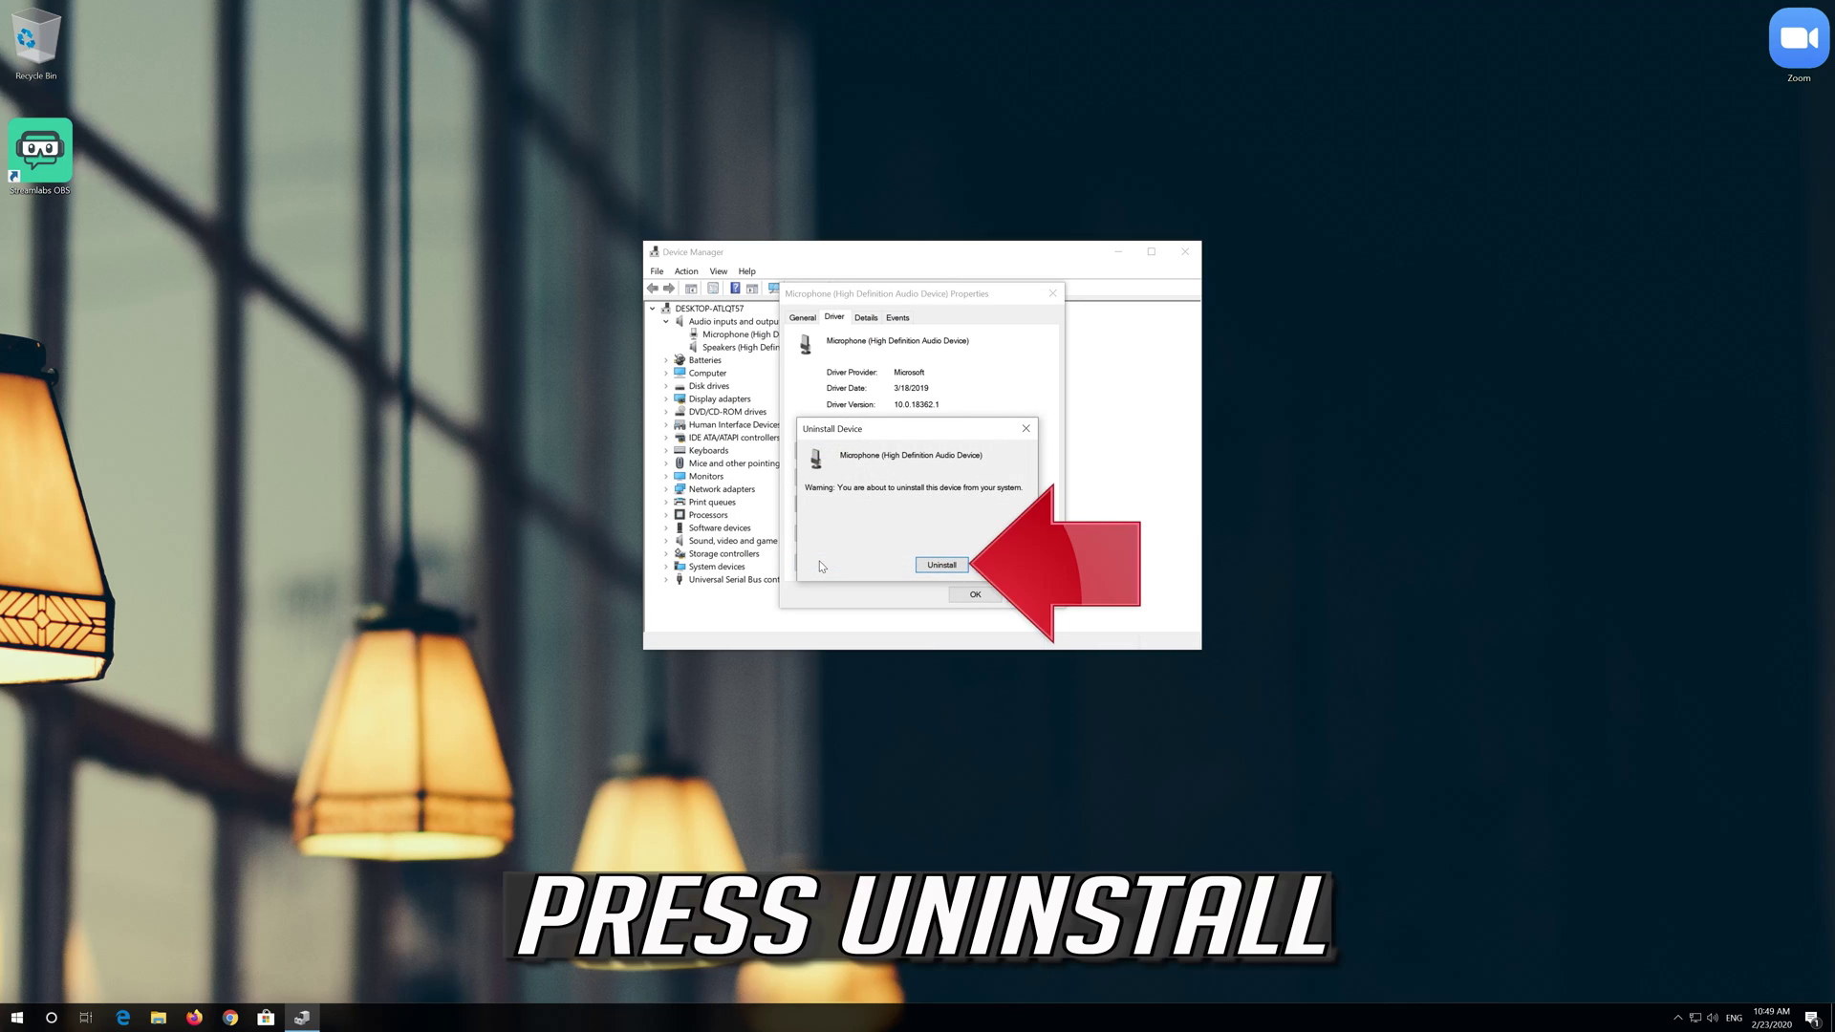
click(941, 565)
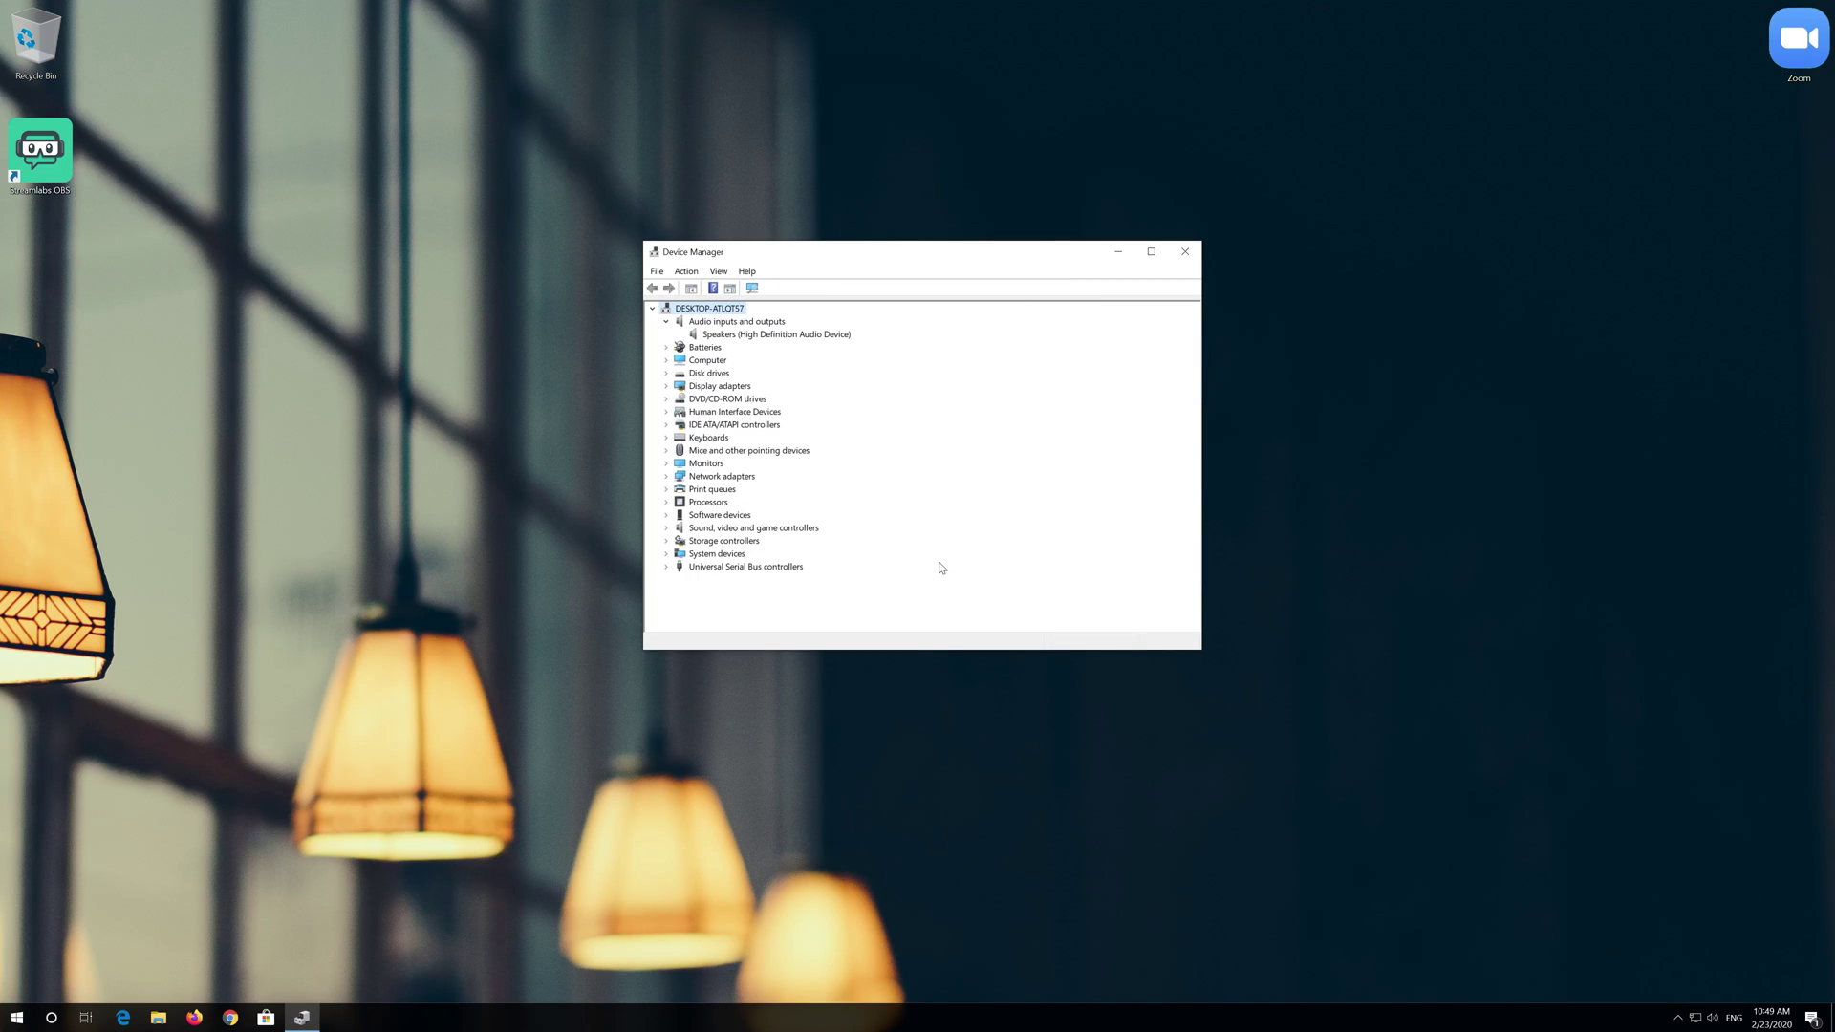
click(1185, 253)
Step: Restart the PC from the Start power options, then reopen Start to search for Device Manager
click(18, 1018)
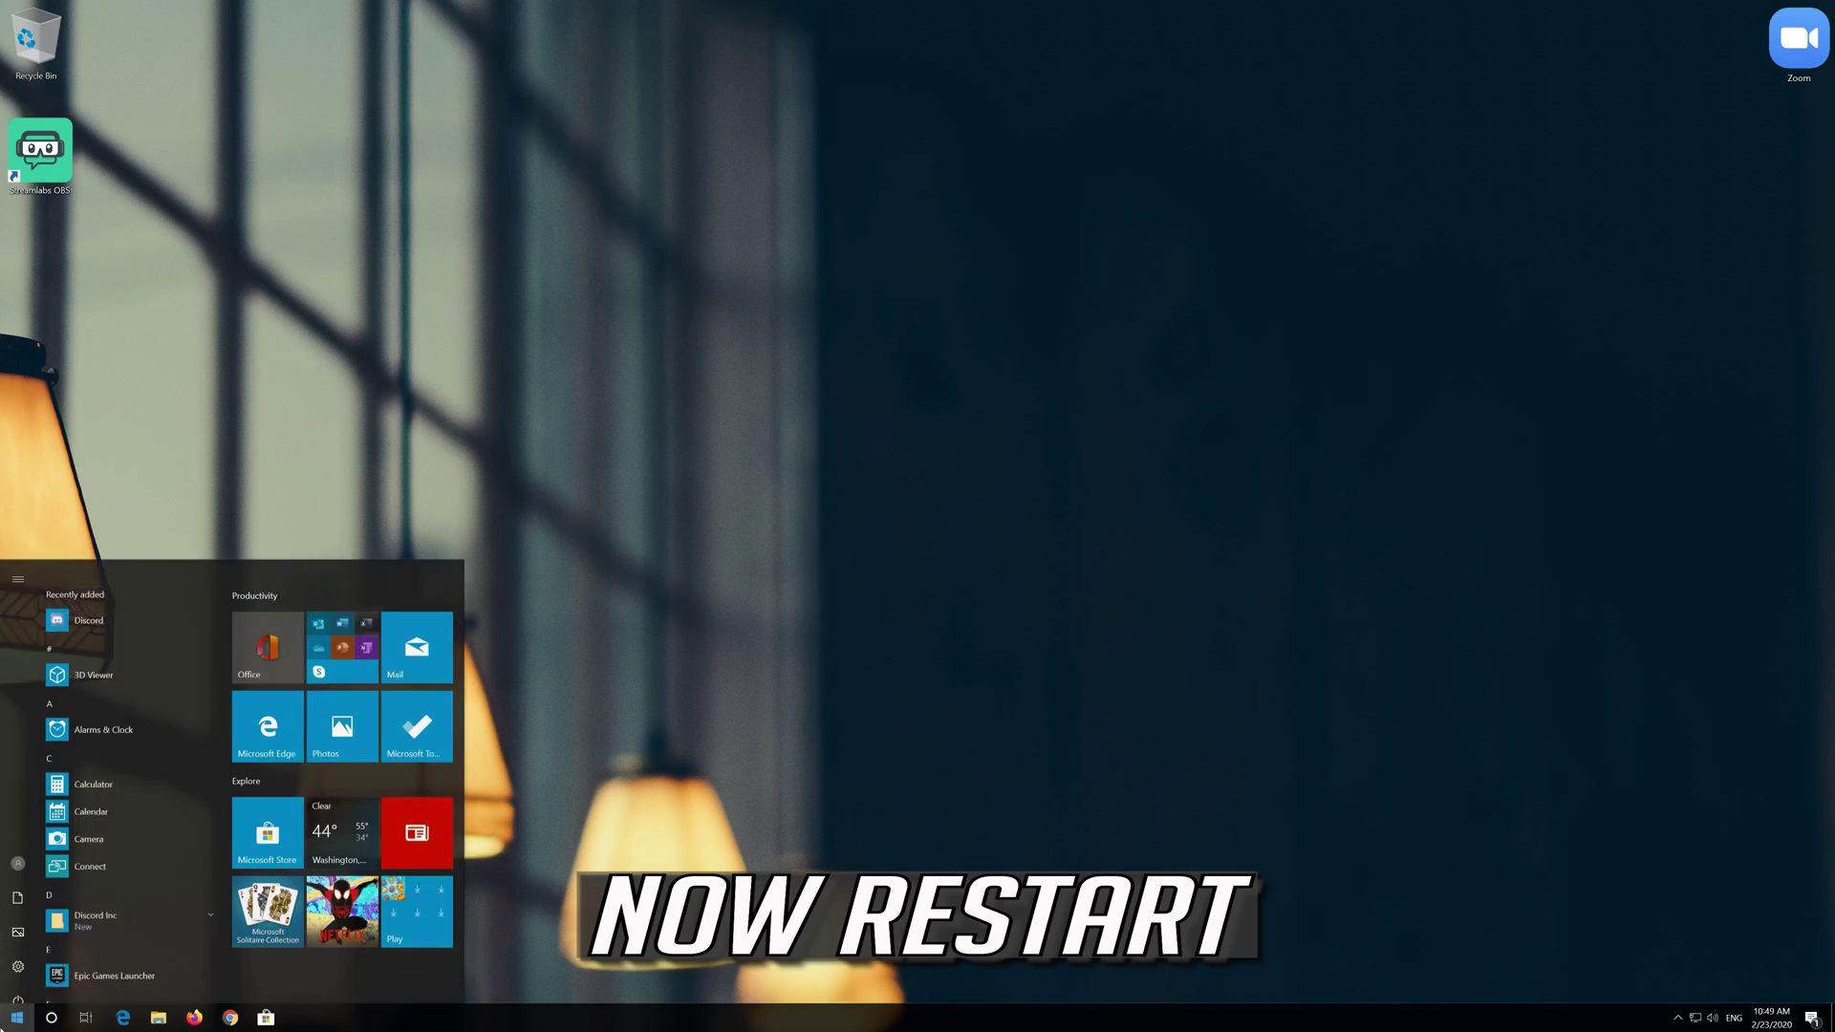
click(19, 987)
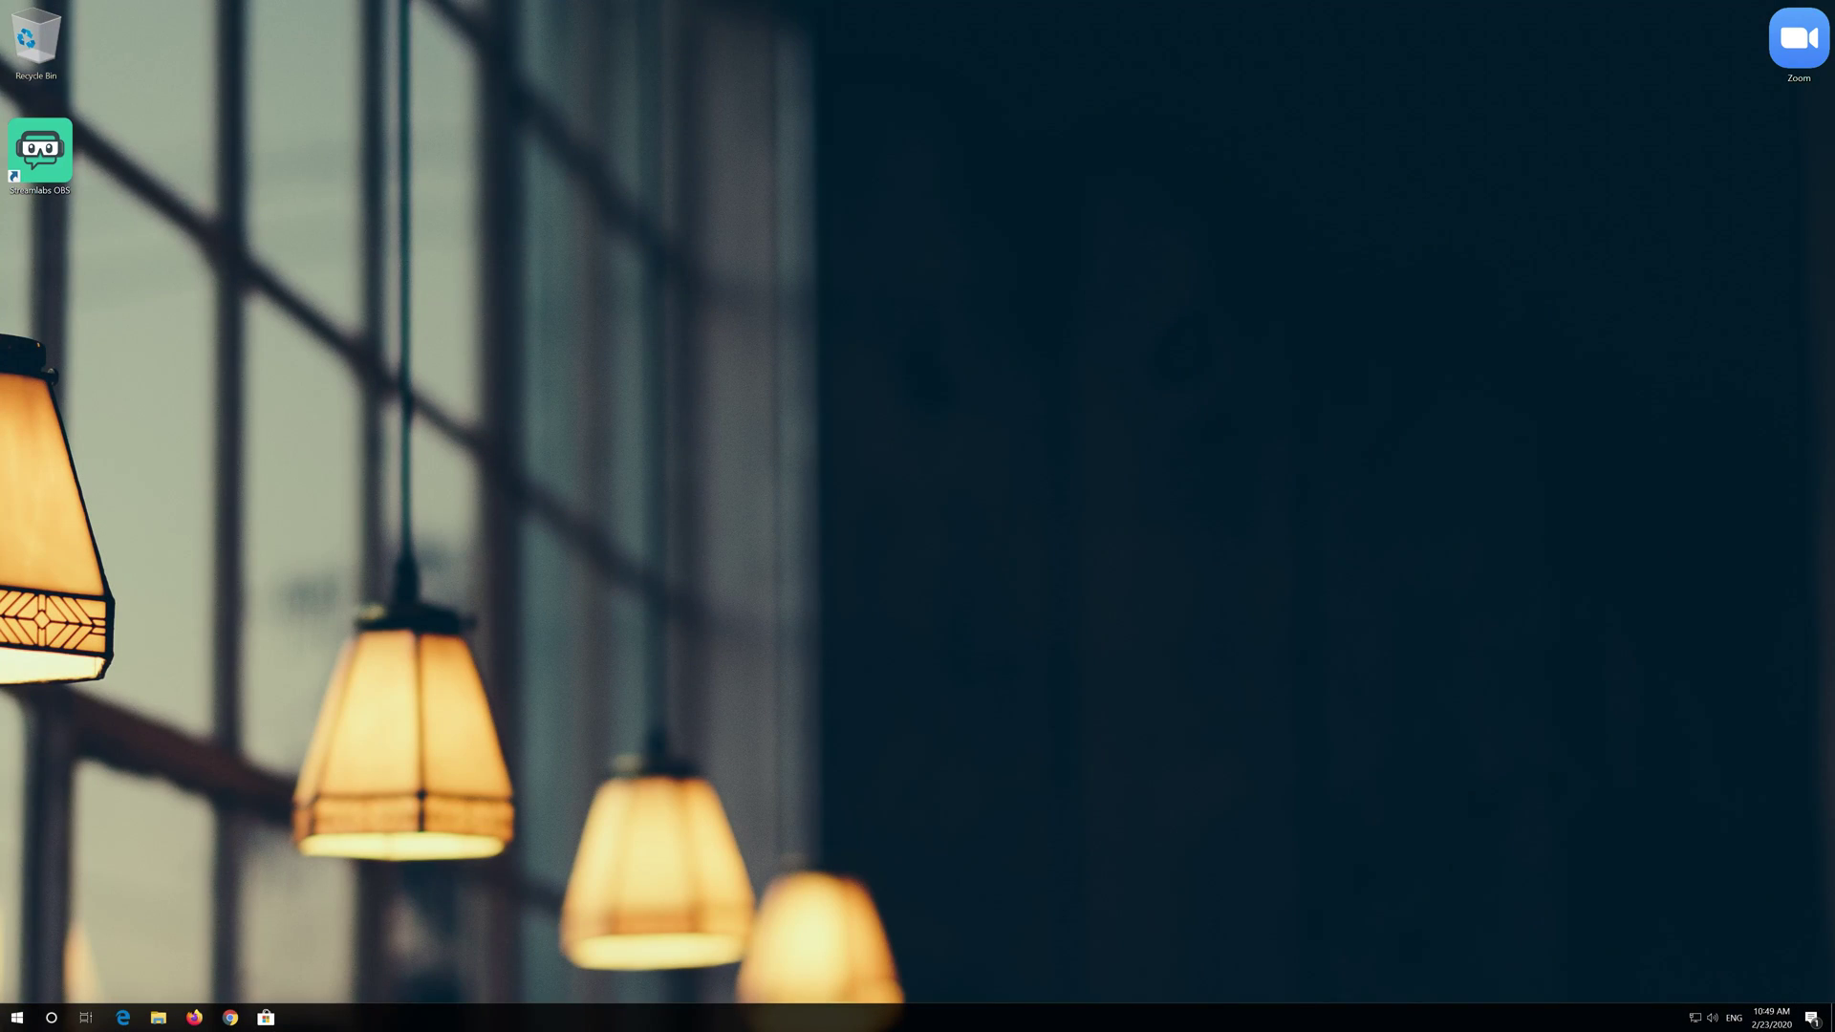
key(super)
text(device)
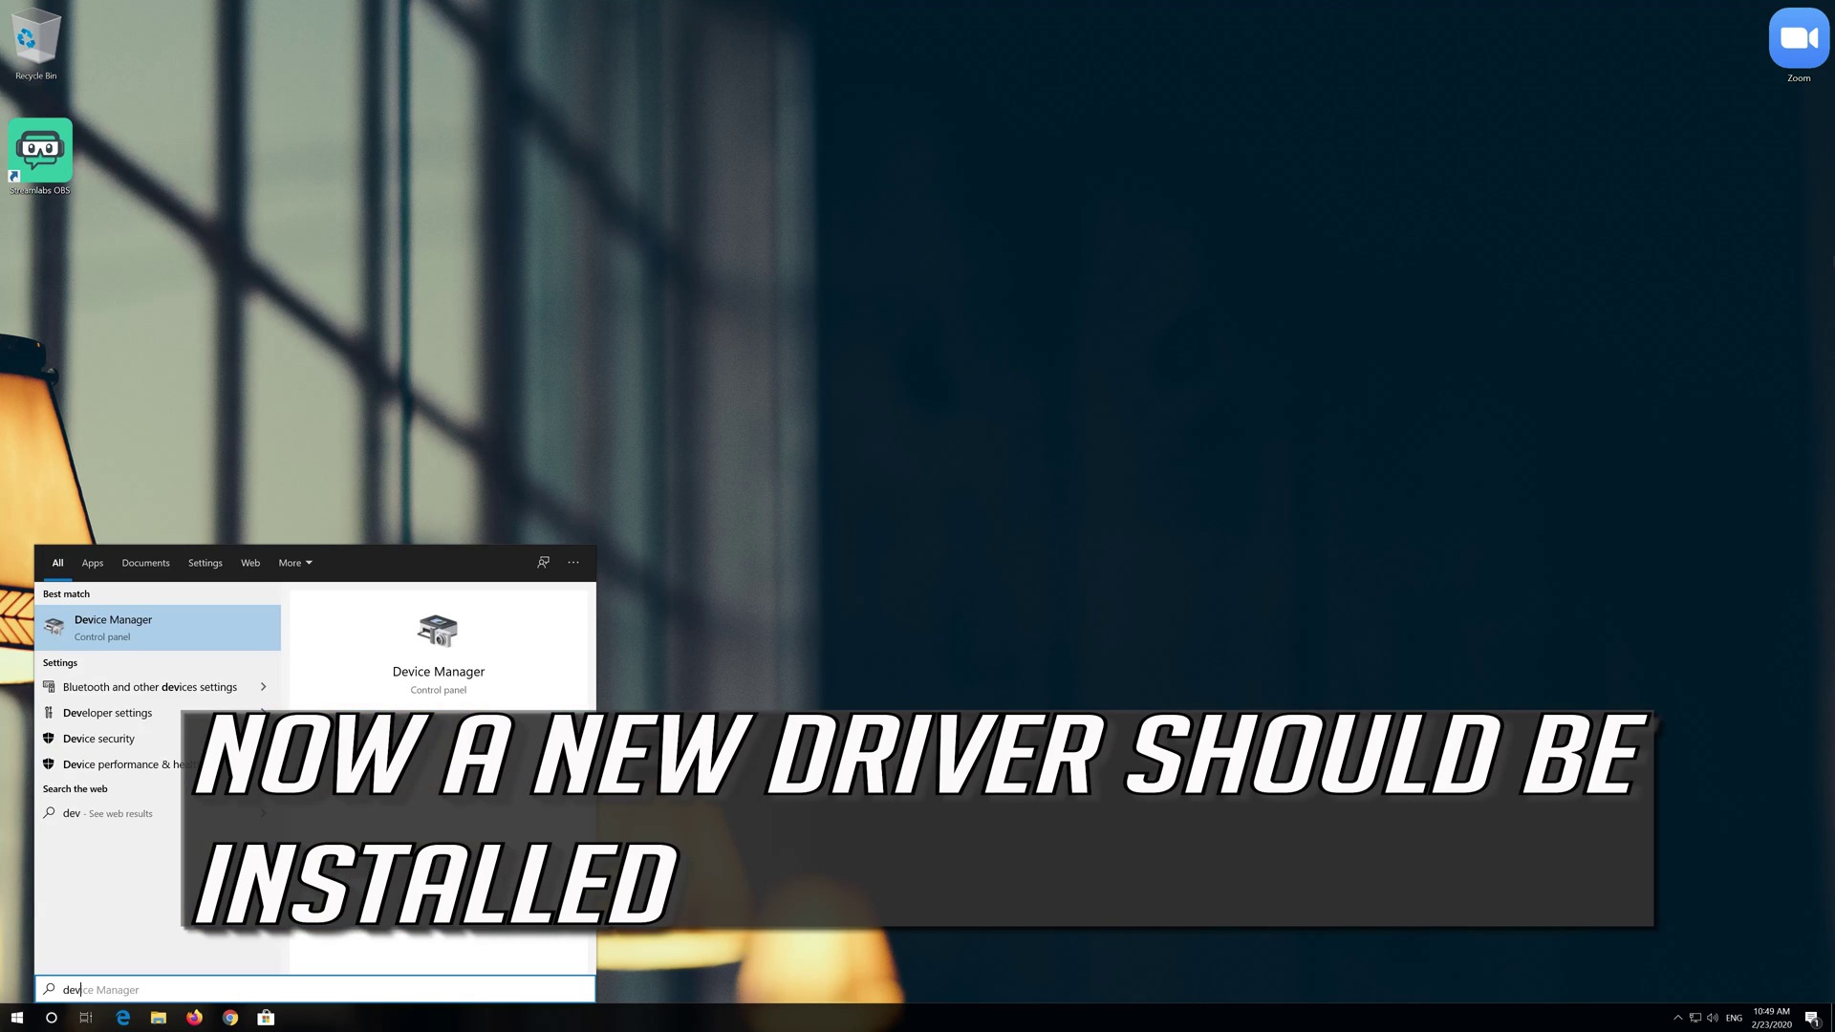